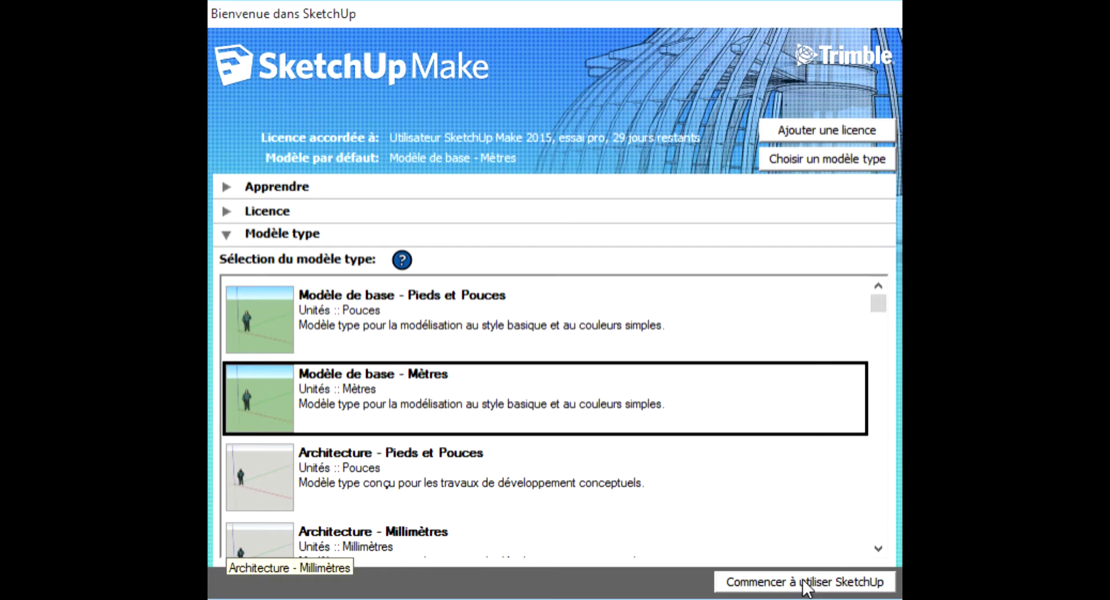
# Start a model from the "Modèle de base - Mètres" template and delete the default human figure.
pyautogui.click(805, 583)
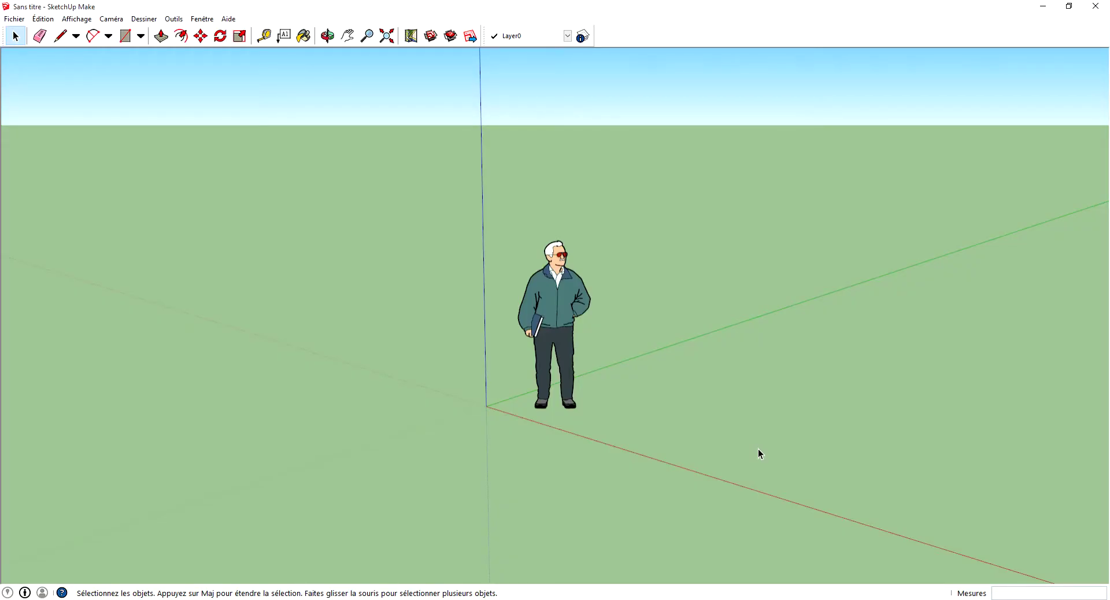
pyautogui.hotkey('ctrl', 'a')
pyautogui.press('Delete')
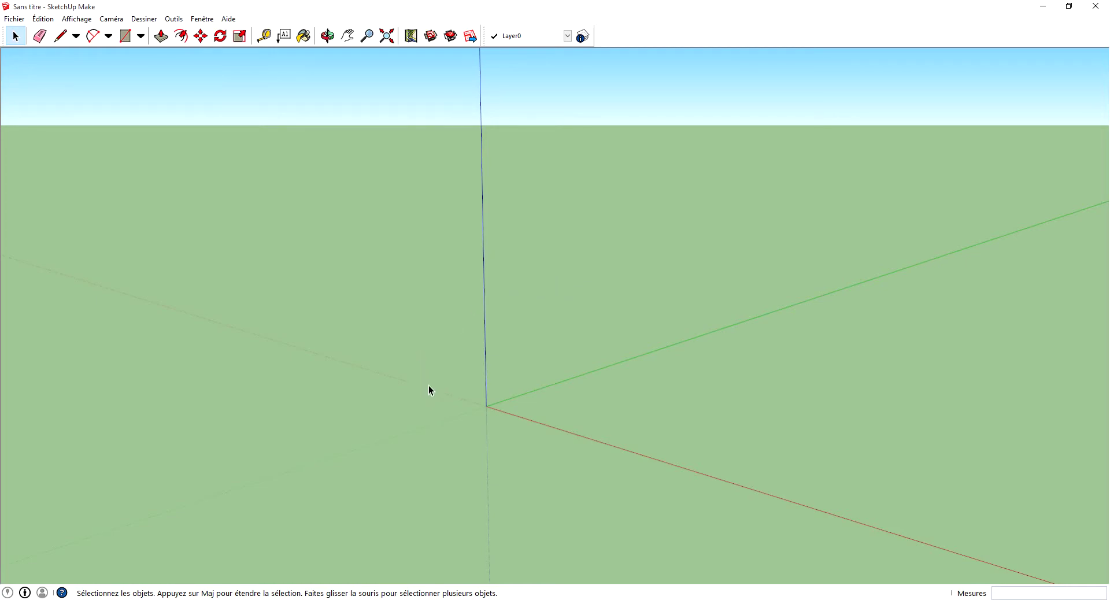
# Draw a freehand rectangle on the ground plane with one corner at the origin.
pyautogui.scroll(-1, 477, 429)
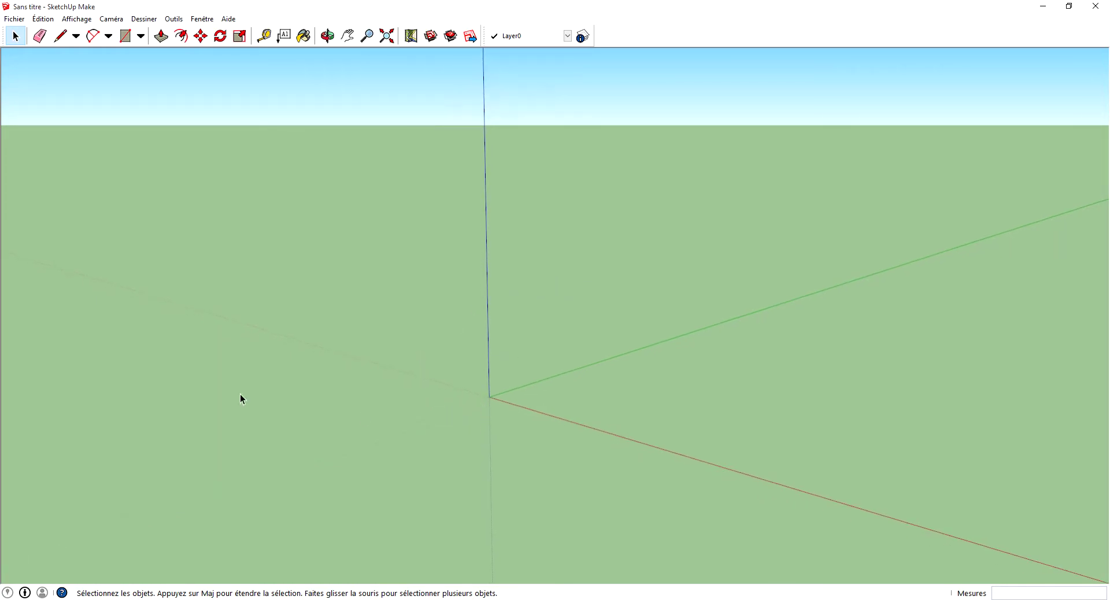
pyautogui.click(125, 36)
pyautogui.click(490, 398)
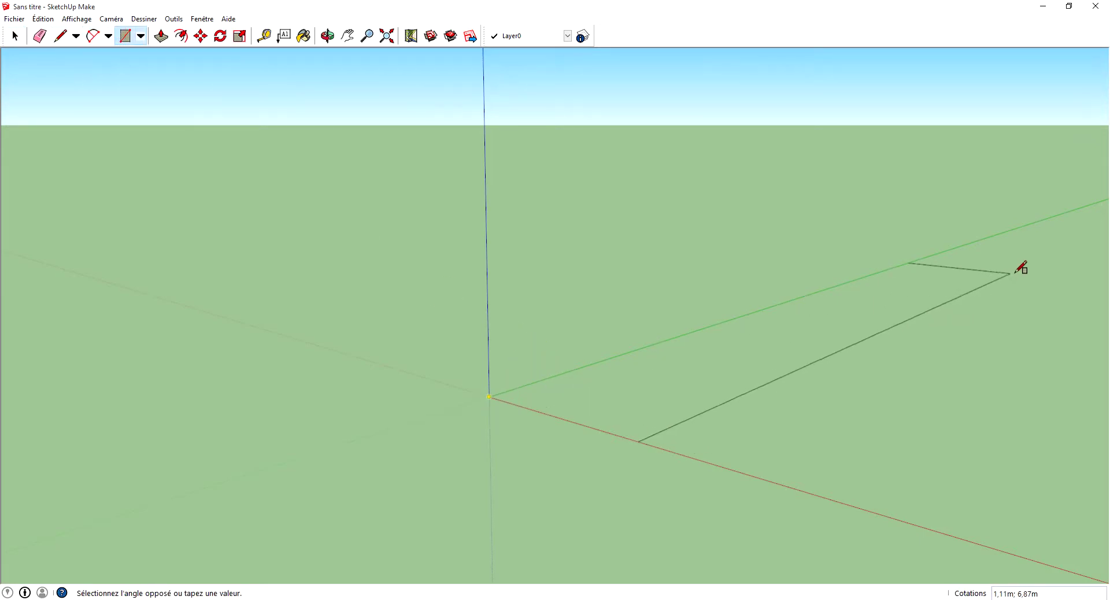
pyautogui.scroll(-2, 377, 409)
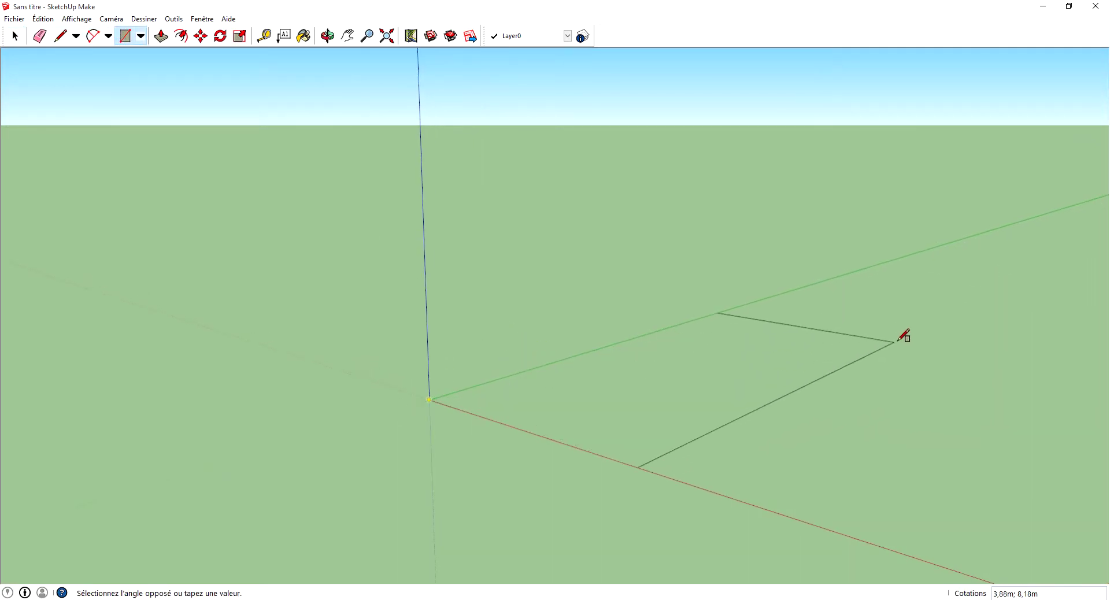
pyautogui.click(920, 378)
# Move the rectangle across the ground plane so that the origin lies inside its face.
pyautogui.click(201, 36)
pyautogui.click(776, 417)
pyautogui.click(608, 377)
pyautogui.click(608, 354)
pyautogui.click(508, 390)
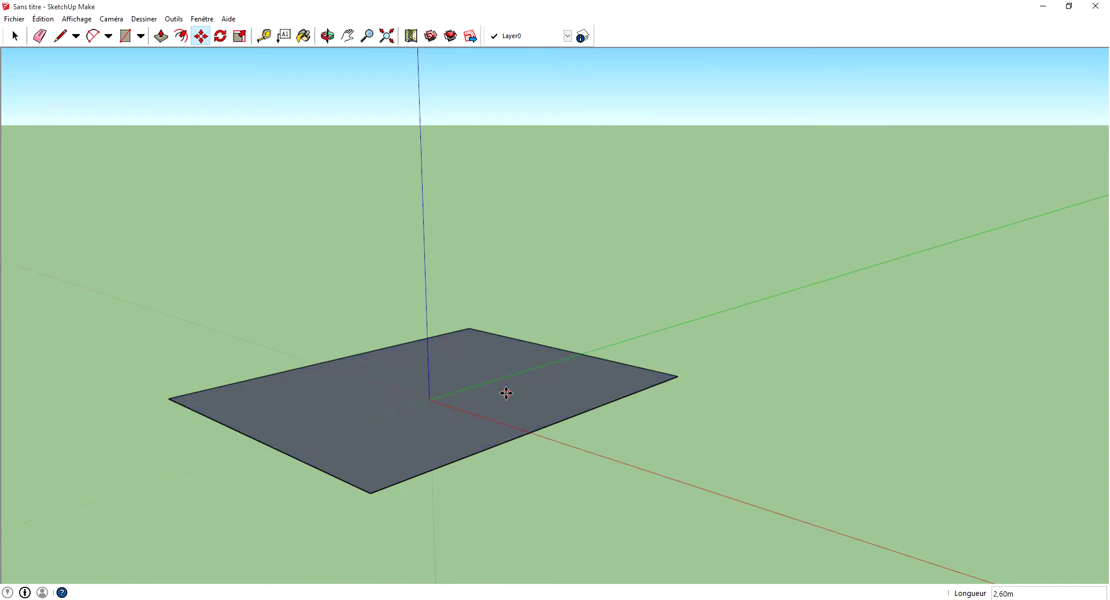
# Examine the rectangle and the axes up close, from above and from below.
pyautogui.scroll(2, 404, 405)
pyautogui.scroll(3, 444, 398)
pyautogui.scroll(-1, 444, 398)
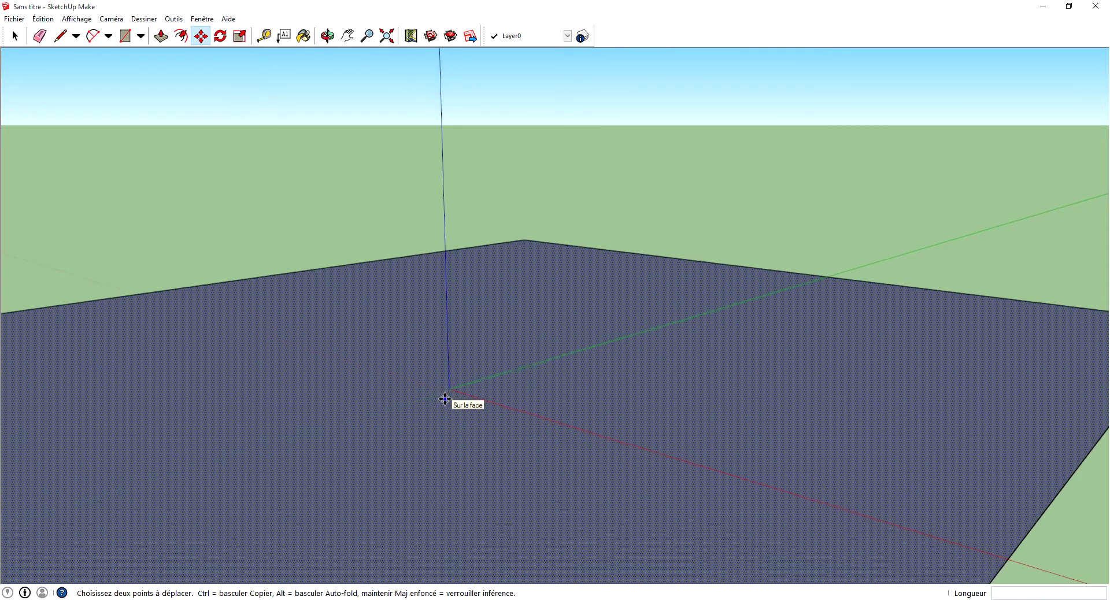
pyautogui.scroll(-2, 670, 410)
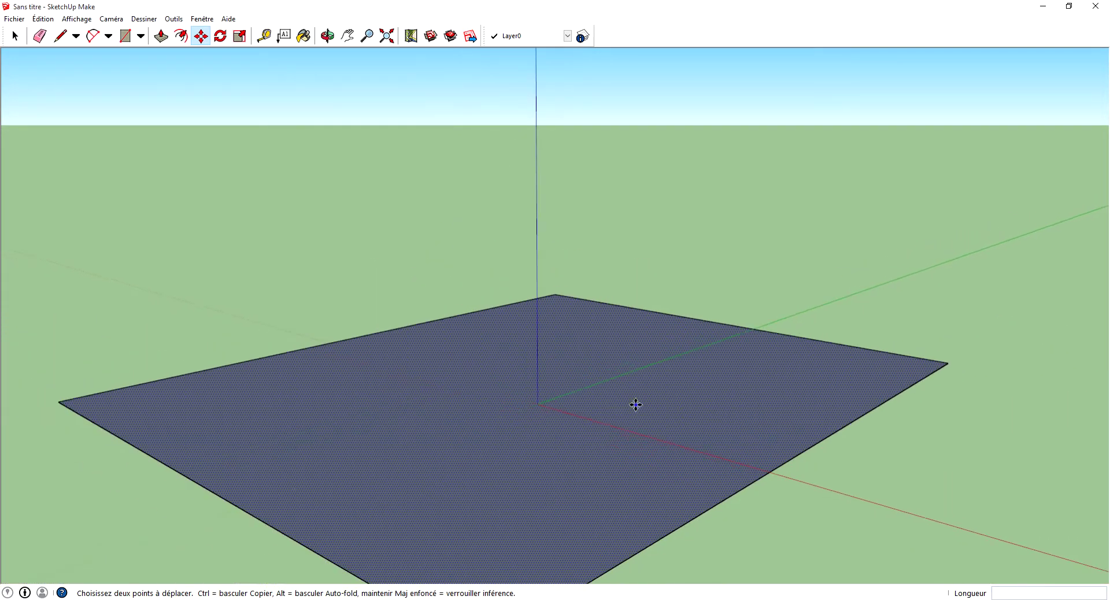
pyautogui.scroll(-1, 636, 405)
pyautogui.press('Escape')
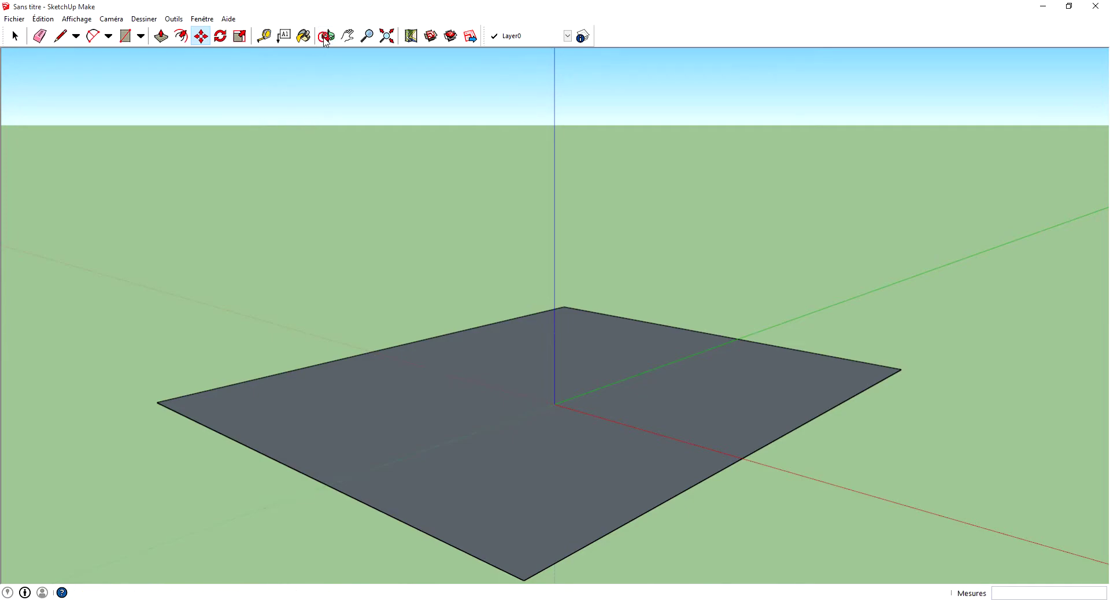
pyautogui.click(326, 37)
pyautogui.moveTo(582, 404)
pyautogui.mouseDown()
pyautogui.moveTo(574, 381)
pyautogui.moveTo(568, 400)
pyautogui.moveTo(540, 371)
pyautogui.moveTo(563, 399)
pyautogui.mouseUp()
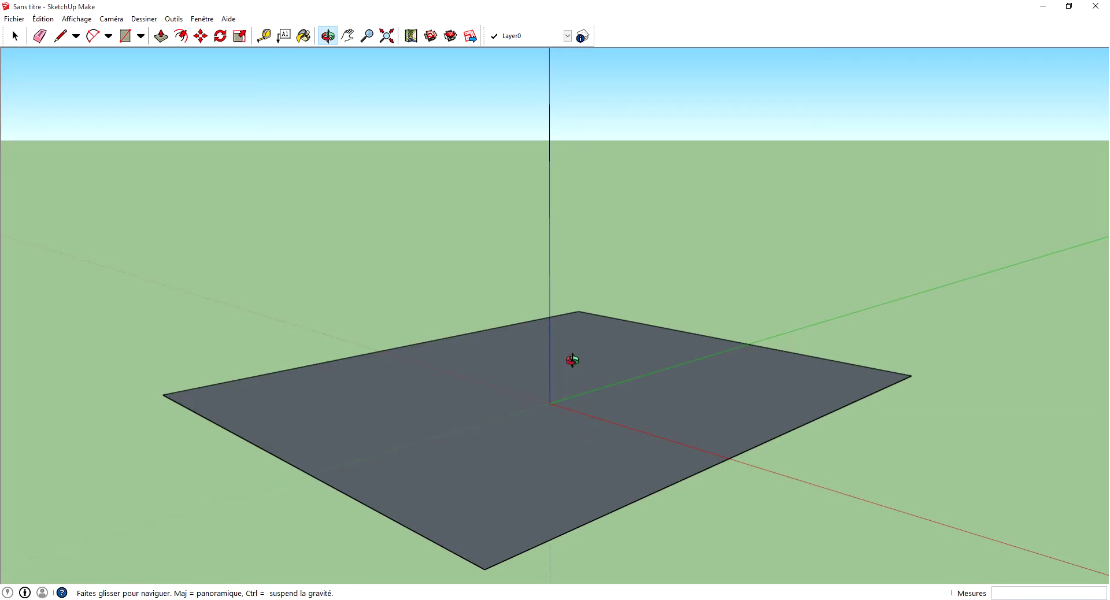
pyautogui.moveTo(592, 445); pyautogui.dragTo(578, 281)
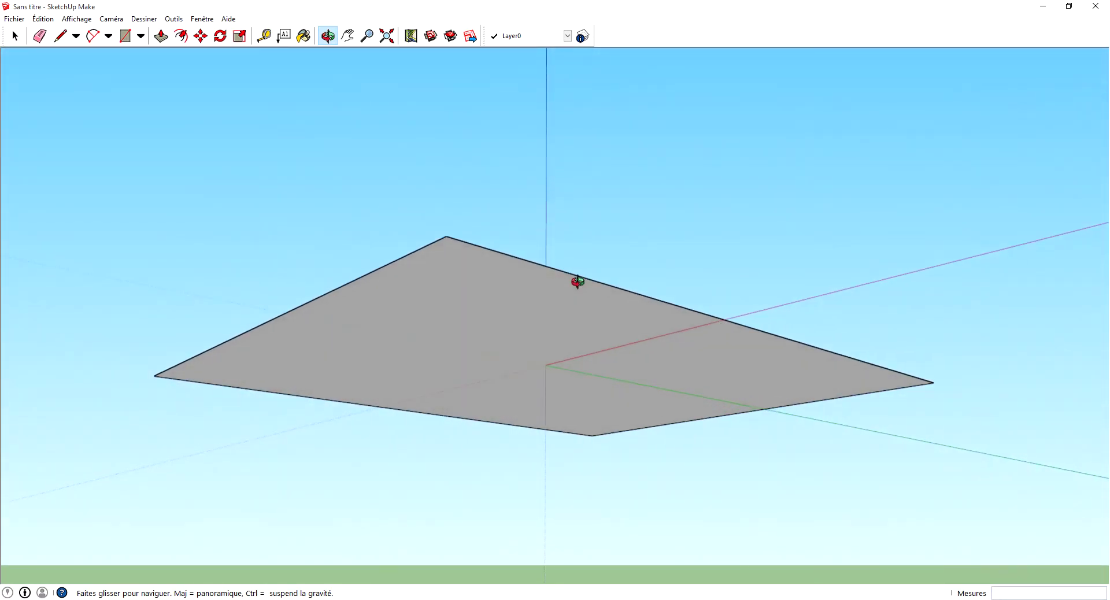
pyautogui.moveTo(588, 339); pyautogui.dragTo(590, 521)
pyautogui.scroll(-2, 426, 382)
pyautogui.scroll(4, 536, 401)
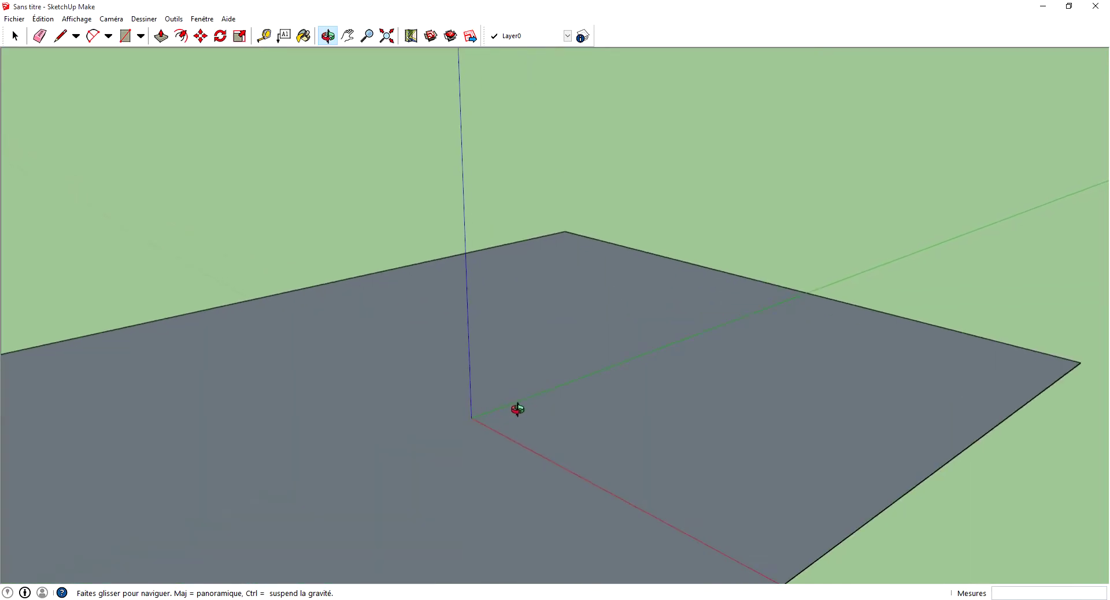
pyautogui.scroll(-3, 657, 374)
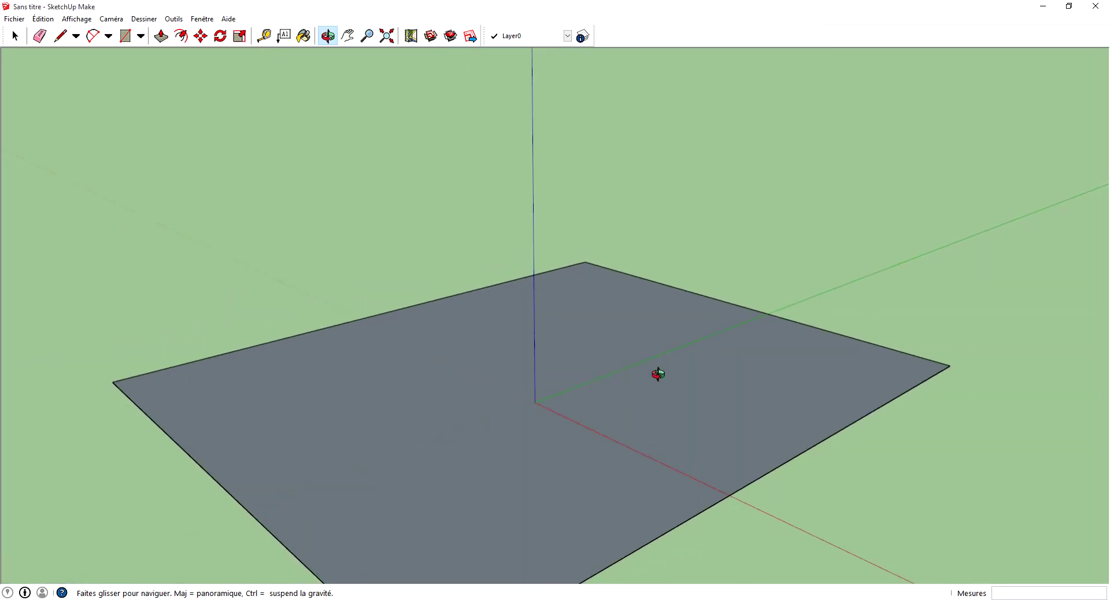
pyautogui.click(60, 35)
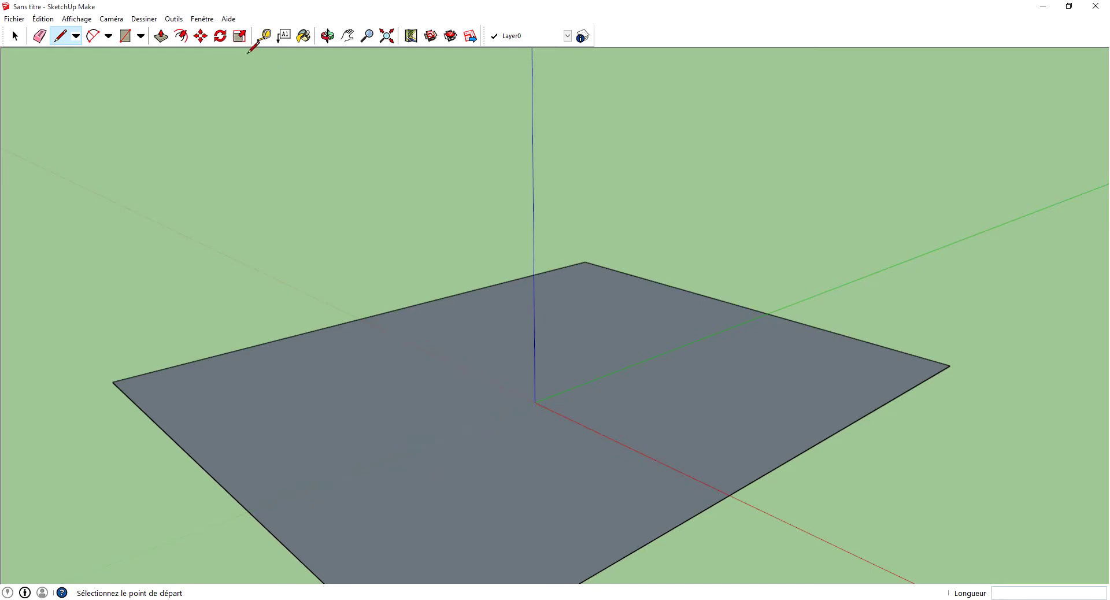
pyautogui.click(535, 402)
pyautogui.scroll(1, 534, 402)
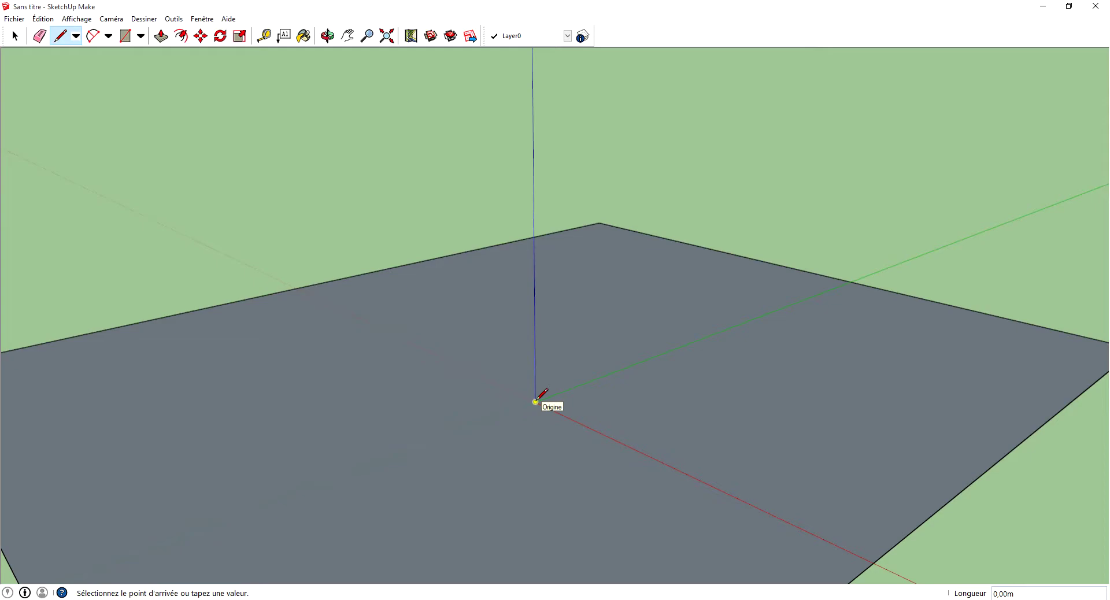
# Select the whole practice rectangle and delete it to empty the model.
pyautogui.click(15, 36)
pyautogui.scroll(-2, 532, 397)
pyautogui.scroll(-2, 532, 398)
pyautogui.moveTo(877, 538); pyautogui.dragTo(185, 181)
pyautogui.press('Delete')
pyautogui.moveTo(502, 381); pyautogui.dragTo(520, 406, button='middle')
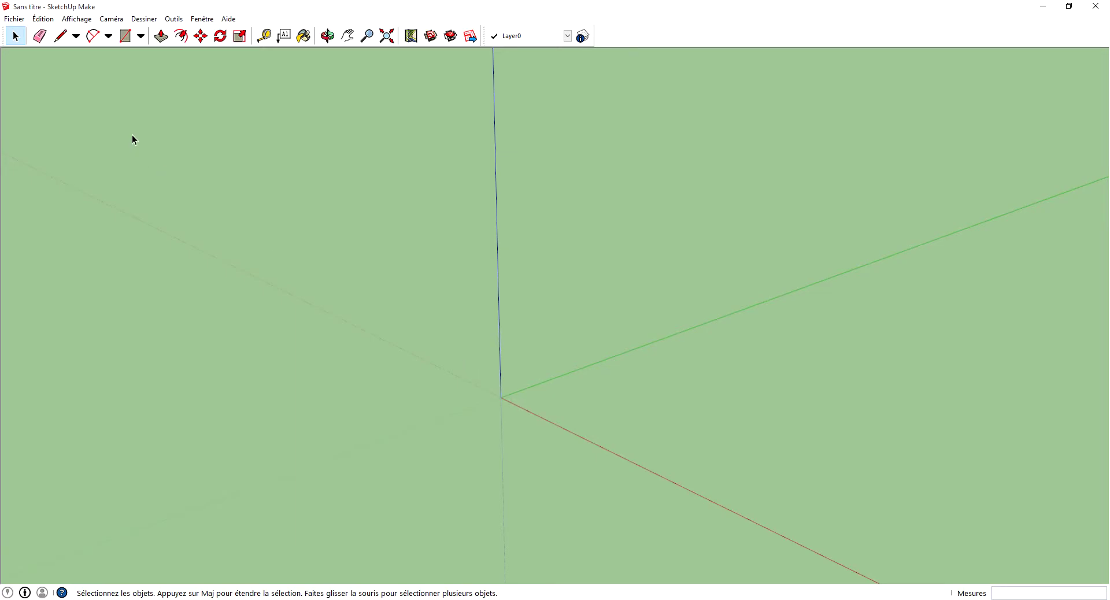
# Draw a square of 0,06 by 0,06 m on the ground plane, starting at the origin.
pyautogui.click(124, 37)
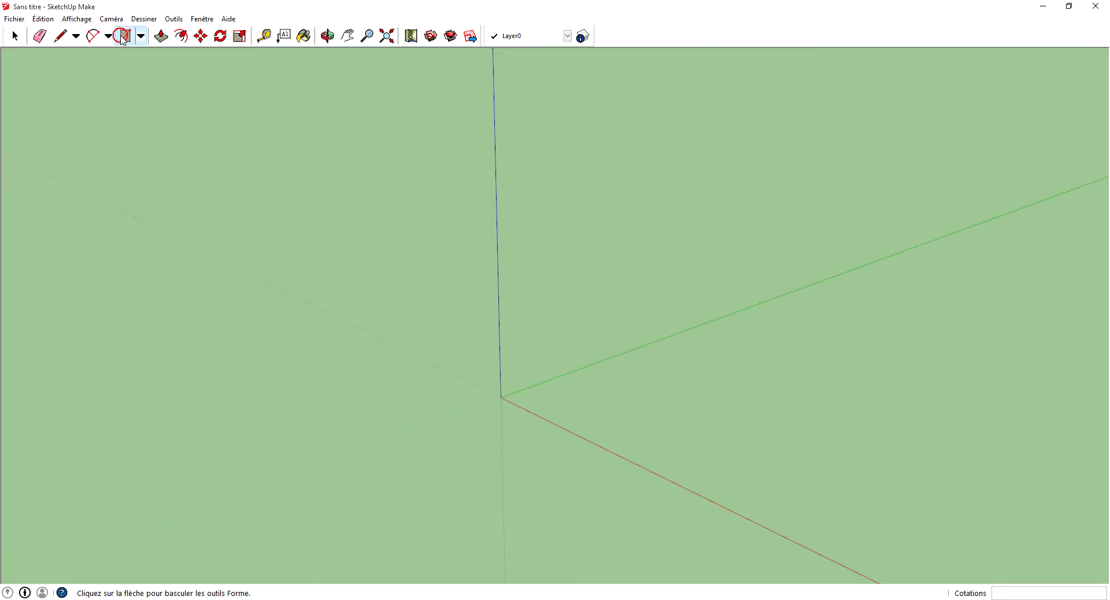
pyautogui.click(502, 397)
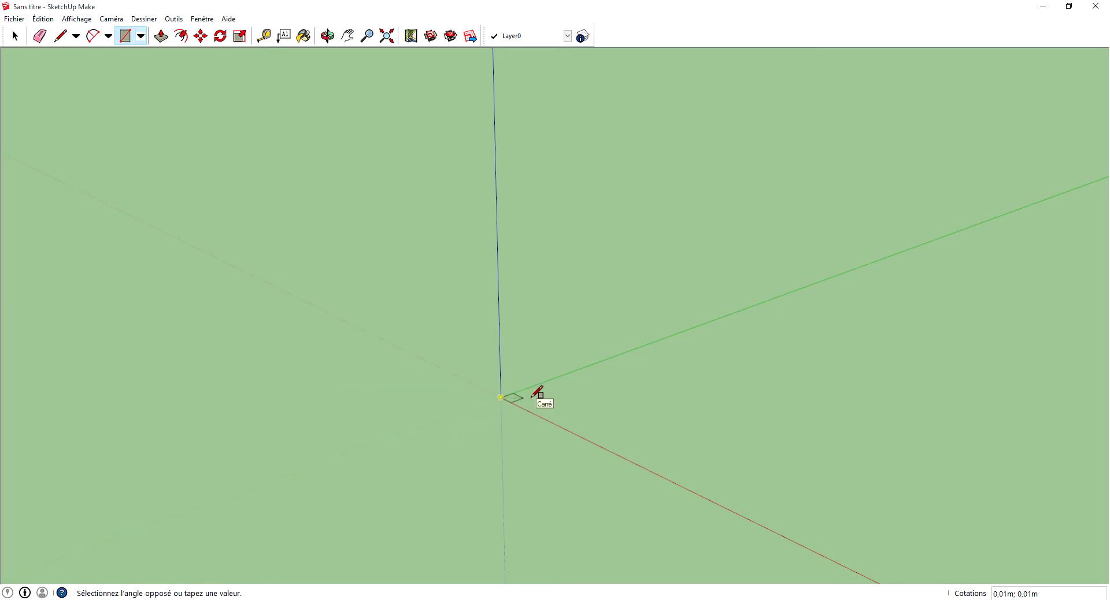
pyautogui.write('0')
pyautogui.write(',06;0,06')
pyautogui.press('Return')
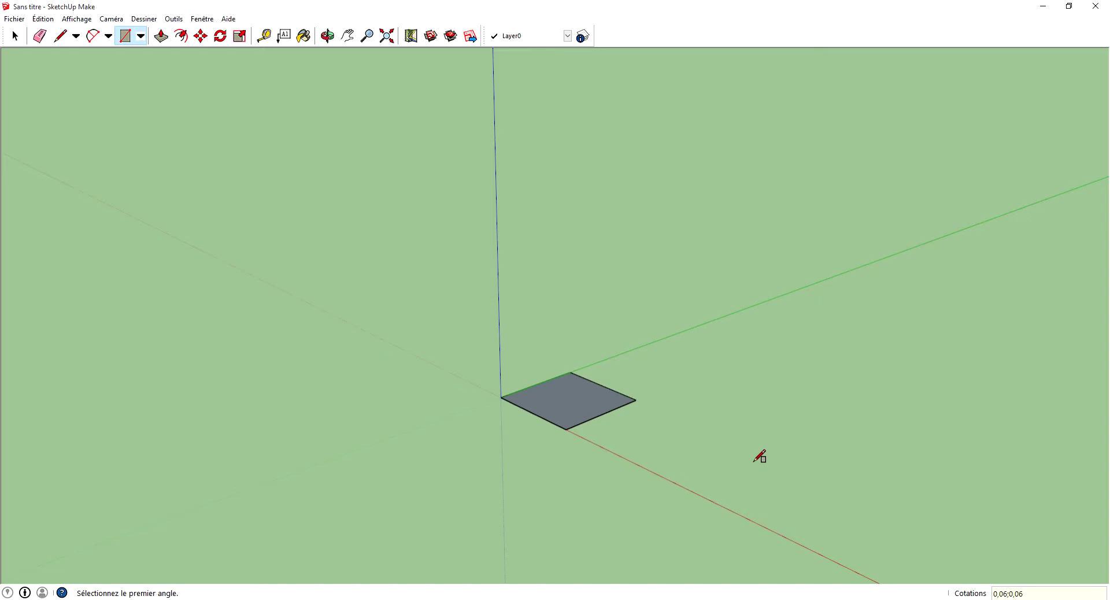
# Push/Pull the square face upward by 0,6 m to form a vertical post.
pyautogui.scroll(1, 556, 383)
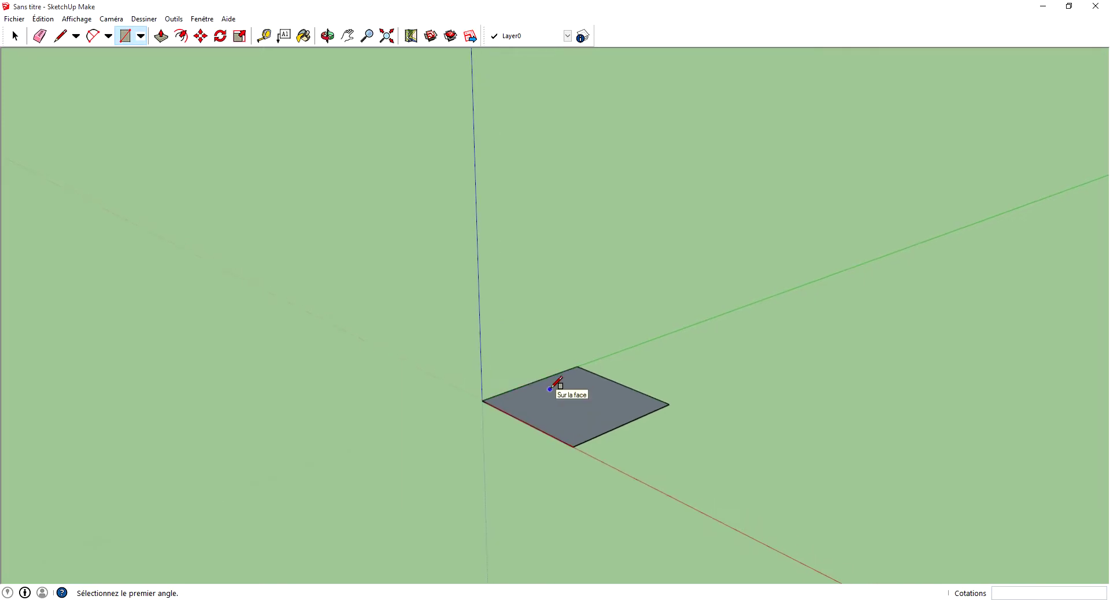
pyautogui.click(161, 36)
pyautogui.click(588, 407)
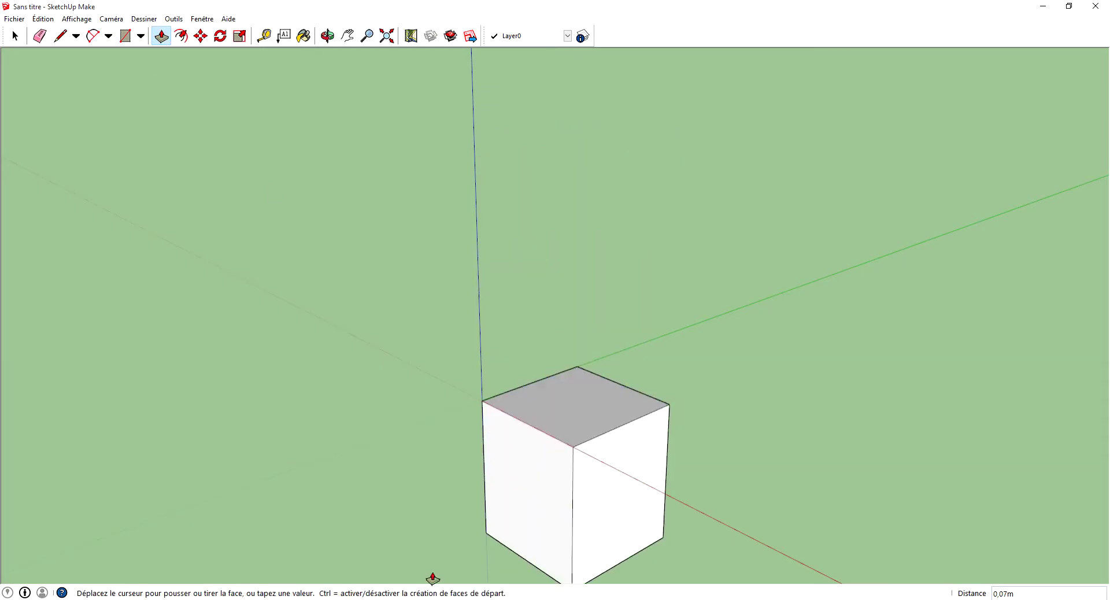
pyautogui.scroll(-1, 477, 538)
pyautogui.scroll(-1, 536, 512)
pyautogui.scroll(-1, 630, 462)
pyautogui.scroll(-1, 631, 466)
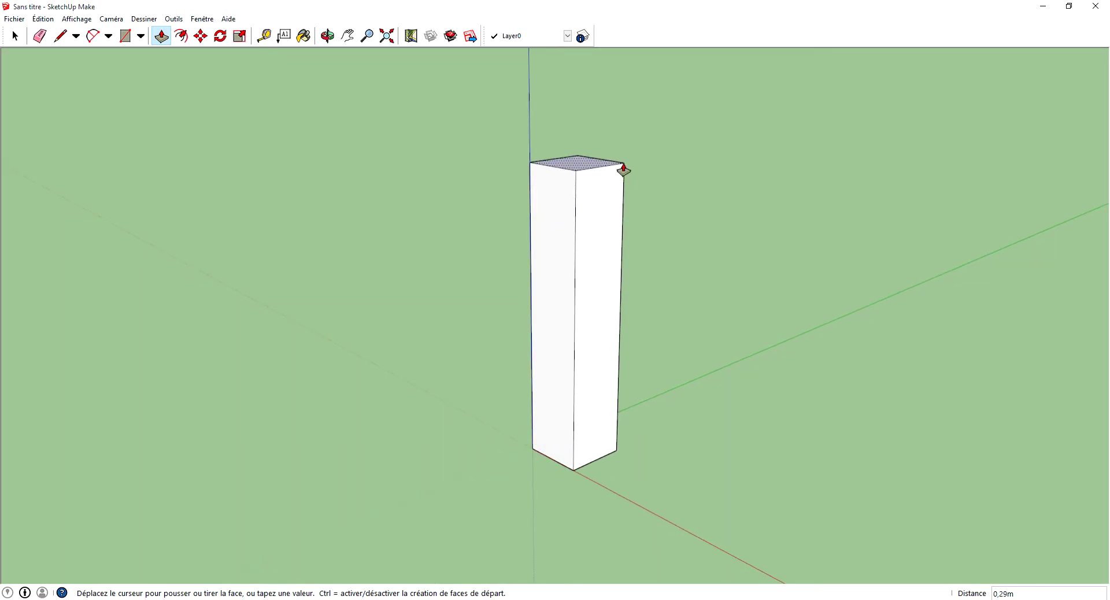
pyautogui.write('0,6')
pyautogui.press('Return')
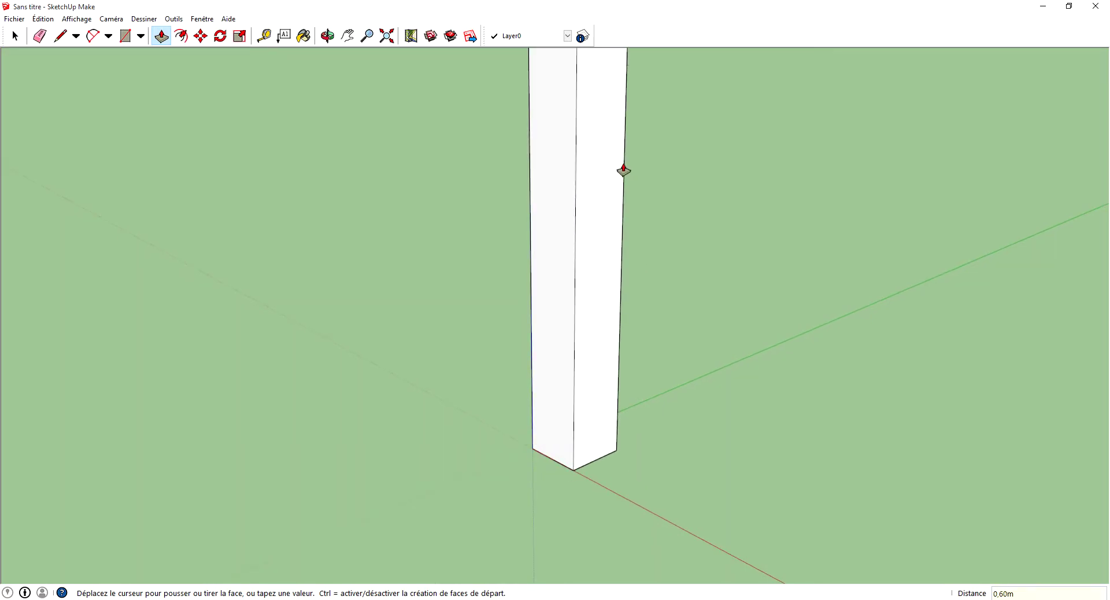
# Select the entire post and turn it into a component with the default name and settings.
pyautogui.scroll(-2, 645, 411)
pyautogui.scroll(-2, 600, 567)
pyautogui.scroll(-1, 495, 495)
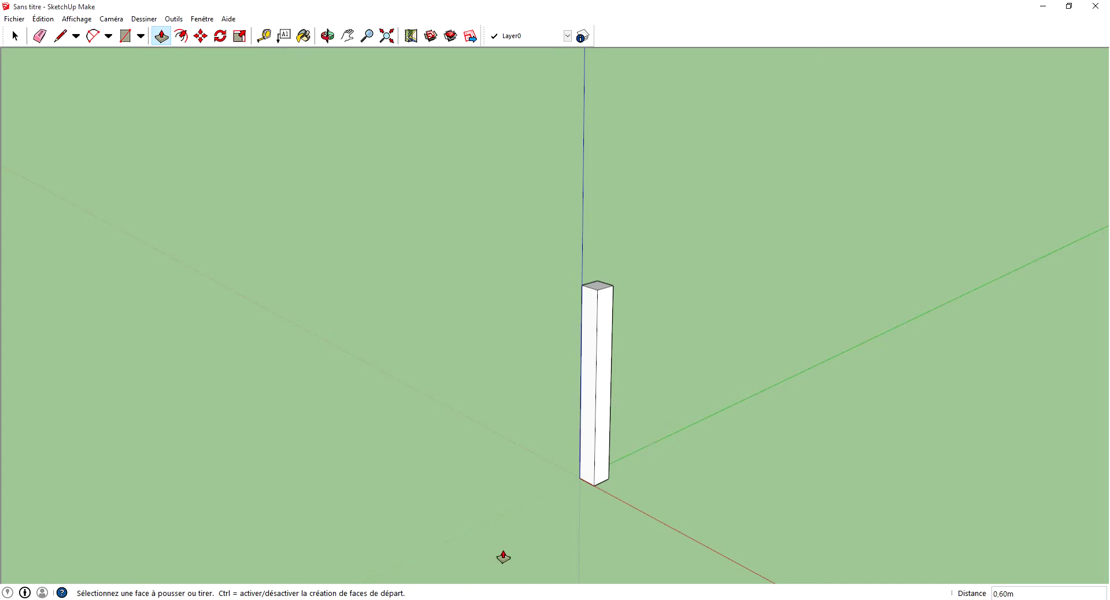
pyautogui.scroll(-1, 465, 563)
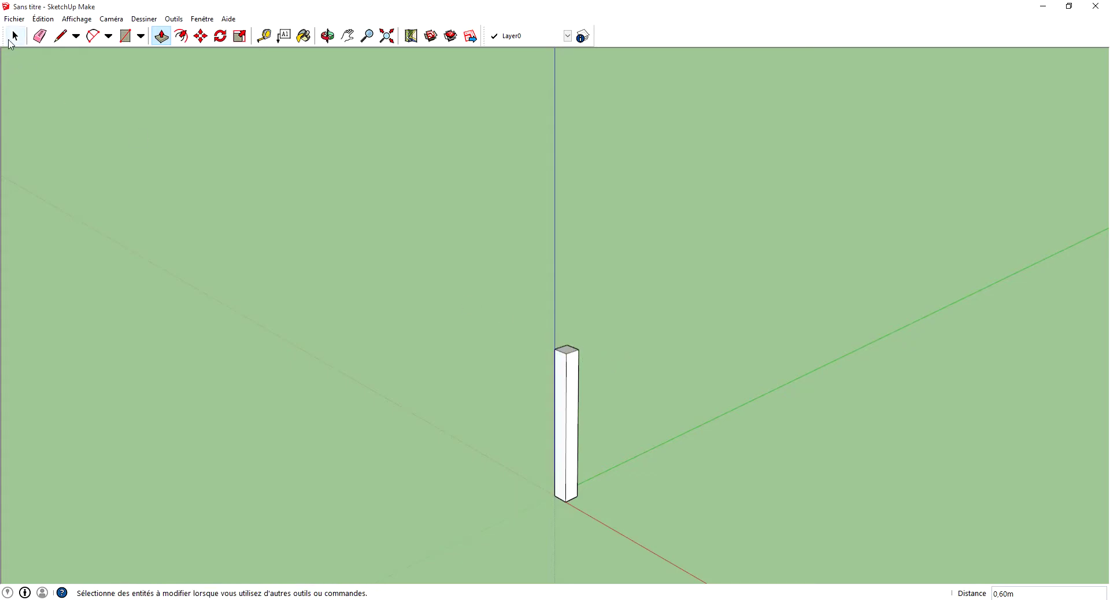
pyautogui.click(13, 37)
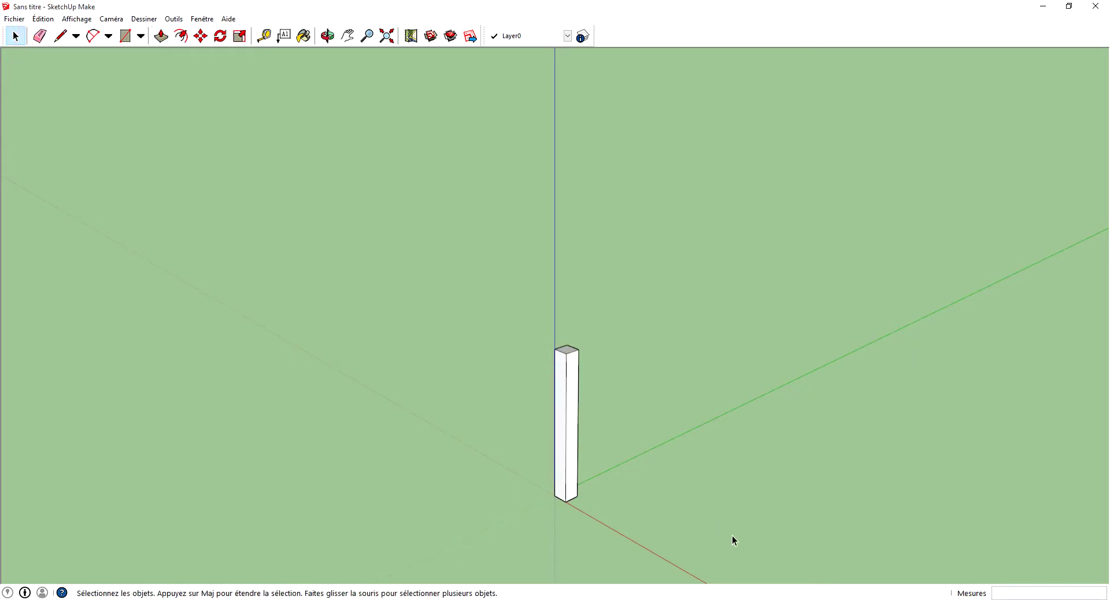
pyautogui.moveTo(750, 549); pyautogui.dragTo(407, 284)
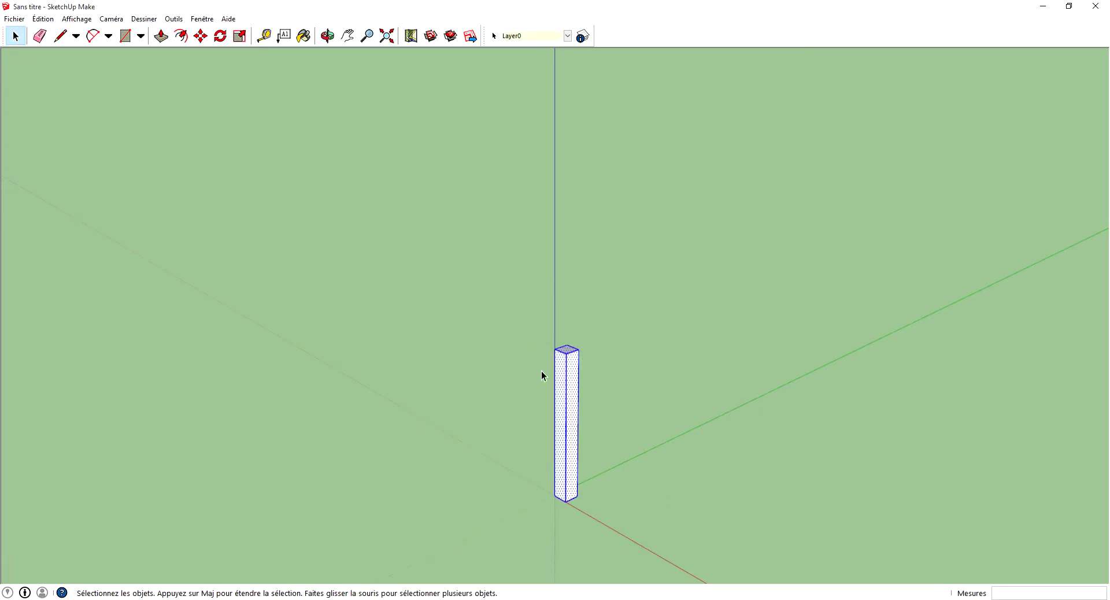
pyautogui.rightClick(567, 406)
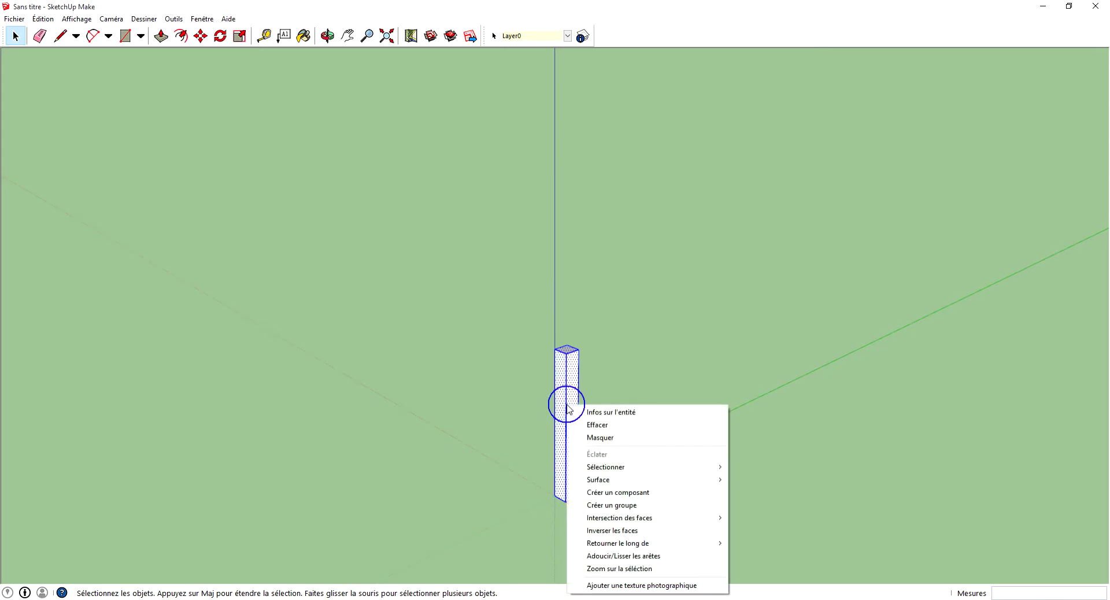
pyautogui.click(629, 492)
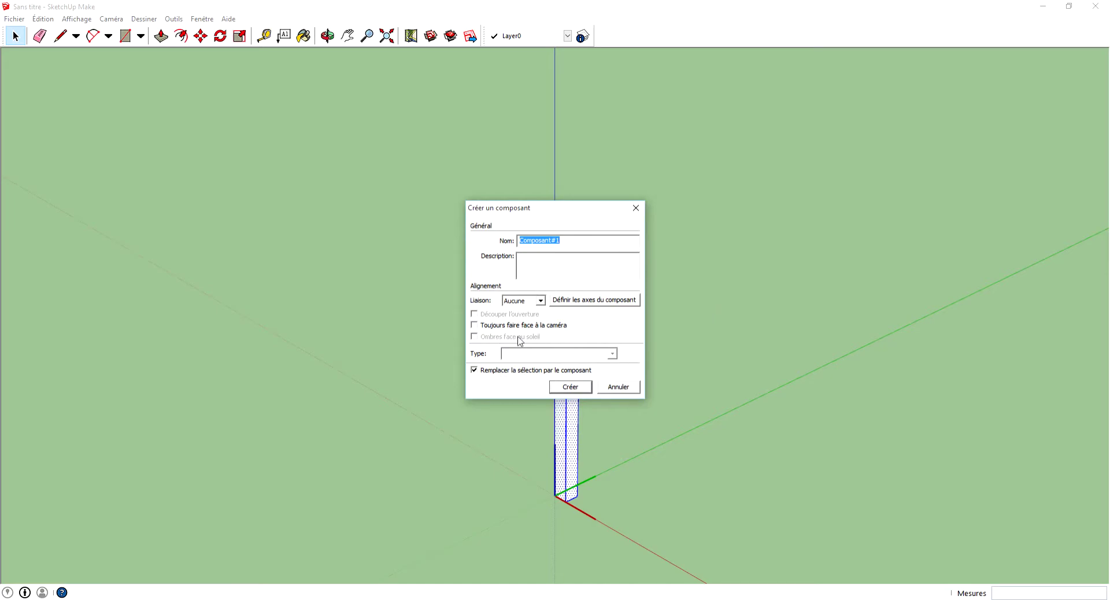
pyautogui.click(558, 388)
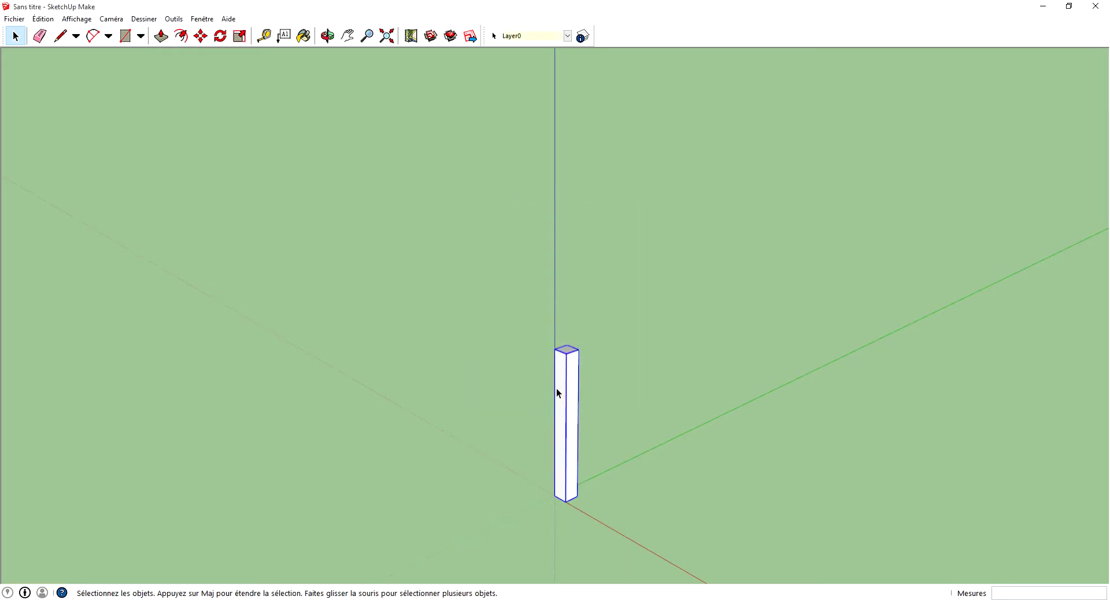
# Select the post component, try moving it freely as one object, and return it to the origin.
pyautogui.scroll(2, 565, 476)
pyautogui.click(201, 36)
pyautogui.click(15, 37)
pyautogui.click(630, 498)
pyautogui.click(573, 297)
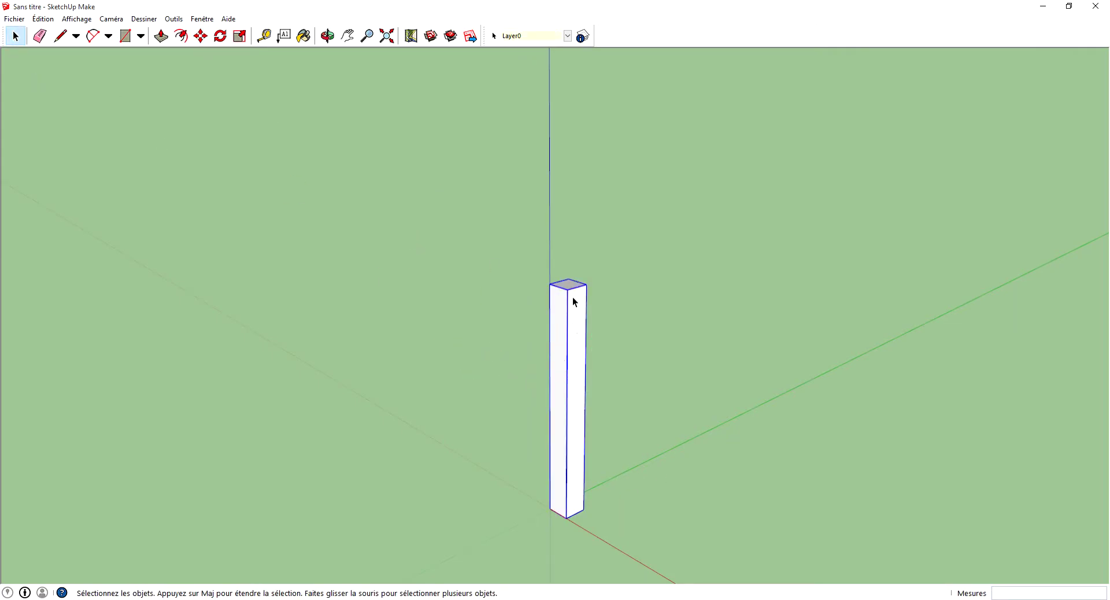
pyautogui.scroll(2, 572, 298)
pyautogui.scroll(-3, 565, 294)
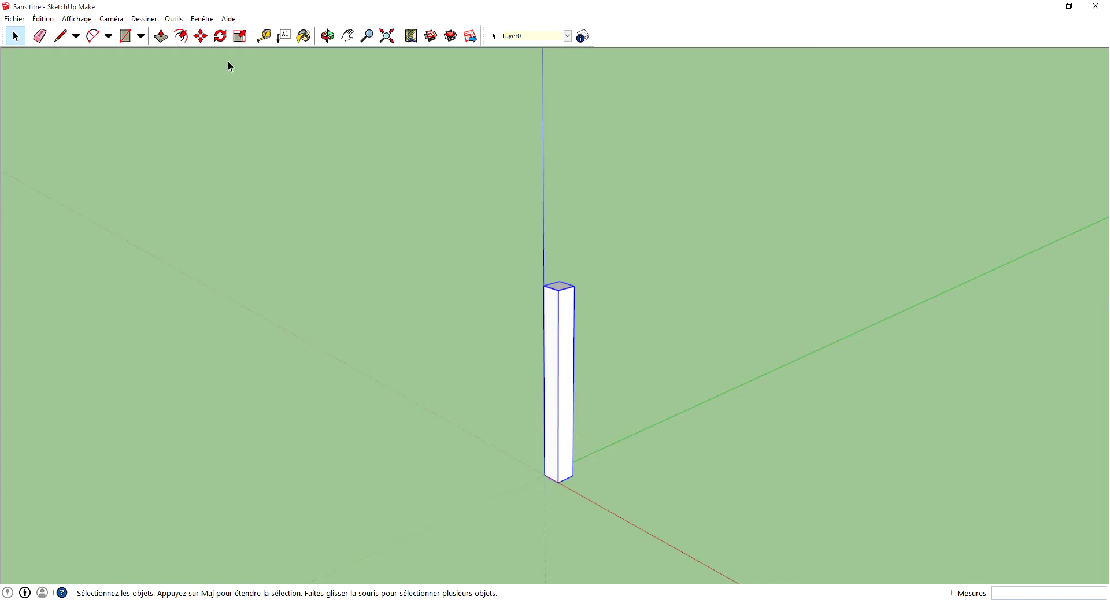
pyautogui.click(201, 36)
pyautogui.click(587, 368)
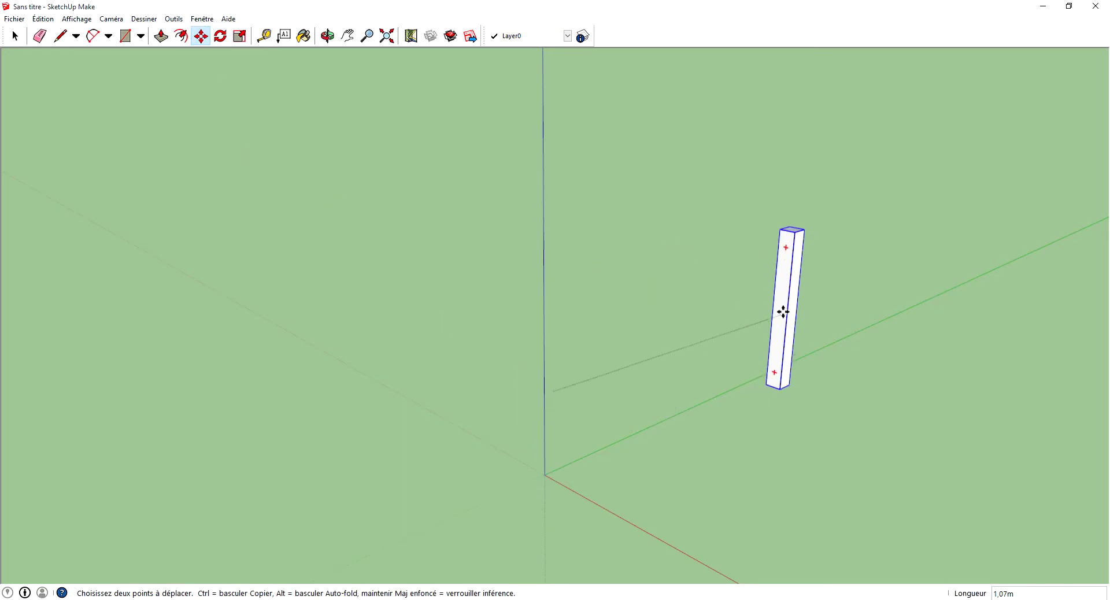
pyautogui.click(785, 307)
pyautogui.click(774, 314)
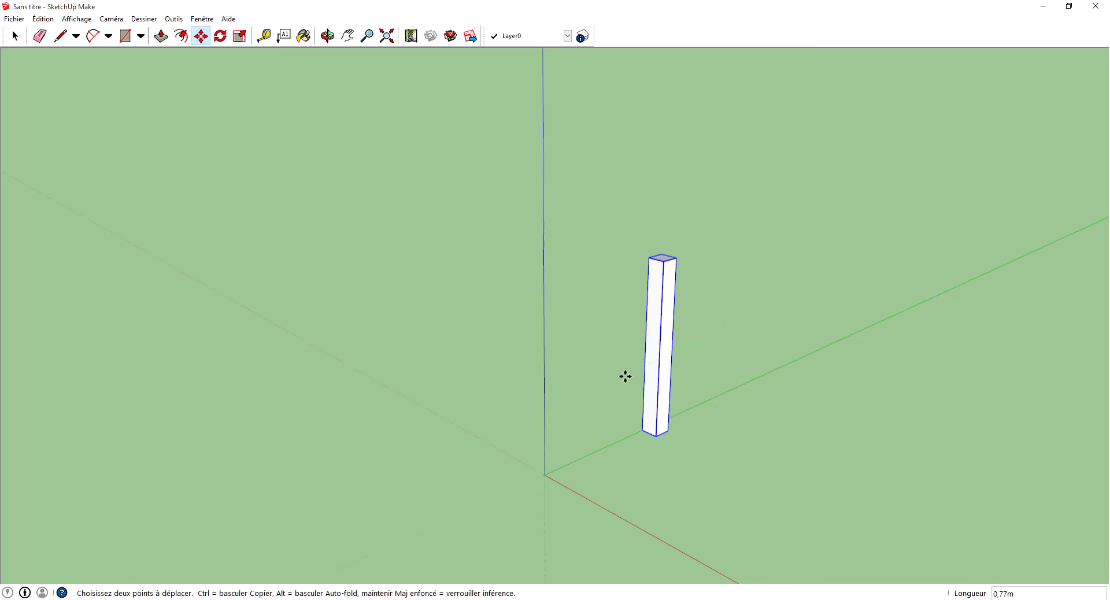
pyautogui.click(542, 401)
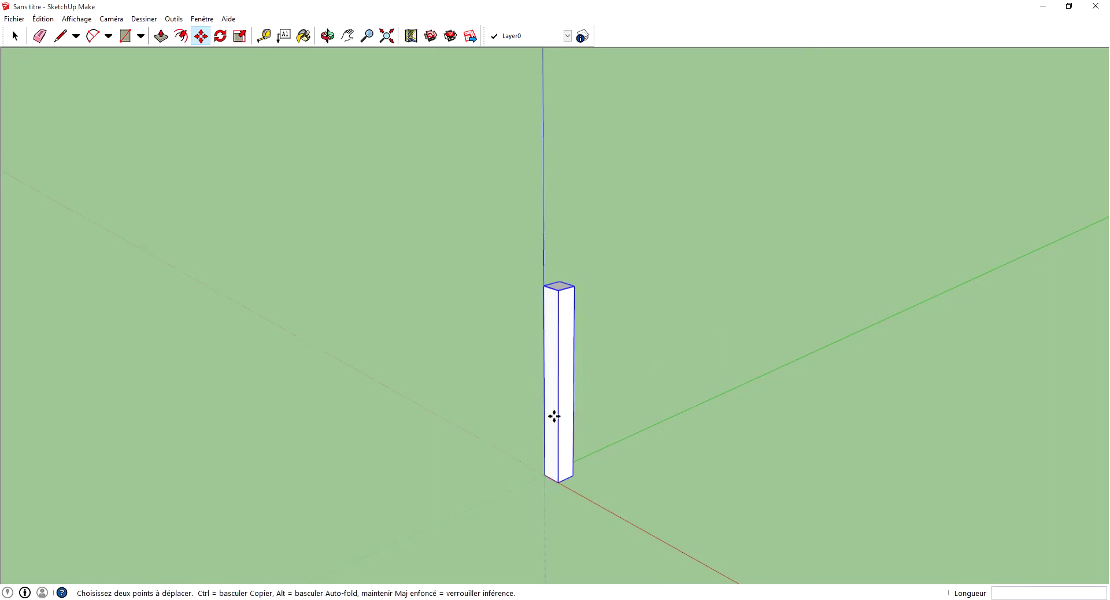
# Move the post component 0,2 m along the green axis and 0,2 m along the red axis, away from the origin.
pyautogui.click(557, 392)
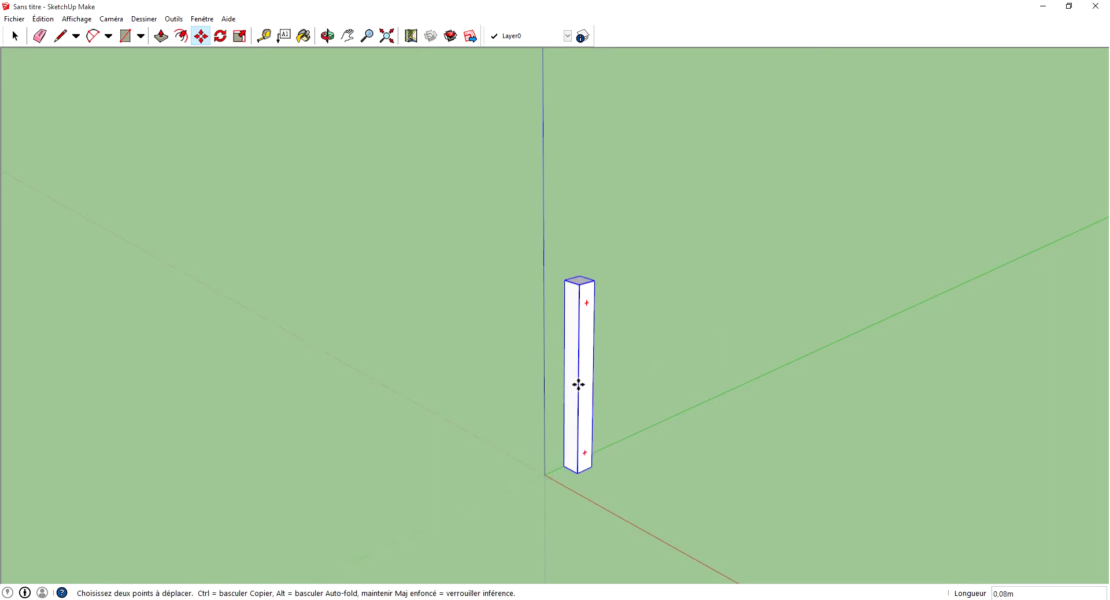
pyautogui.write('0,')
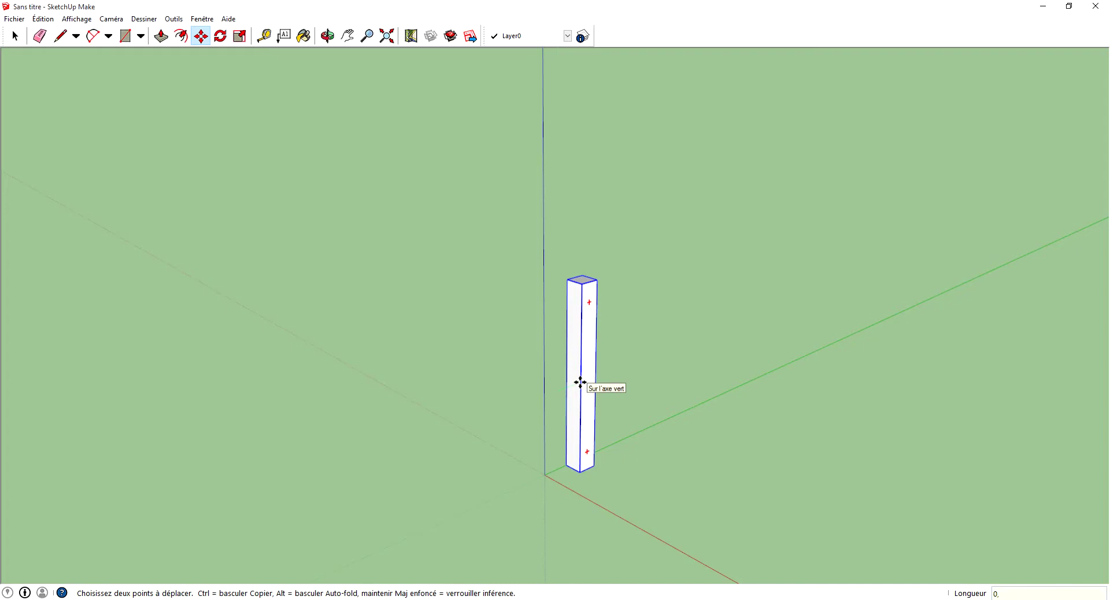
pyautogui.write('2')
pyautogui.press('Return')
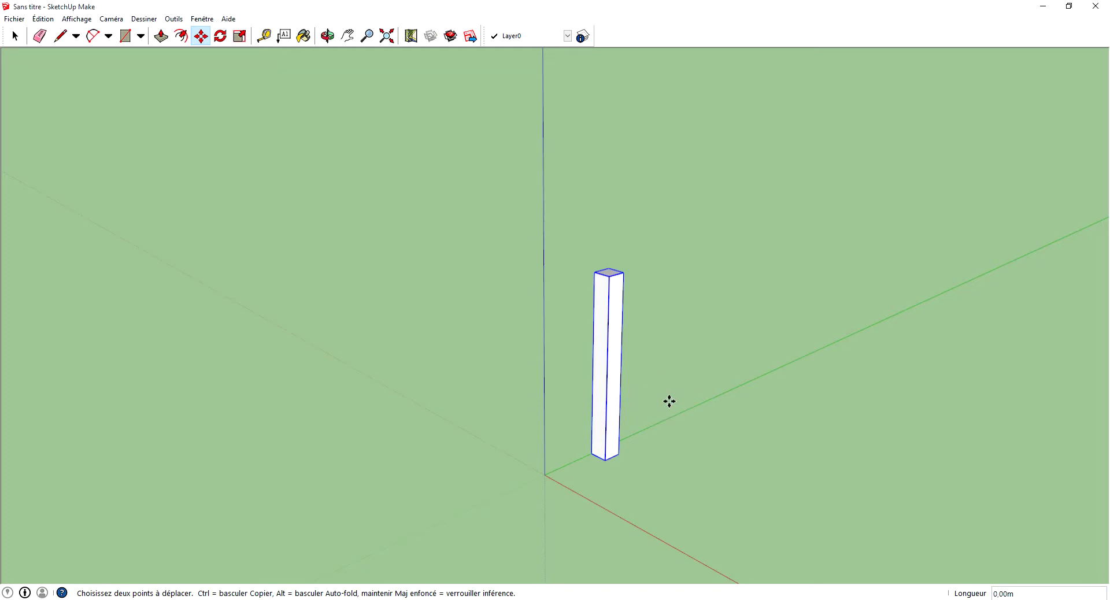
pyautogui.click(667, 399)
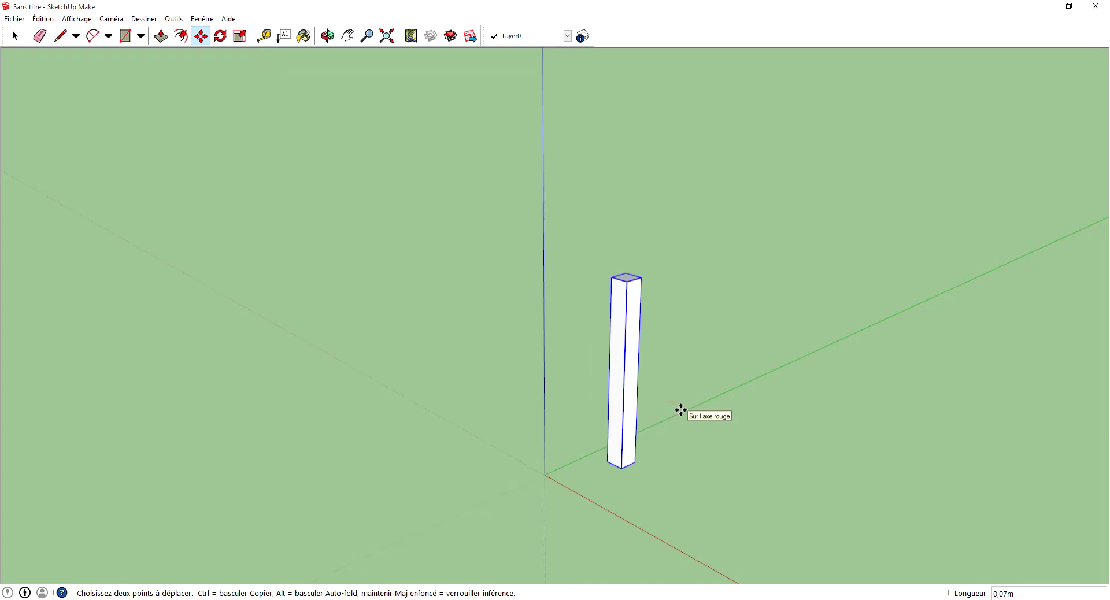
pyautogui.write('0,2')
pyautogui.press('Return')
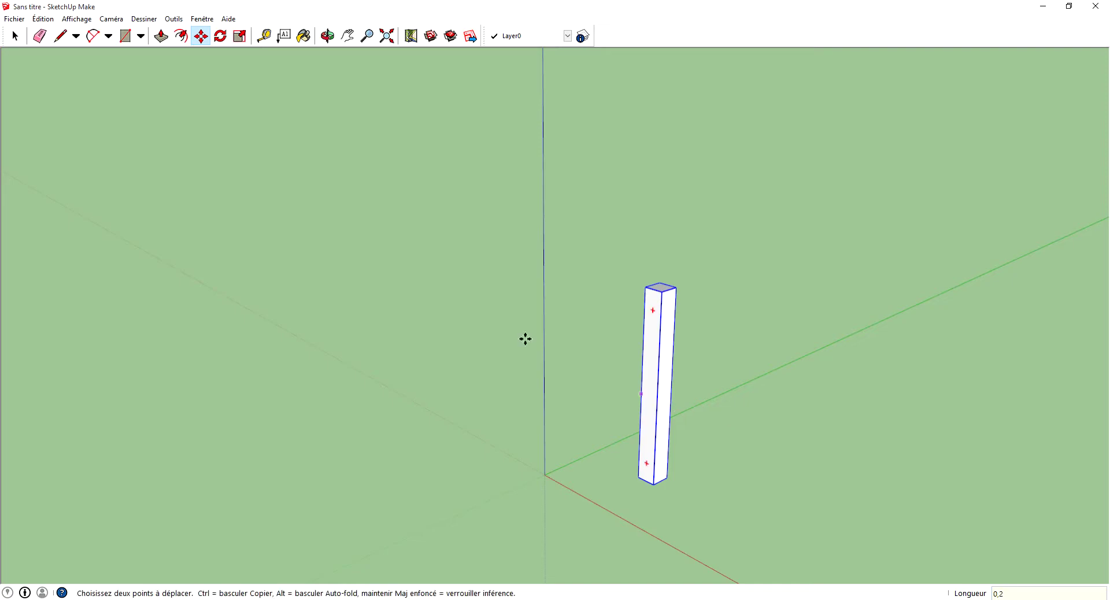
# Paste a copy of the post exactly over the original and move it 0,46 m backward along the red axis.
pyautogui.click(16, 37)
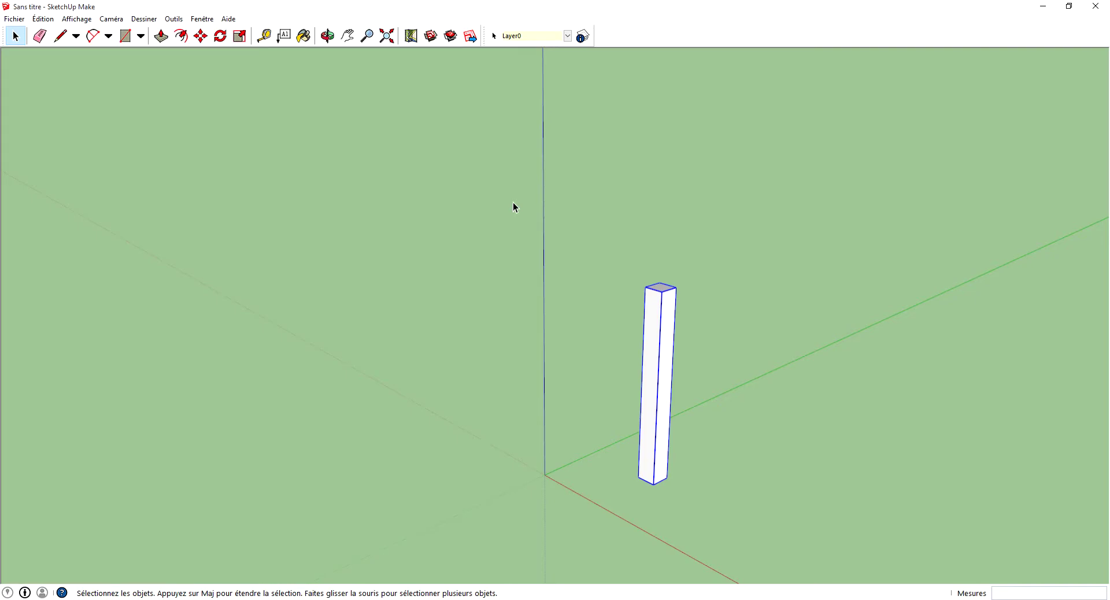
pyautogui.press('m')
pyautogui.hotkey('ctrl', 'v')
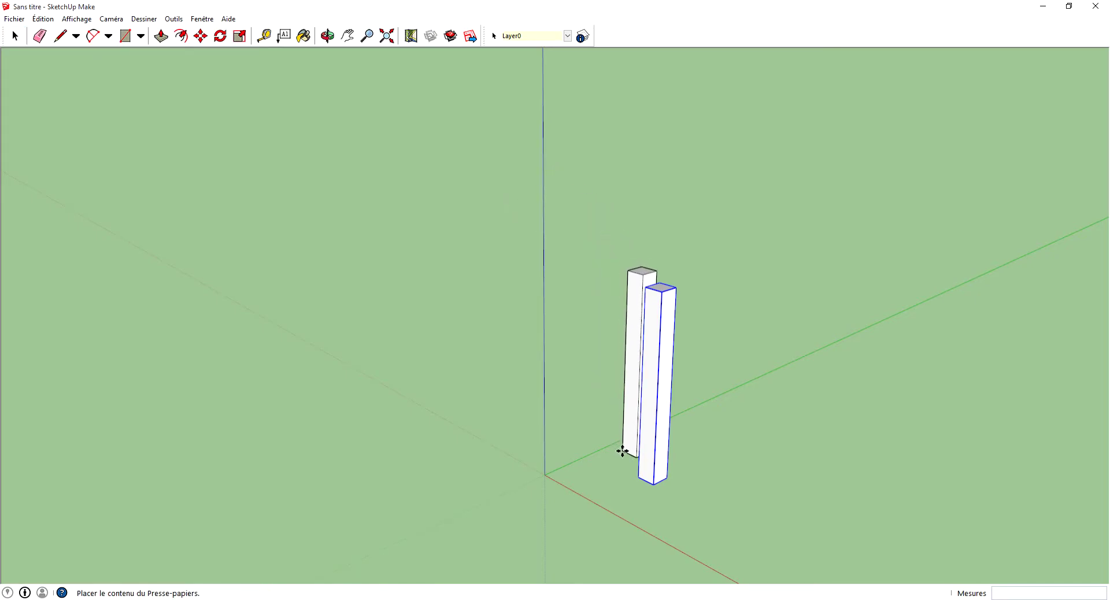
pyautogui.scroll(2, 642, 477)
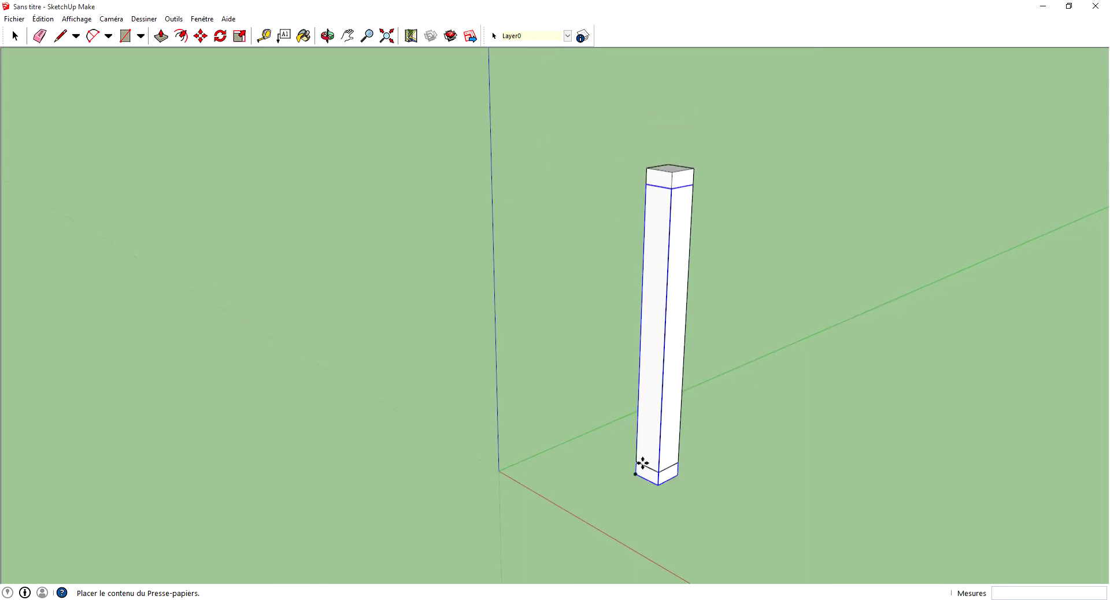
pyautogui.click(636, 474)
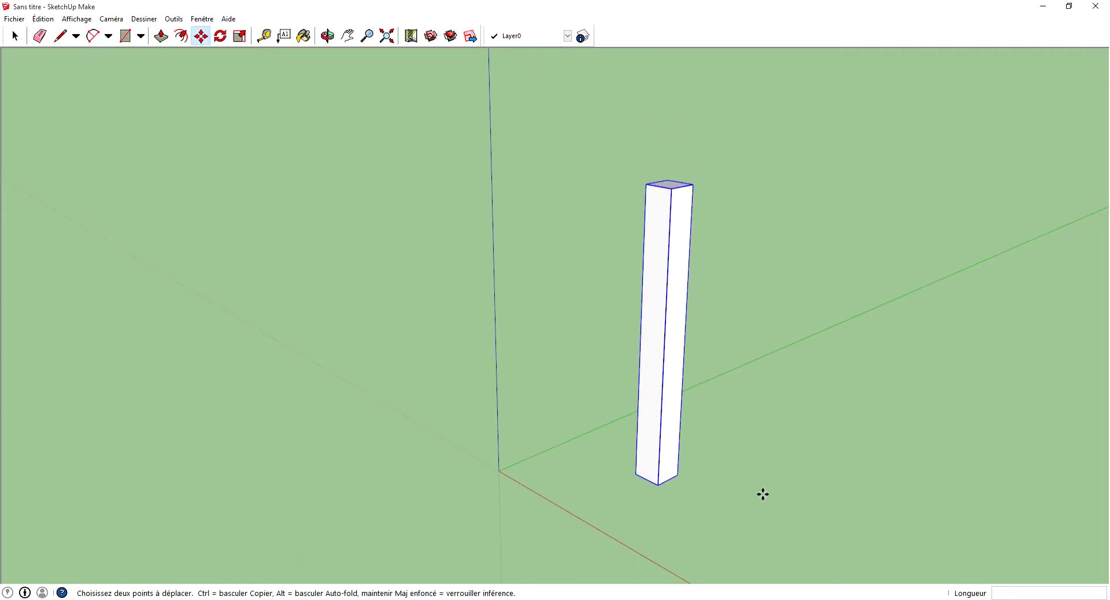
pyautogui.click(936, 394)
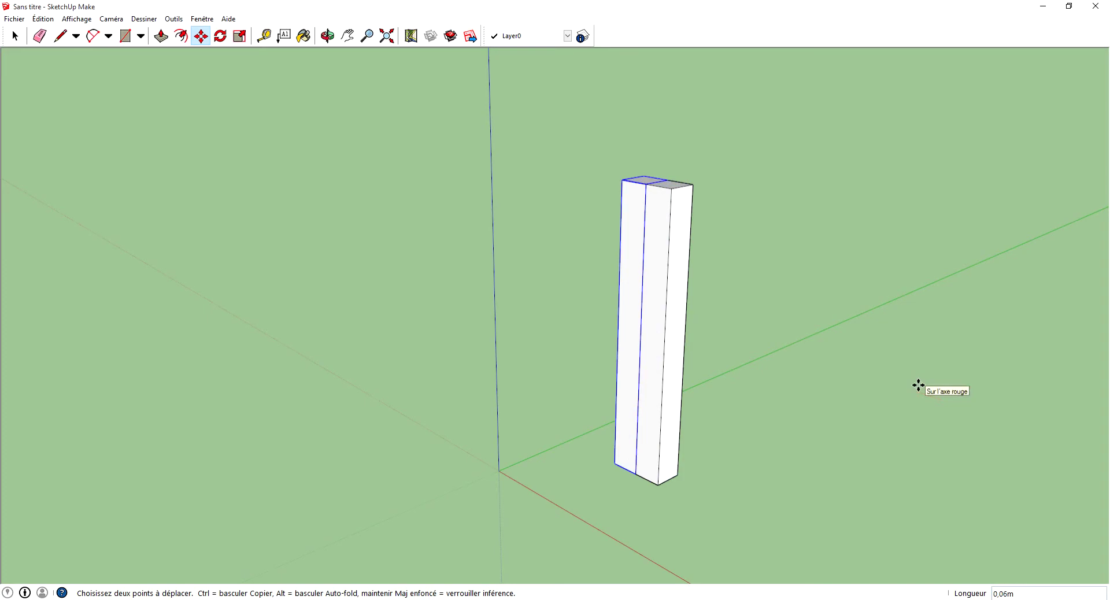
pyautogui.write('0,46')
pyautogui.press('Return')
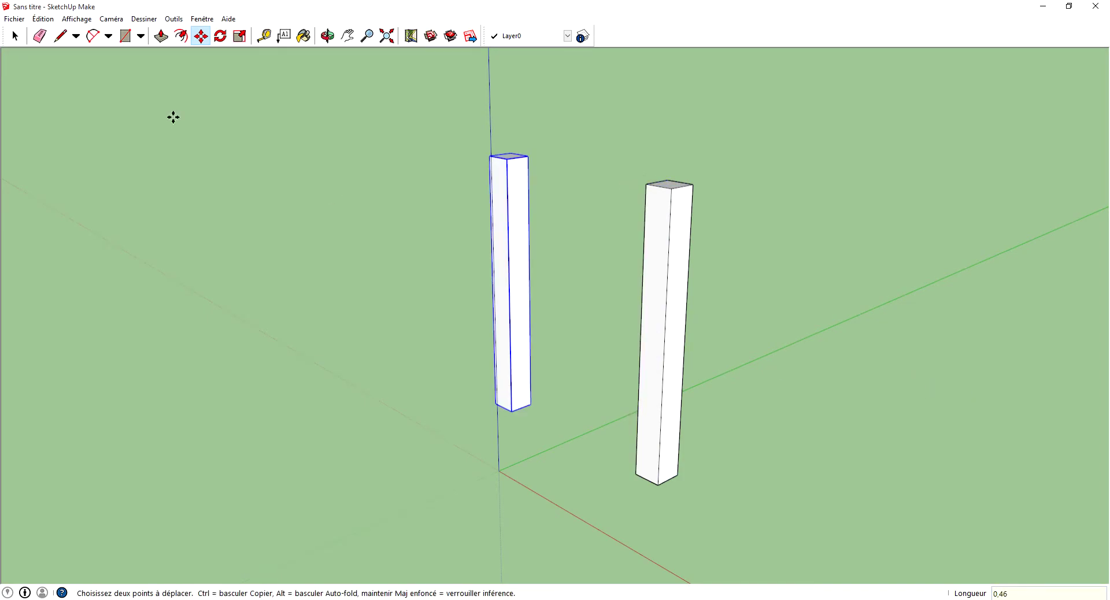
# Copy both posts in place and move the copies 0,46 m along the green axis toward the origin side, giving four legs.
pyautogui.click(14, 37)
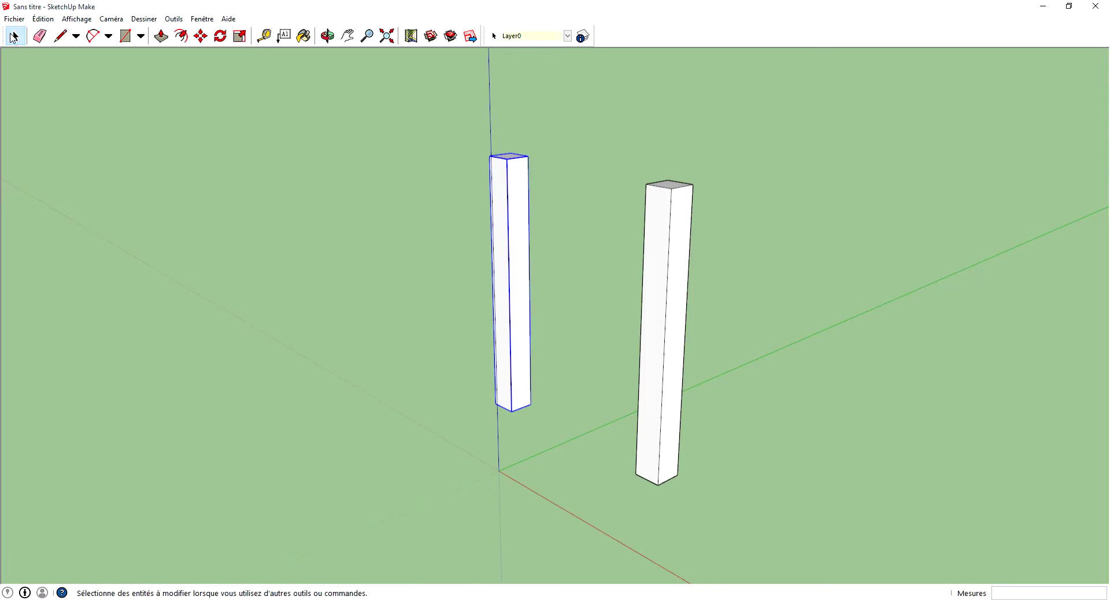
pyautogui.moveTo(762, 466); pyautogui.dragTo(292, 129)
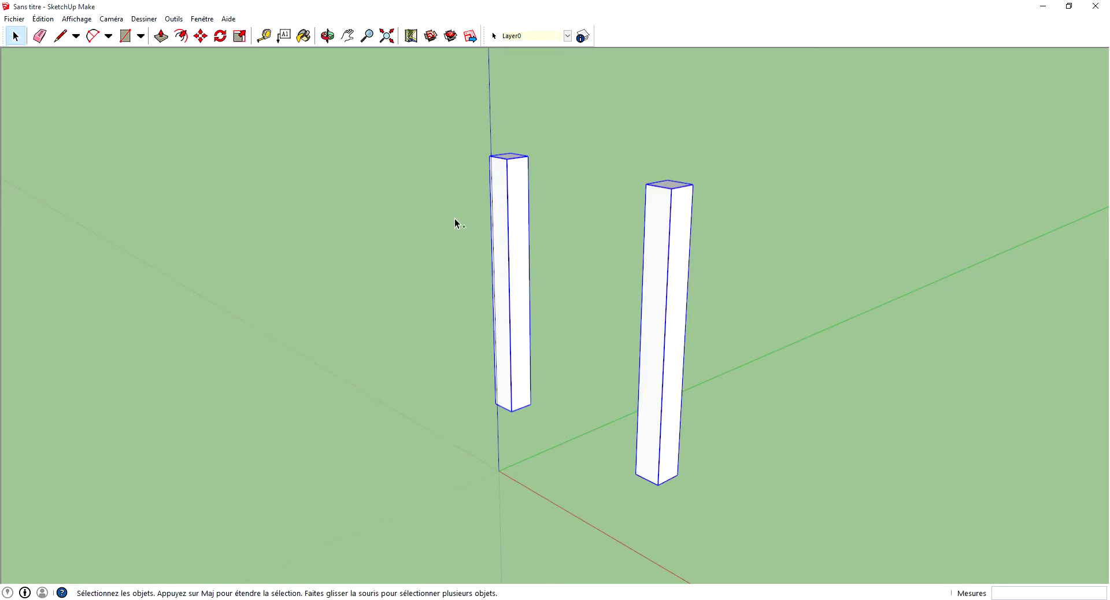
pyautogui.hotkey('ctrl', 'c')
pyautogui.hotkey('ctrl', 'v')
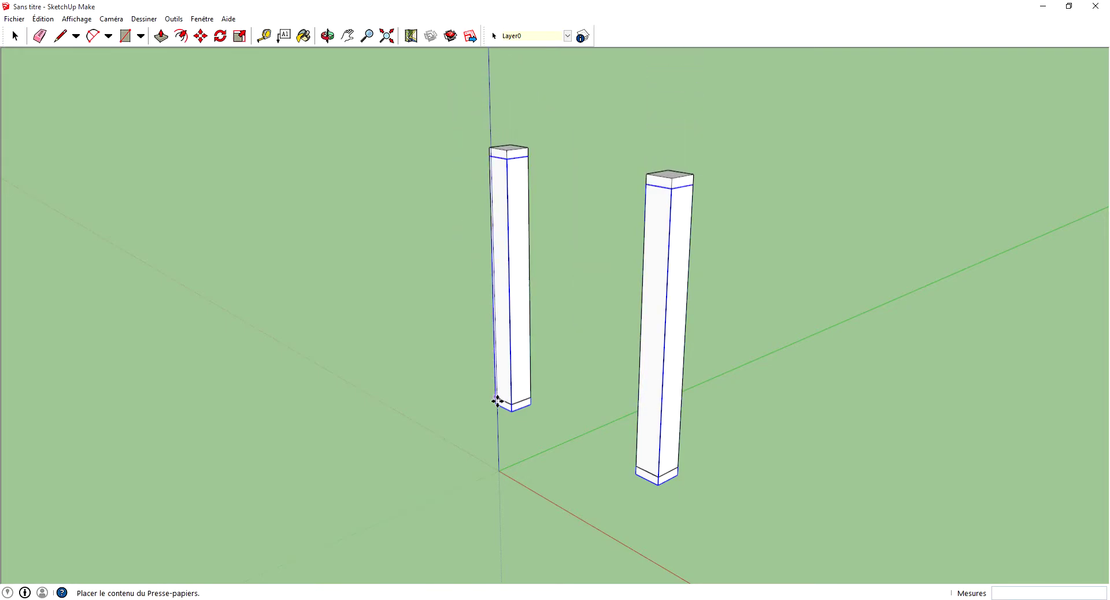
pyautogui.scroll(6, 498, 402)
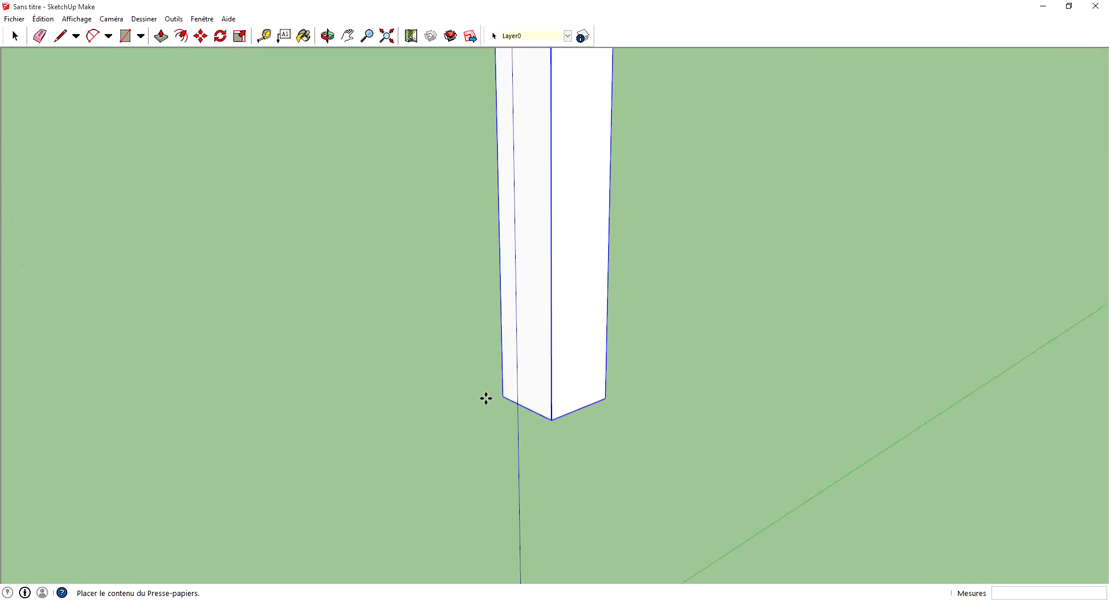
pyautogui.click(503, 394)
pyautogui.scroll(-2, 662, 315)
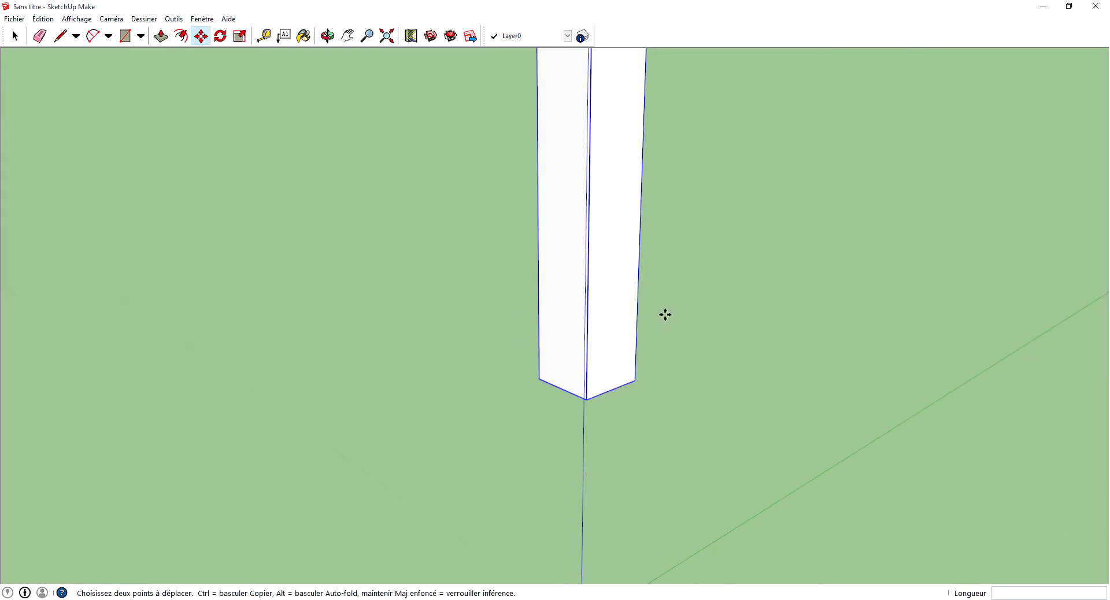
pyautogui.scroll(-3, 577, 371)
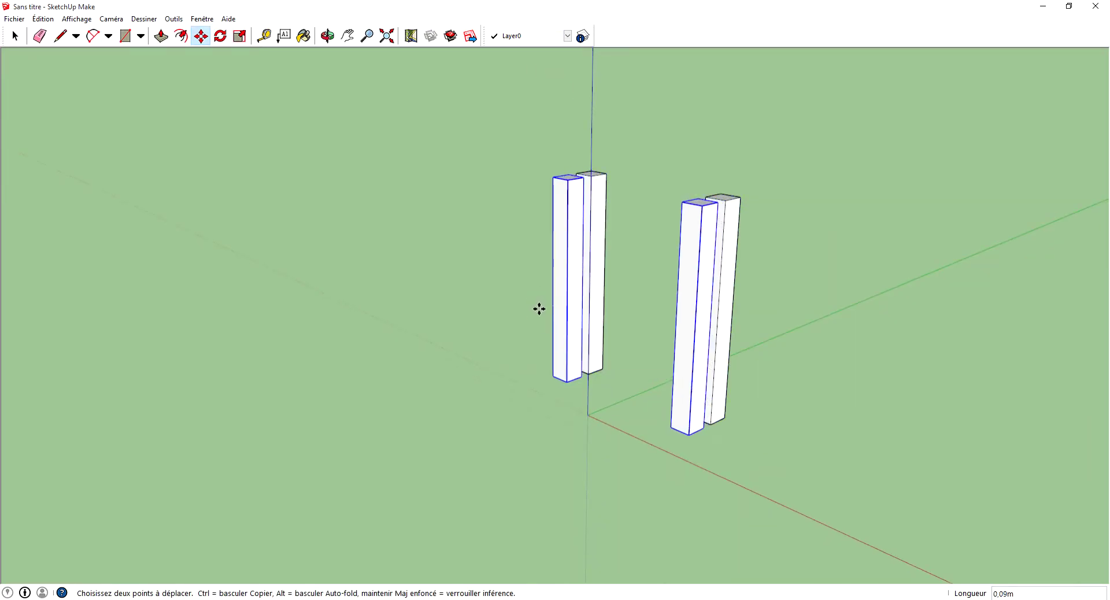
pyautogui.write('0,46')
pyautogui.press('Return')
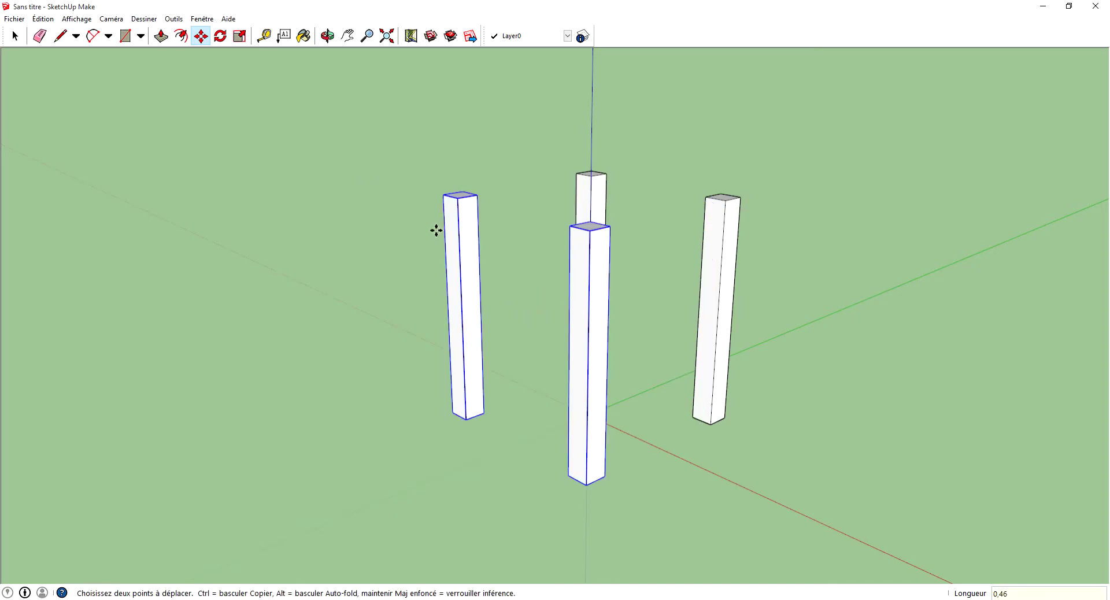
# Select all four legs and combine them into one component named Piece.
pyautogui.click(327, 36)
pyautogui.moveTo(859, 387); pyautogui.dragTo(701, 369)
pyautogui.moveTo(575, 394); pyautogui.dragTo(845, 293)
pyautogui.click(15, 35)
pyautogui.moveTo(971, 535); pyautogui.dragTo(465, 231)
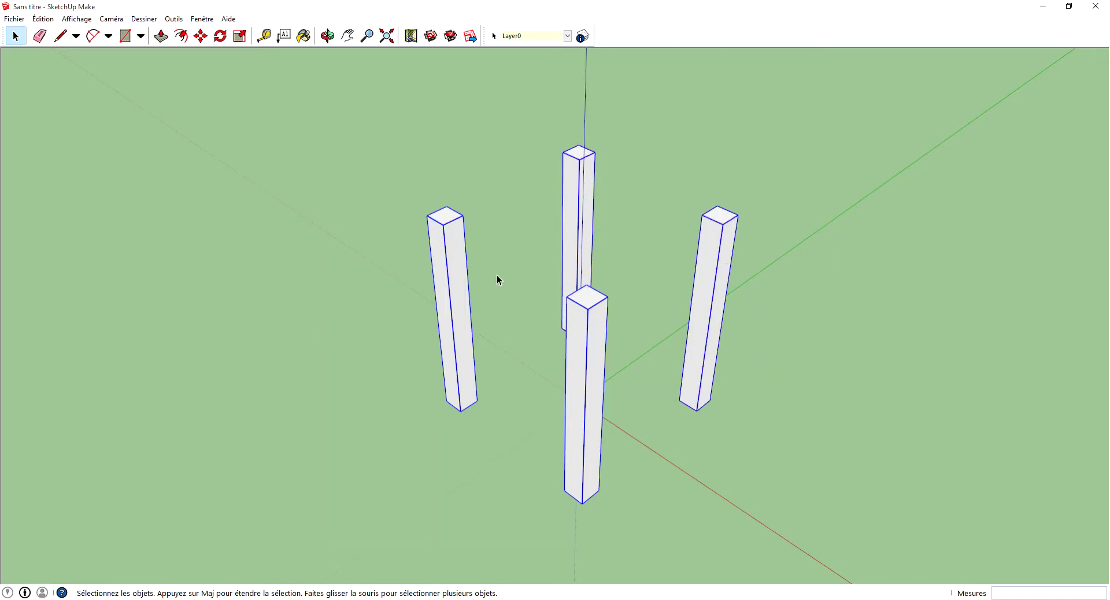
pyautogui.rightClick(696, 307)
pyautogui.click(775, 409)
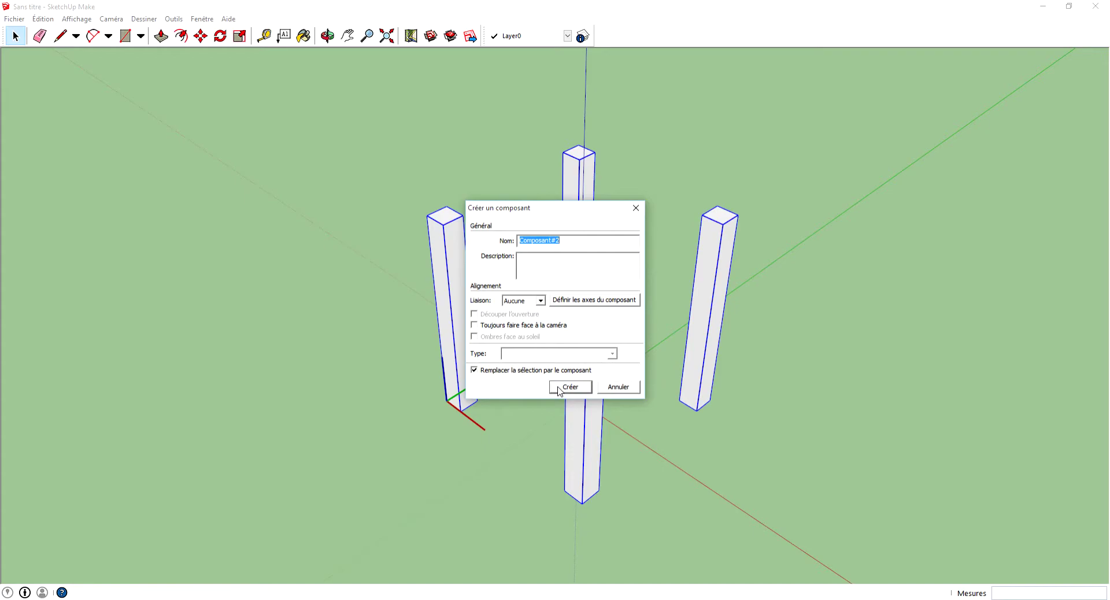
pyautogui.write('Piece')
pyautogui.click(558, 387)
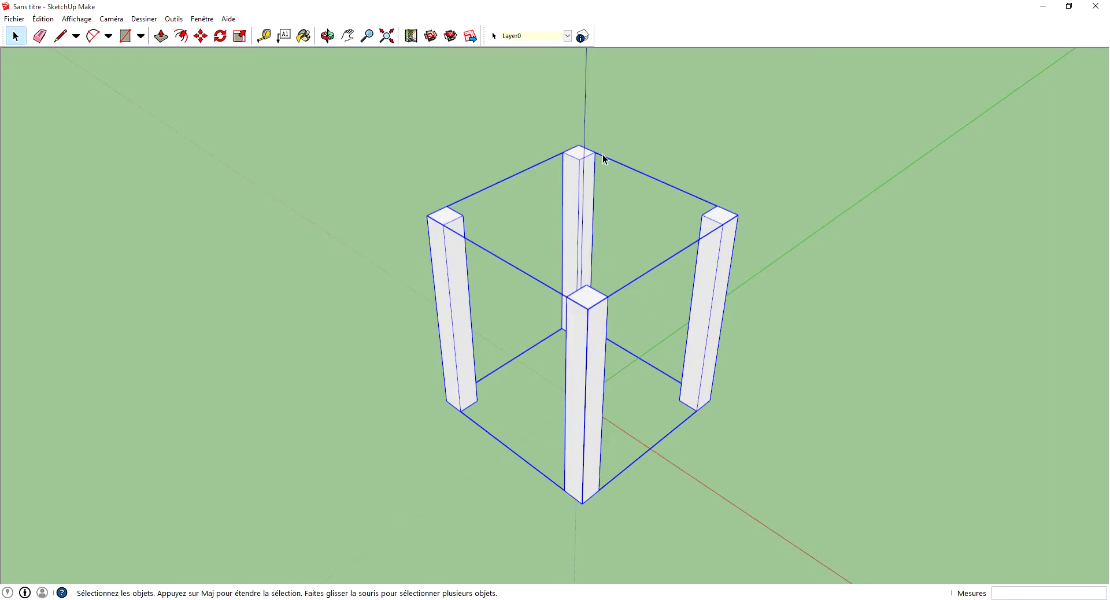
# Draw a 0,52 by 0,52 m rectangle over the leg tops, between the outer corners of two diagonally opposite legs.
pyautogui.click(832, 232)
pyautogui.scroll(-2, 479, 436)
pyautogui.scroll(4, 578, 187)
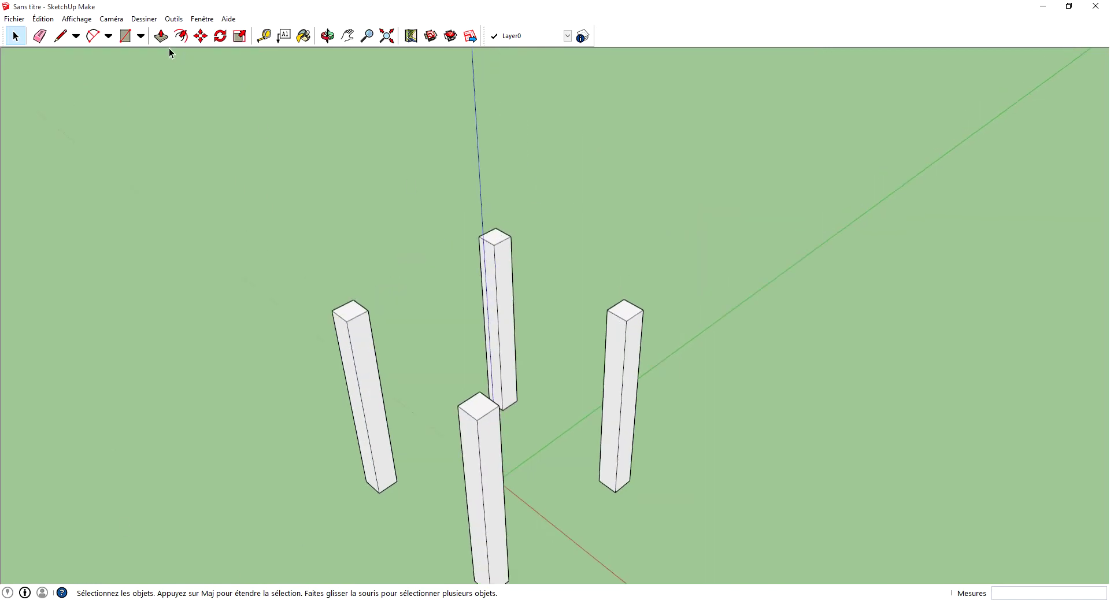
pyautogui.click(125, 36)
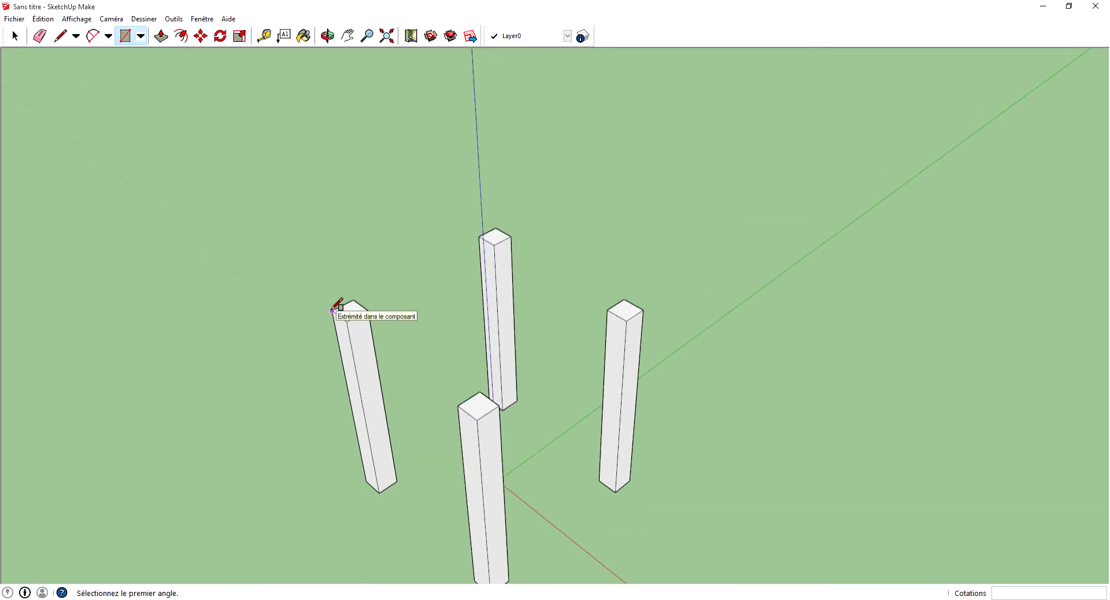
pyautogui.scroll(1, 346, 379)
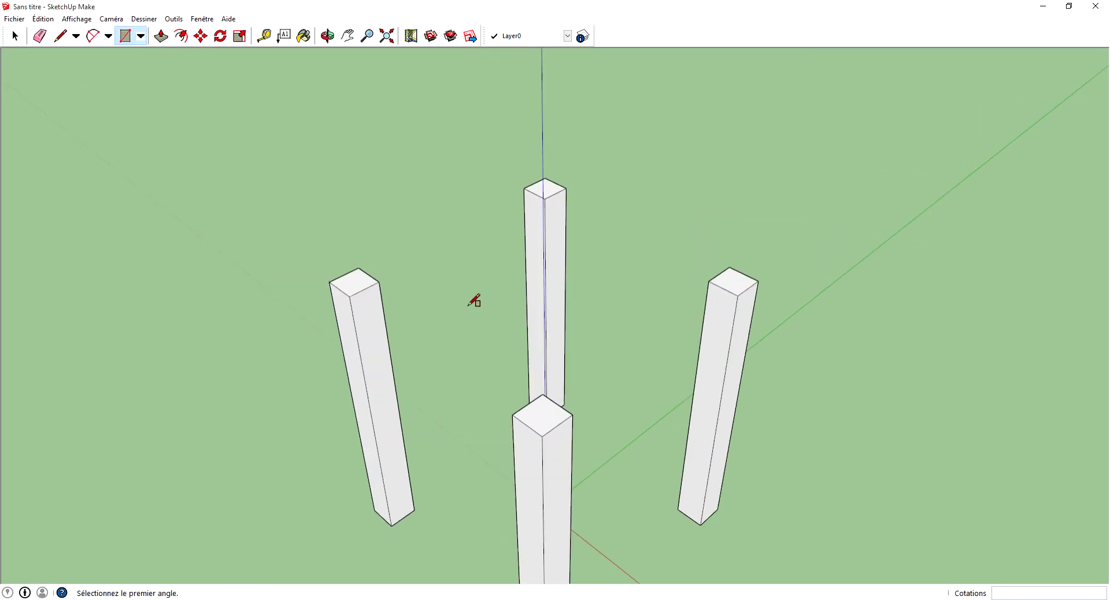
pyautogui.click(329, 281)
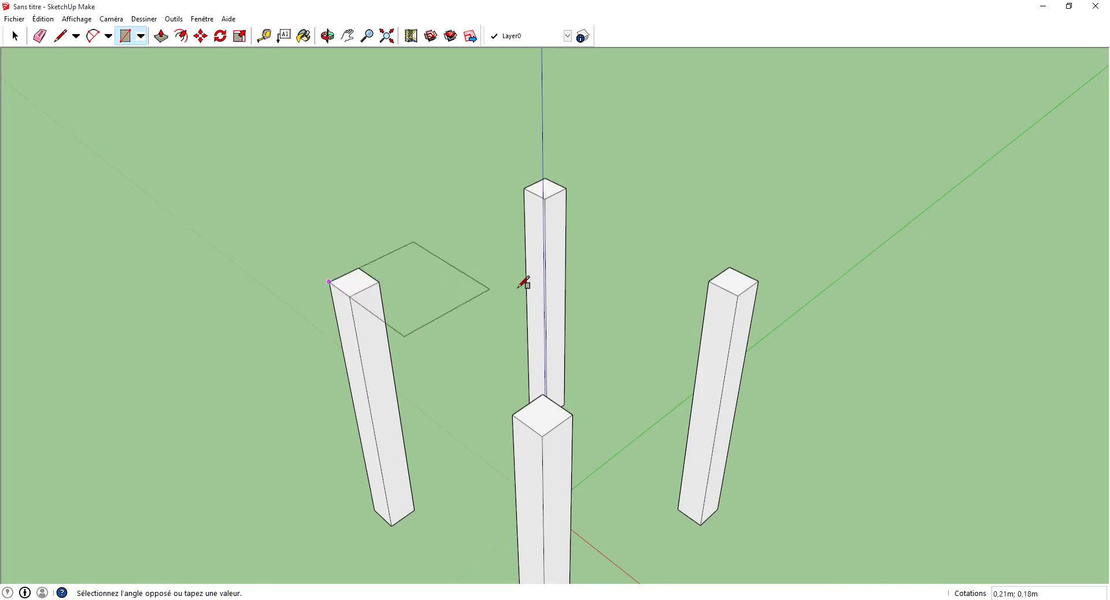
pyautogui.click(761, 277)
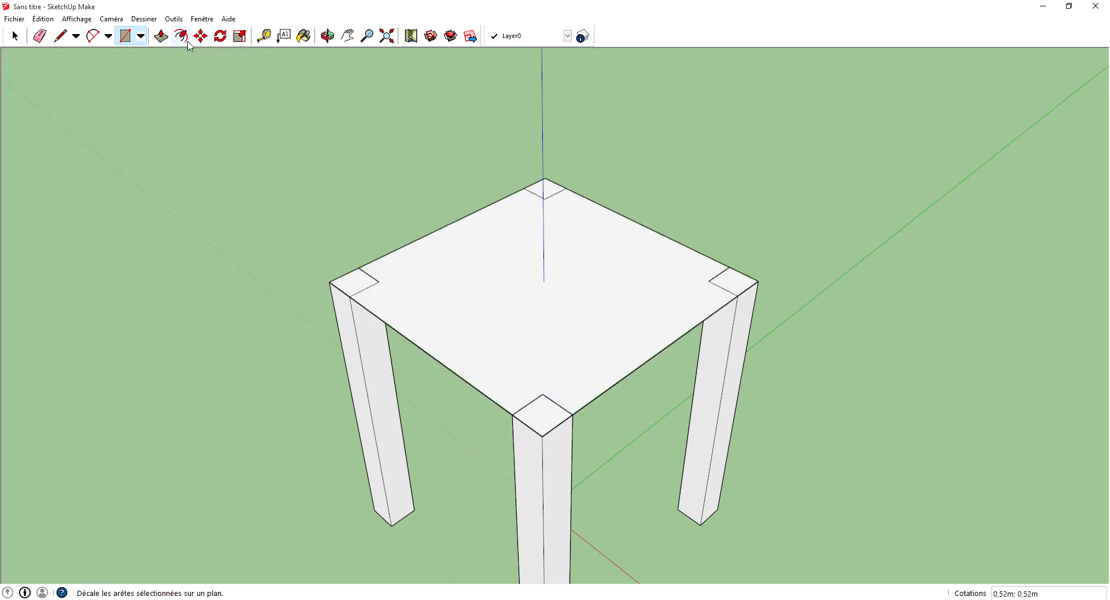
# Push/Pull the rectangle on top of the legs upward by 0,03 m to form the seat.
pyautogui.click(162, 36)
pyautogui.click(543, 275)
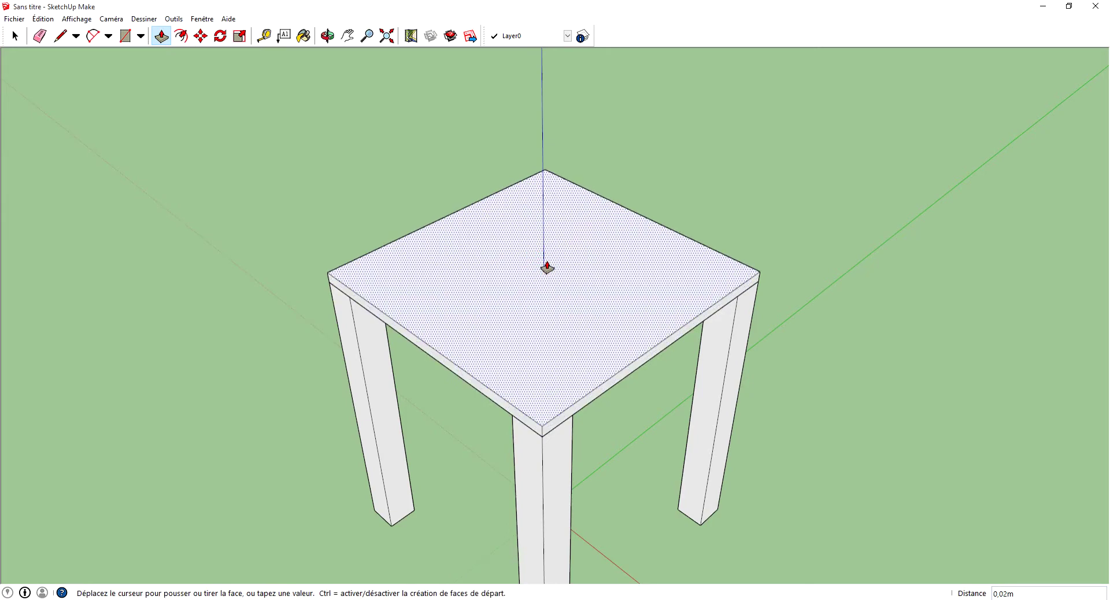
pyautogui.write('0,03')
pyautogui.press('Return')
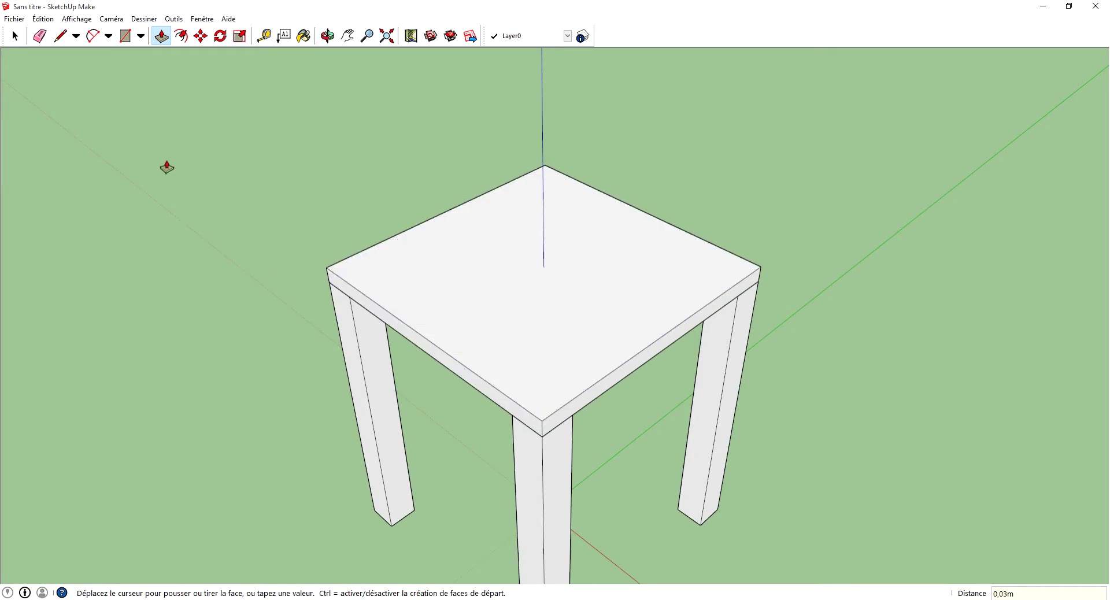
# Select the whole seat slab without the legs and turn it into a component named Assise.
pyautogui.click(15, 36)
pyautogui.moveTo(156, 312); pyautogui.dragTo(292, 359, button='middle')
pyautogui.scroll(-2, 293, 363)
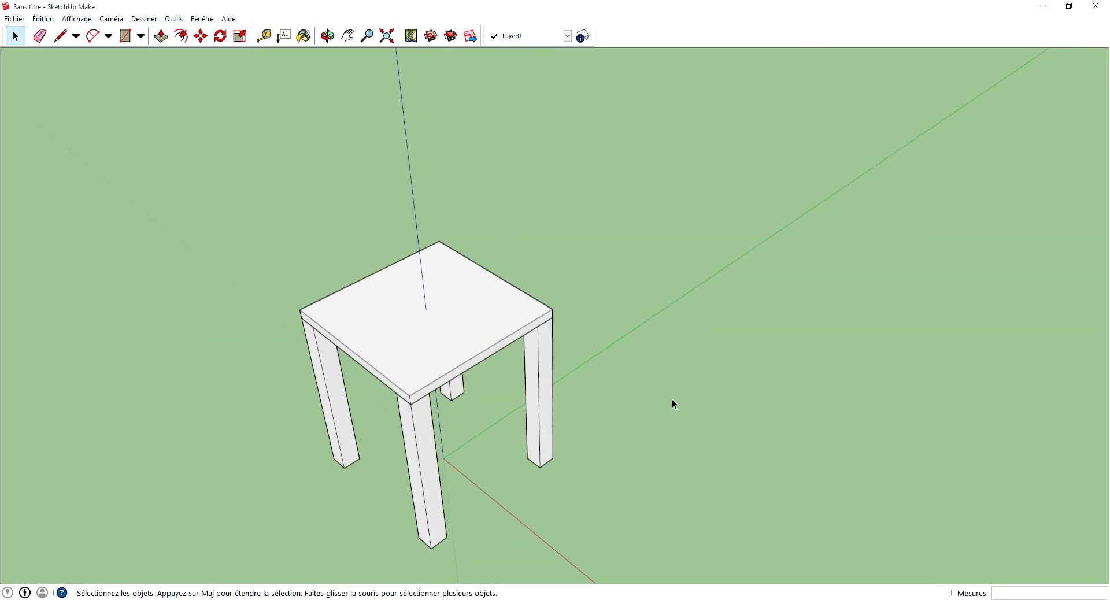
pyautogui.moveTo(705, 508); pyautogui.dragTo(210, 105)
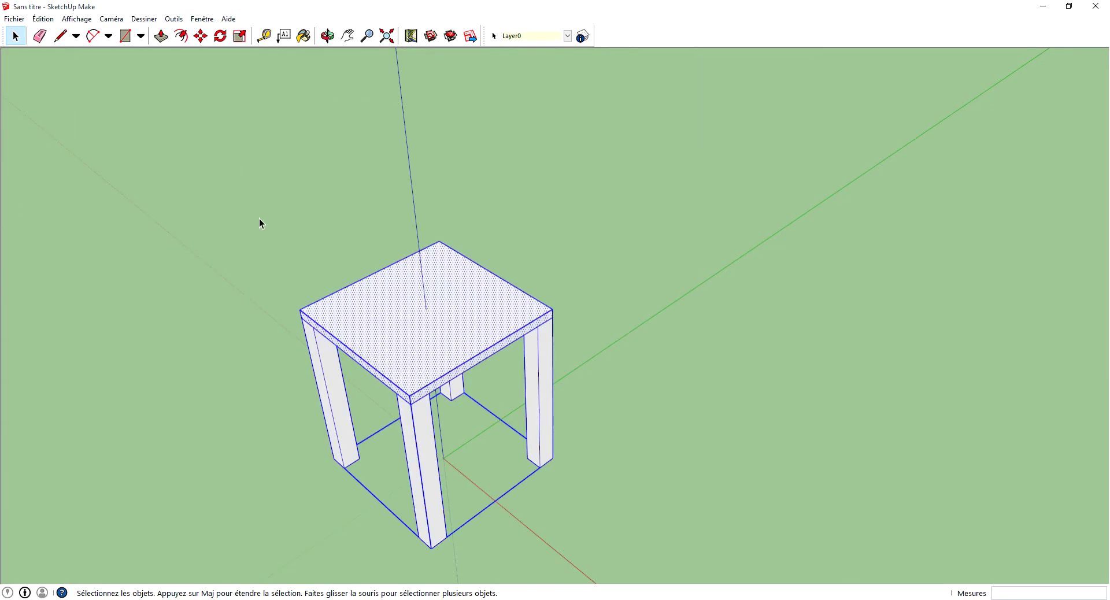
pyautogui.keyDown('shift'); pyautogui.click(421, 457); pyautogui.keyUp('shift')
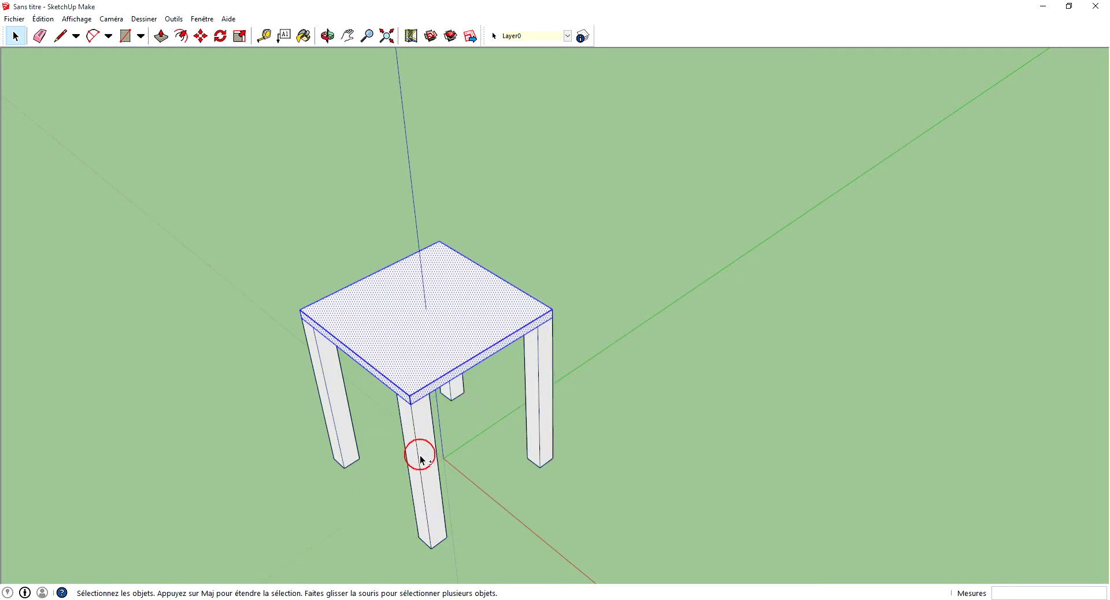
pyautogui.rightClick(445, 333)
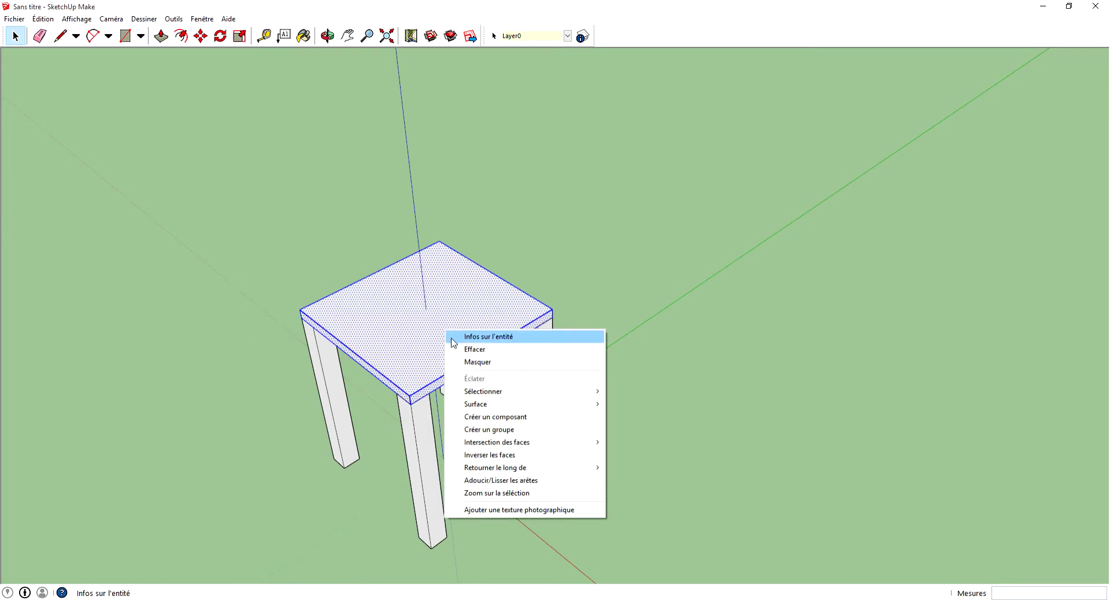
pyautogui.click(523, 417)
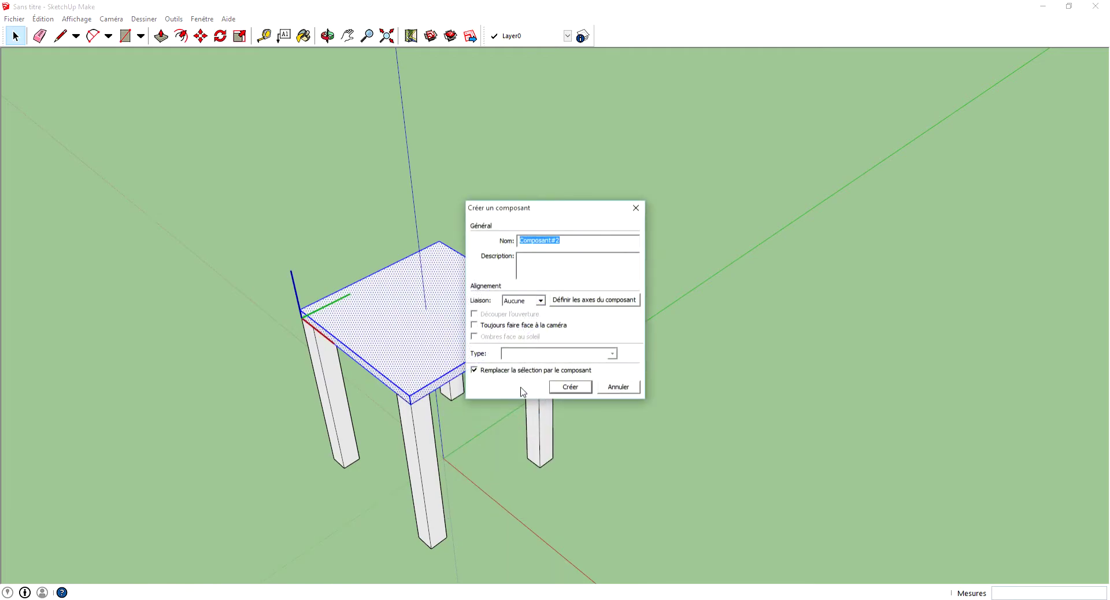
pyautogui.write('Assise')
pyautogui.click(570, 387)
# Draw a 0,03 by 0,52 m rectangle on the seat top along its rear edge, starting from one rear corner.
pyautogui.moveTo(602, 407); pyautogui.dragTo(834, 506, button='middle')
pyautogui.scroll(-1, 834, 507)
pyautogui.scroll(2, 485, 301)
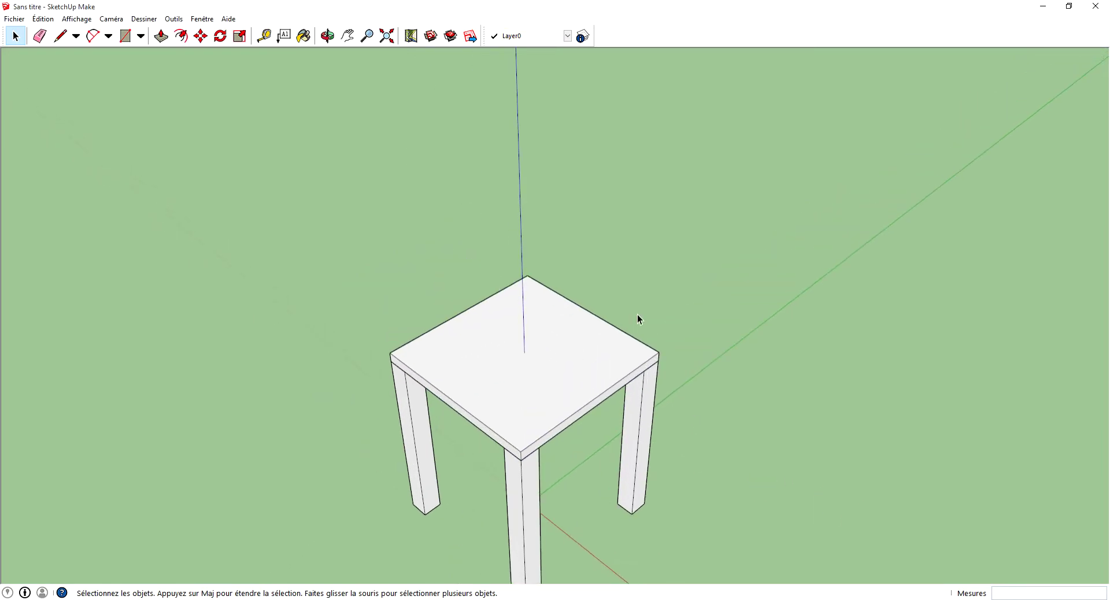
pyautogui.click(240, 36)
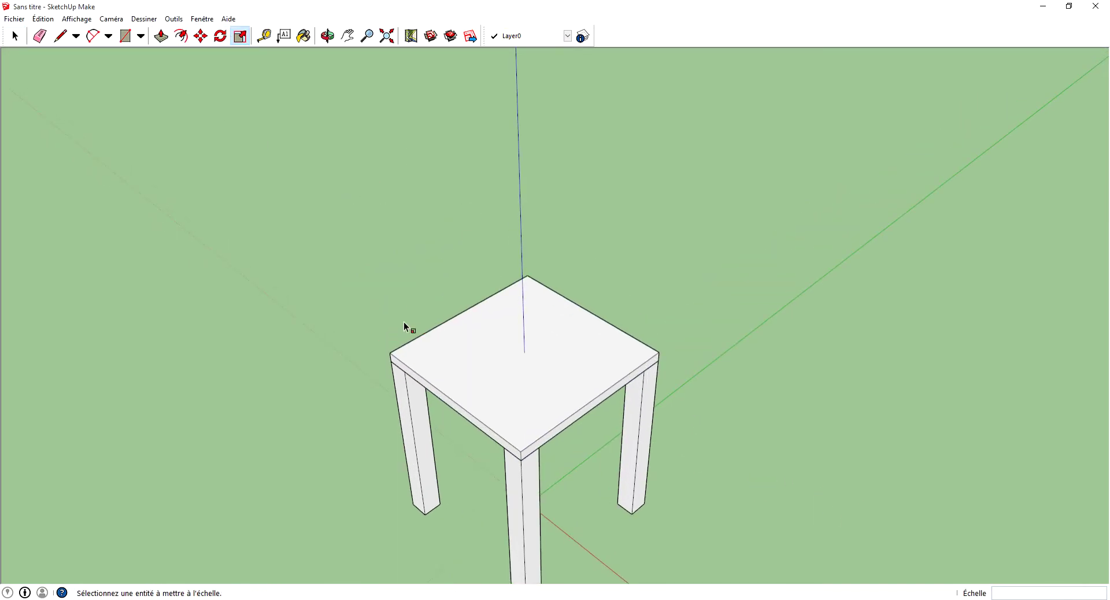
pyautogui.click(125, 36)
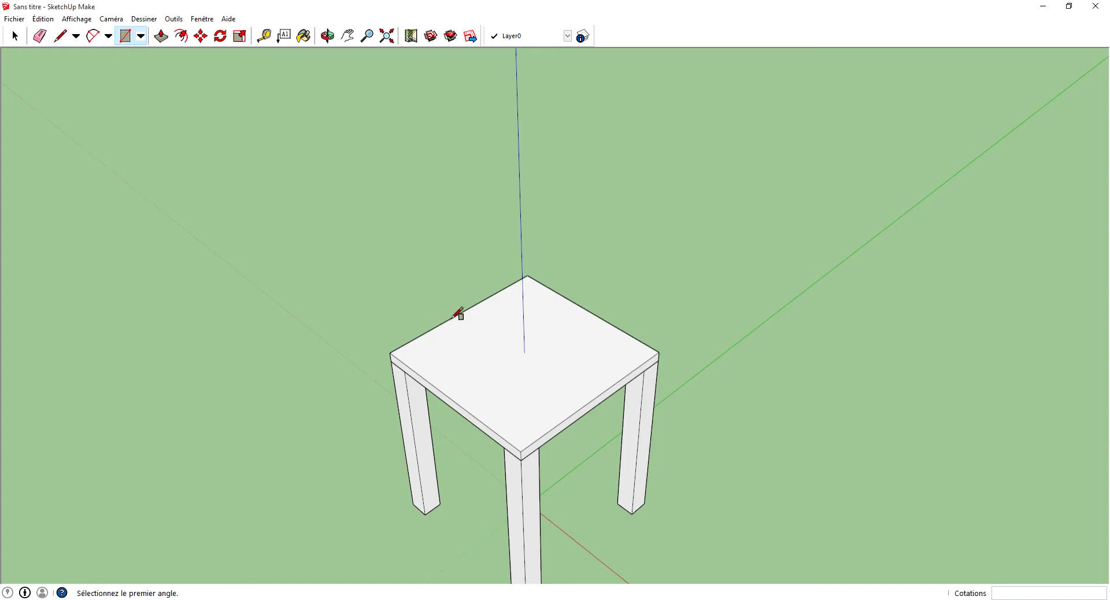
pyautogui.click(391, 352)
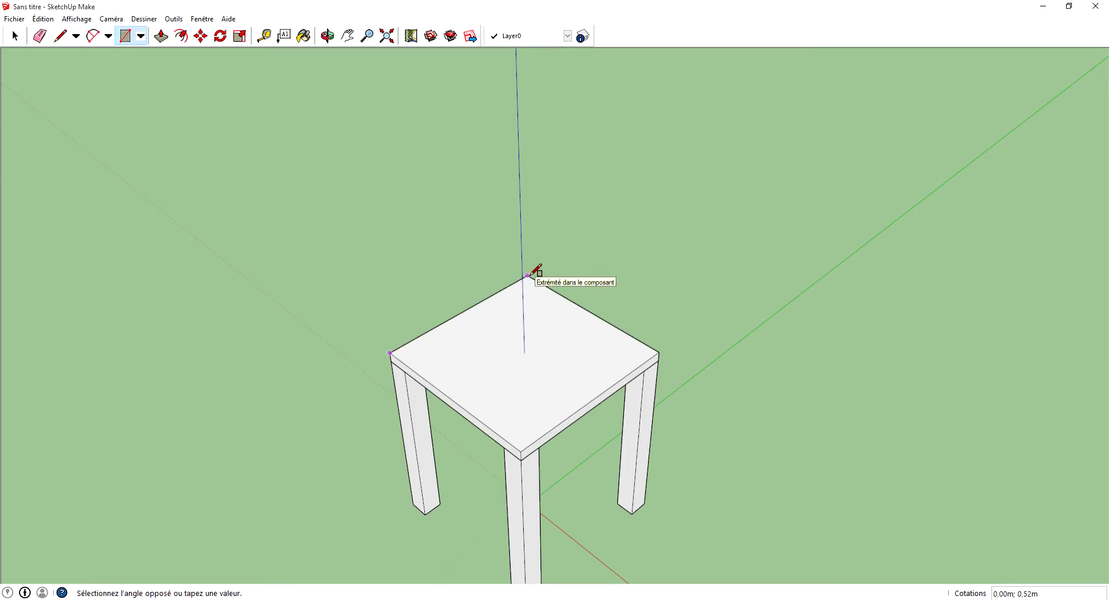
pyautogui.scroll(1, 530, 269)
pyautogui.scroll(1, 531, 272)
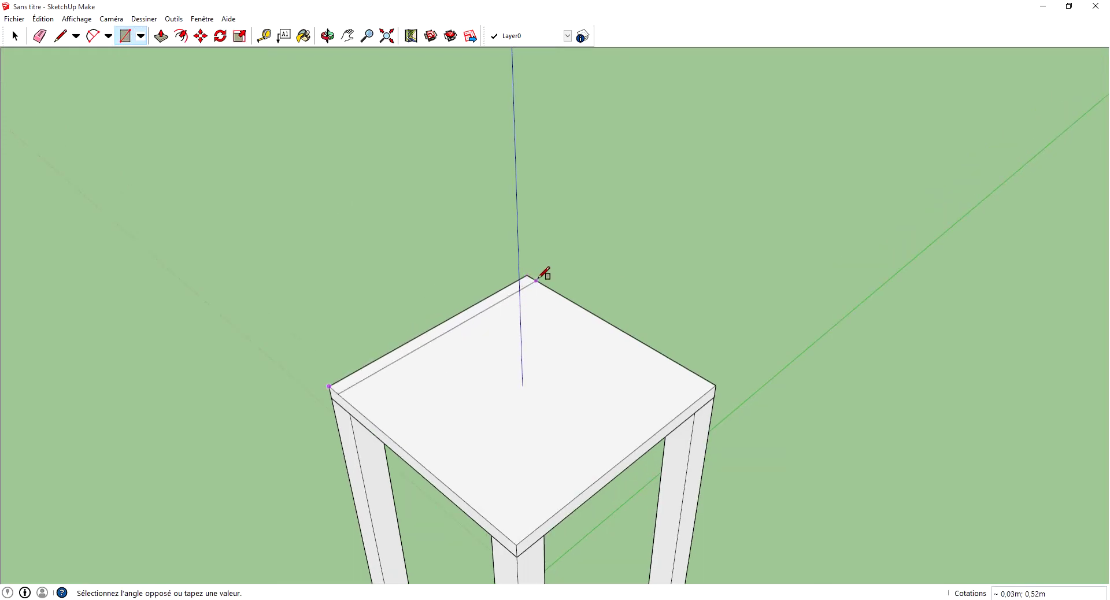
pyautogui.click(537, 279)
# Push/Pull the narrow rectangle on the seat's rear edge upward to form a tall backrest.
pyautogui.click(160, 36)
pyautogui.click(373, 370)
pyautogui.scroll(-3, 431, 422)
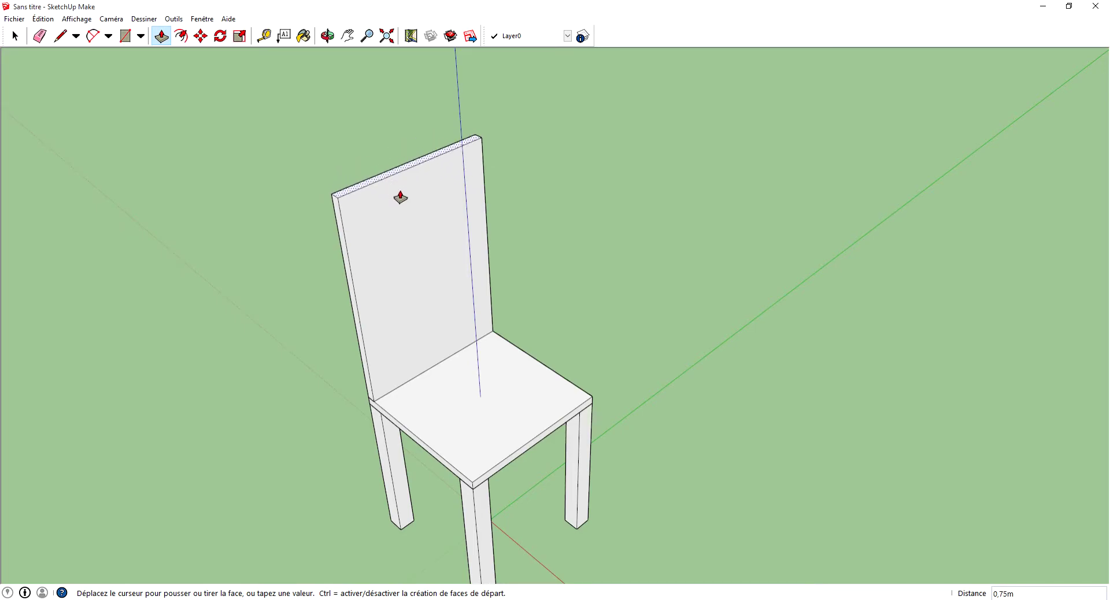
pyautogui.click(404, 203)
# Select only the backrest, excluding the seat and legs, and turn it into a component named Dossier.
pyautogui.click(15, 36)
pyautogui.click(15, 36)
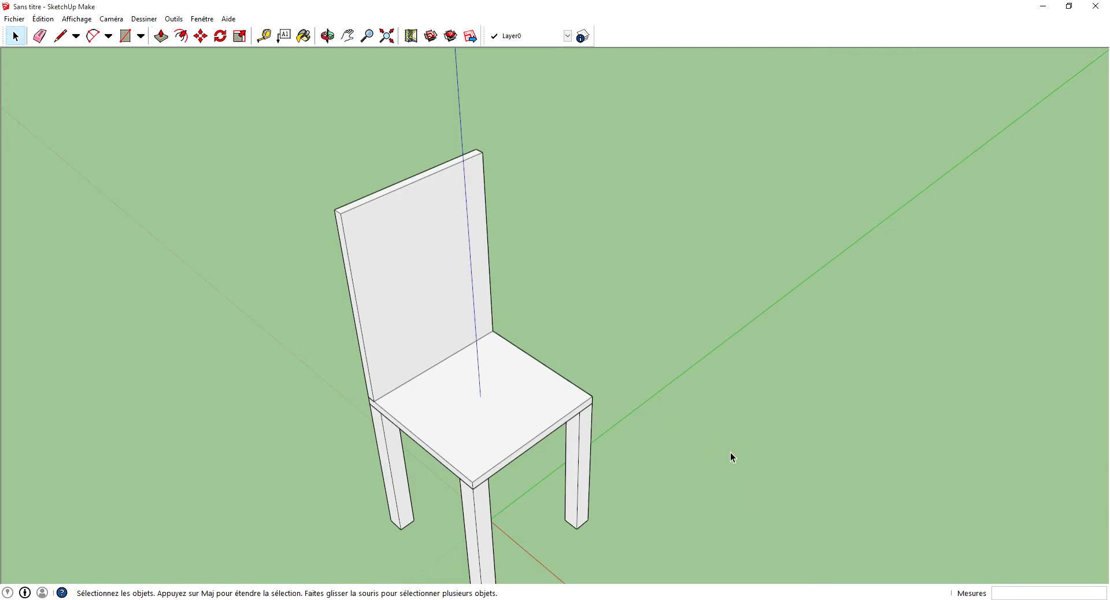
pyautogui.moveTo(194, 102); pyautogui.dragTo(187, 103)
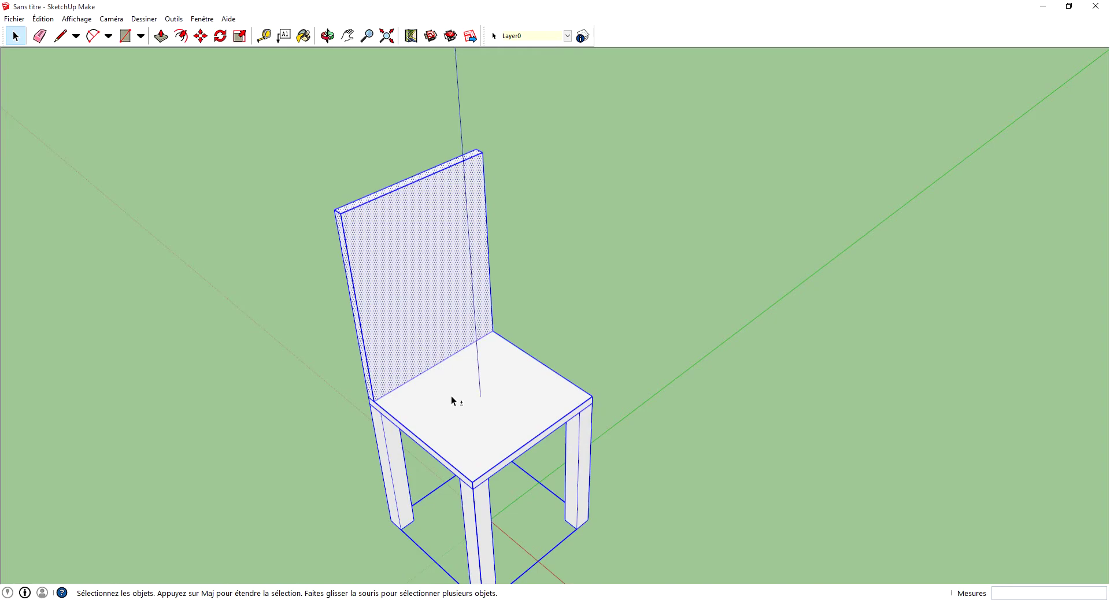
pyautogui.keyDown('shift'); pyautogui.click(467, 408); pyautogui.keyUp('shift')
pyautogui.keyDown('shift'); pyautogui.click(481, 515); pyautogui.keyUp('shift')
pyautogui.rightClick(408, 256)
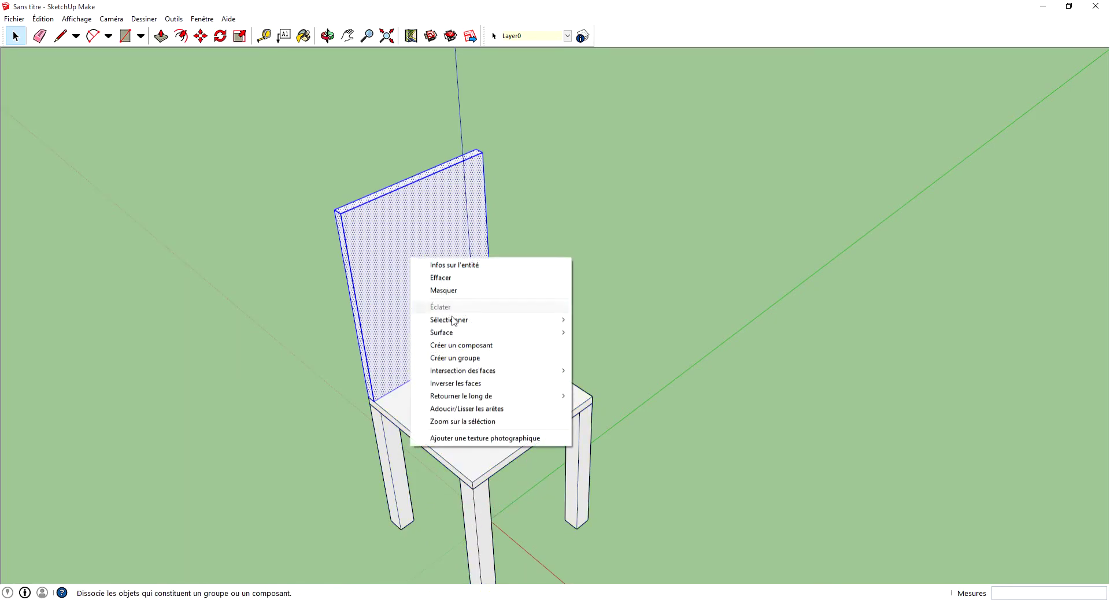
pyautogui.click(465, 347)
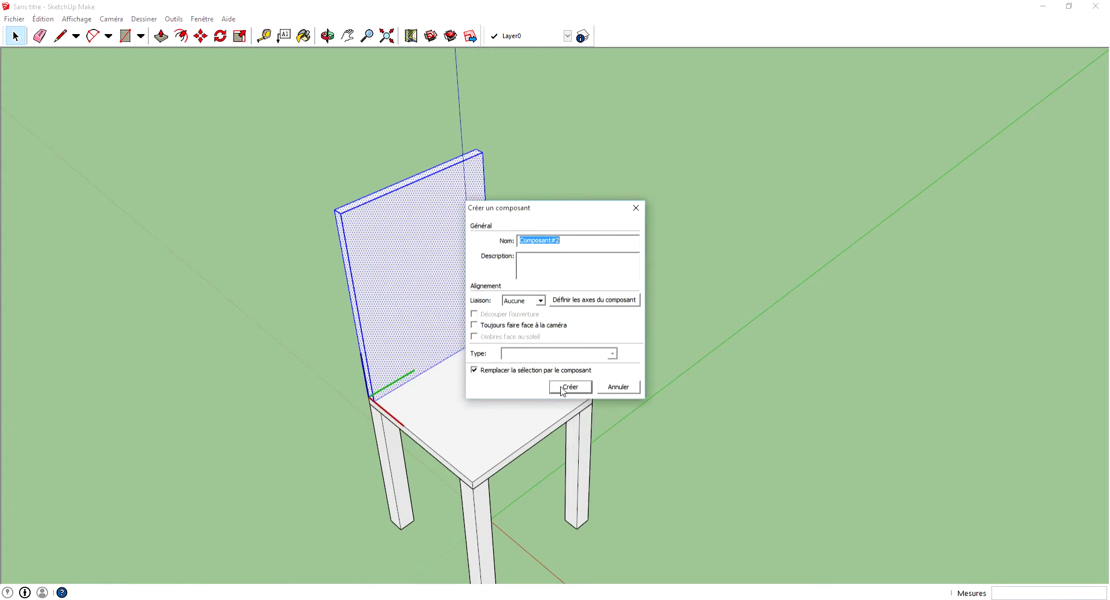
pyautogui.write('Dossier')
pyautogui.click(561, 387)
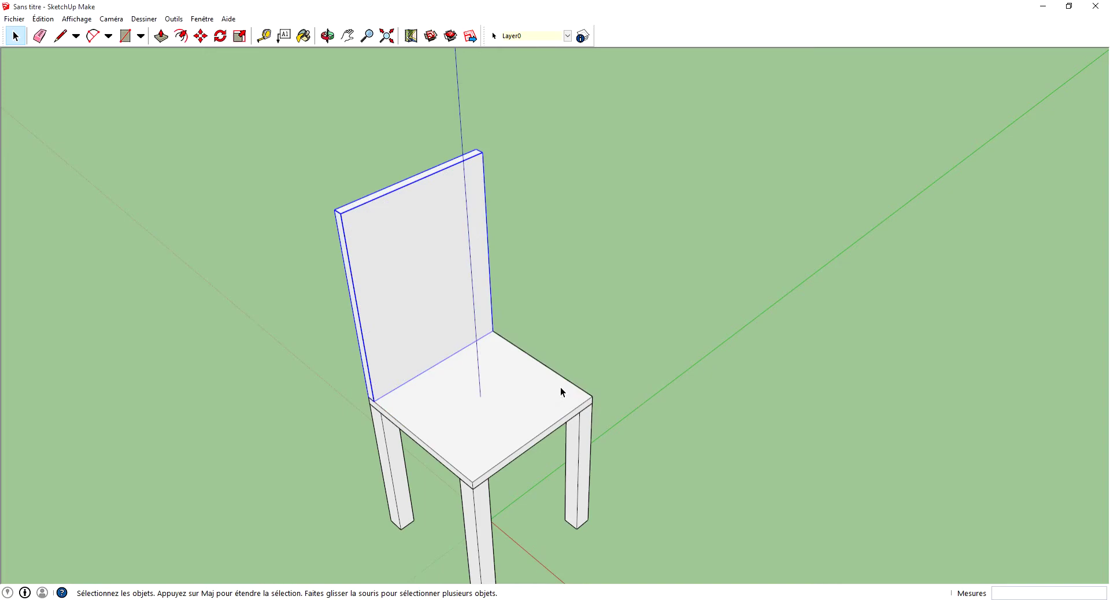
pyautogui.click(588, 347)
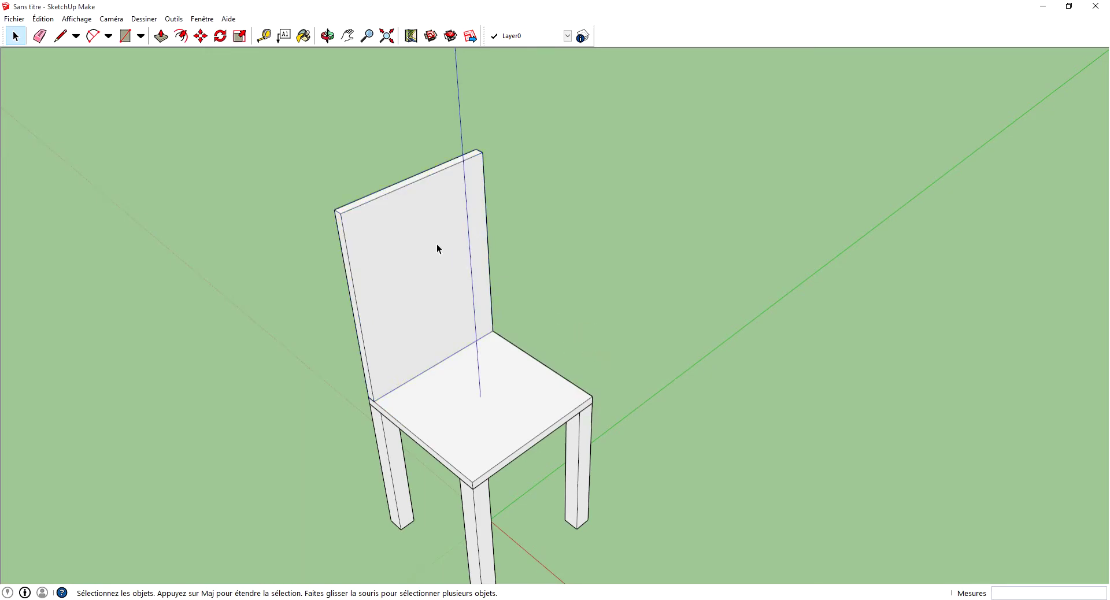
# View the chair from the front and select the backrest and seat in turn to check that they are separate components.
pyautogui.click(327, 36)
pyautogui.moveTo(503, 376); pyautogui.dragTo(642, 440)
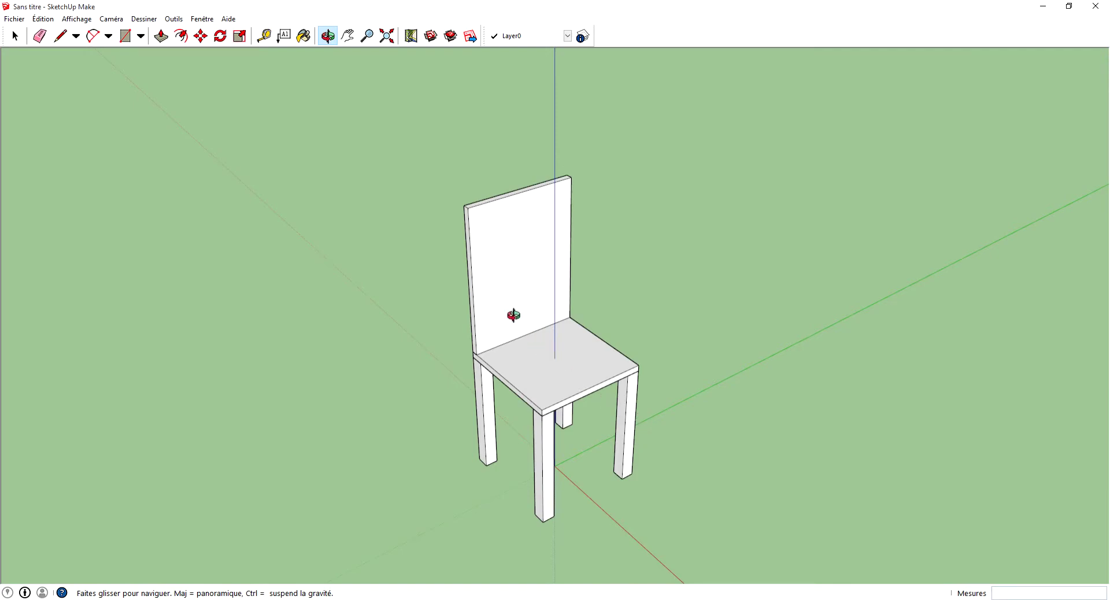
pyautogui.click(15, 36)
pyautogui.click(588, 252)
pyautogui.click(536, 240)
pyautogui.click(559, 385)
pyautogui.click(518, 283)
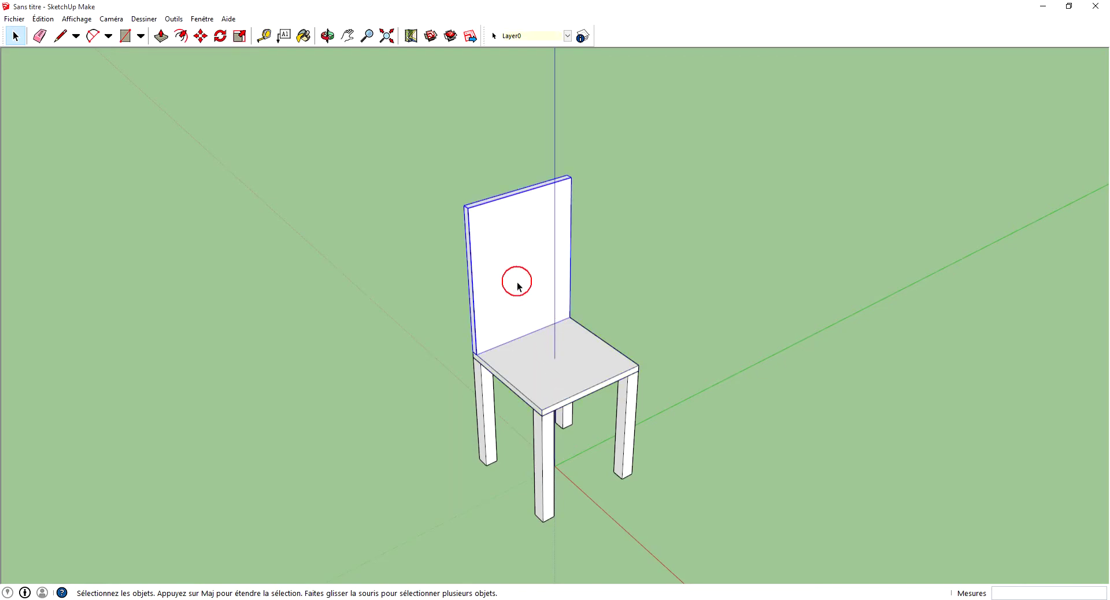
pyautogui.click(556, 398)
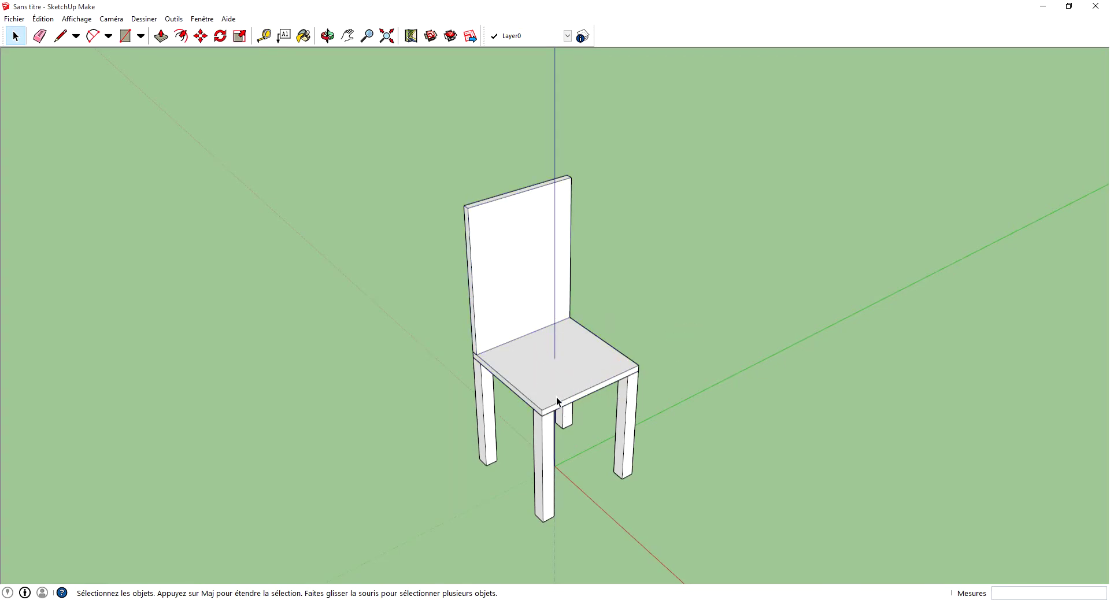
pyautogui.click(610, 441)
pyautogui.click(688, 467)
pyautogui.scroll(3, 480, 464)
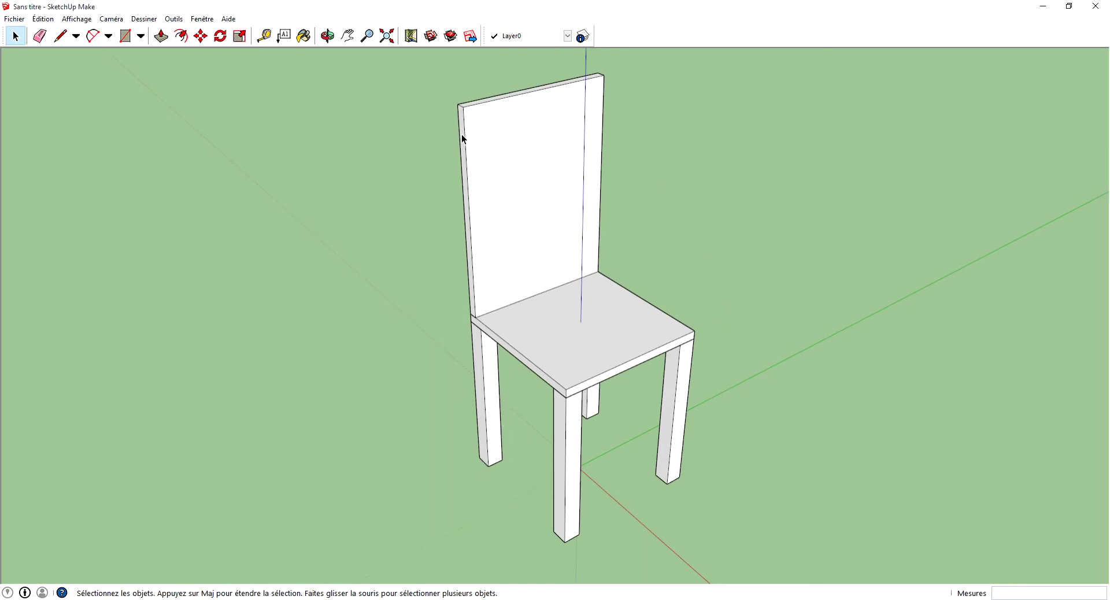
# Select the entire chair and its seat, backrest and legs individually to examine how the model is divided into components.
pyautogui.moveTo(638, 67); pyautogui.dragTo(272, 304)
pyautogui.moveTo(338, 535); pyautogui.dragTo(338, 536)
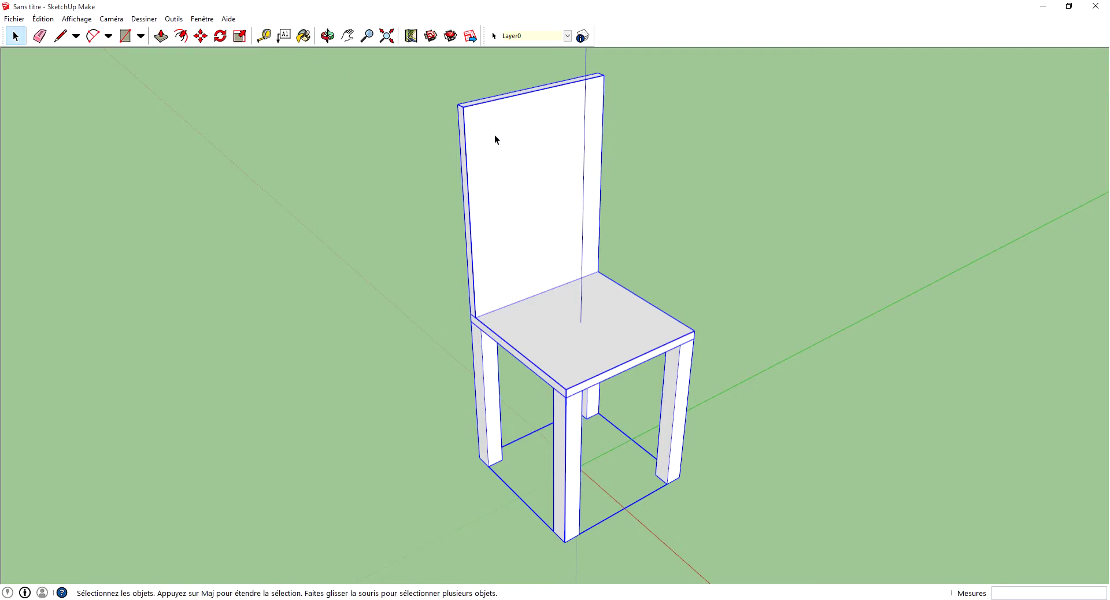
pyautogui.click(604, 351)
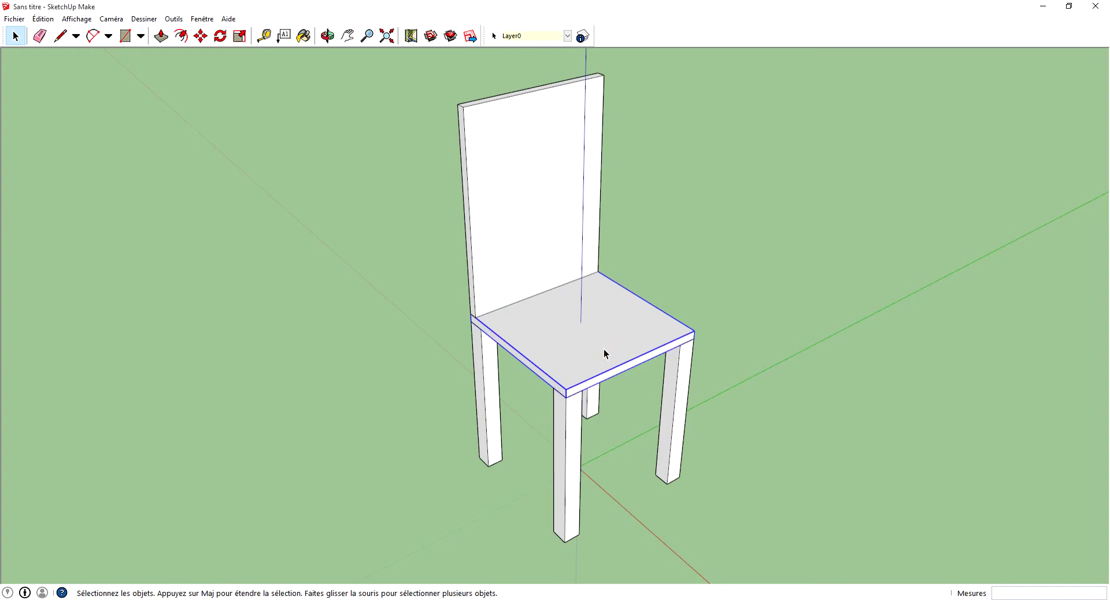
pyautogui.click(523, 224)
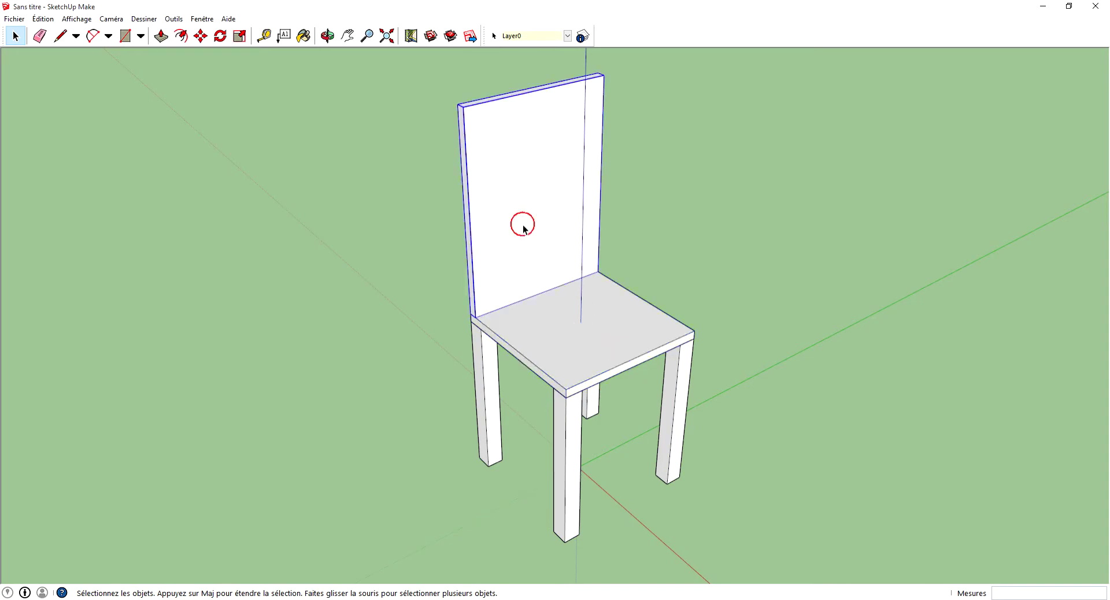
pyautogui.click(472, 383)
pyautogui.moveTo(787, 512); pyautogui.dragTo(306, 123)
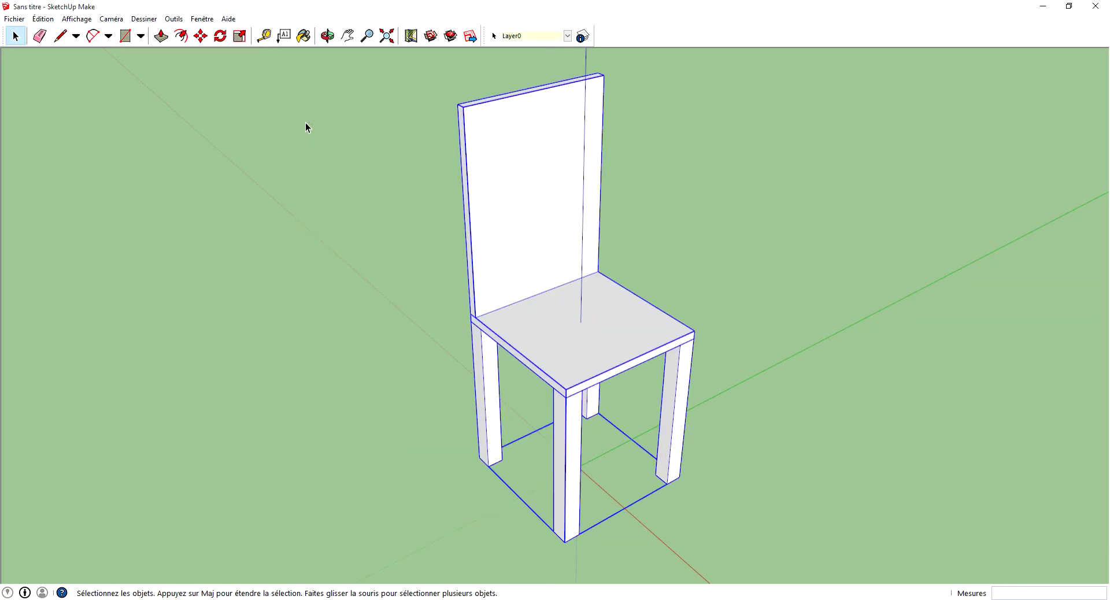
pyautogui.click(324, 175)
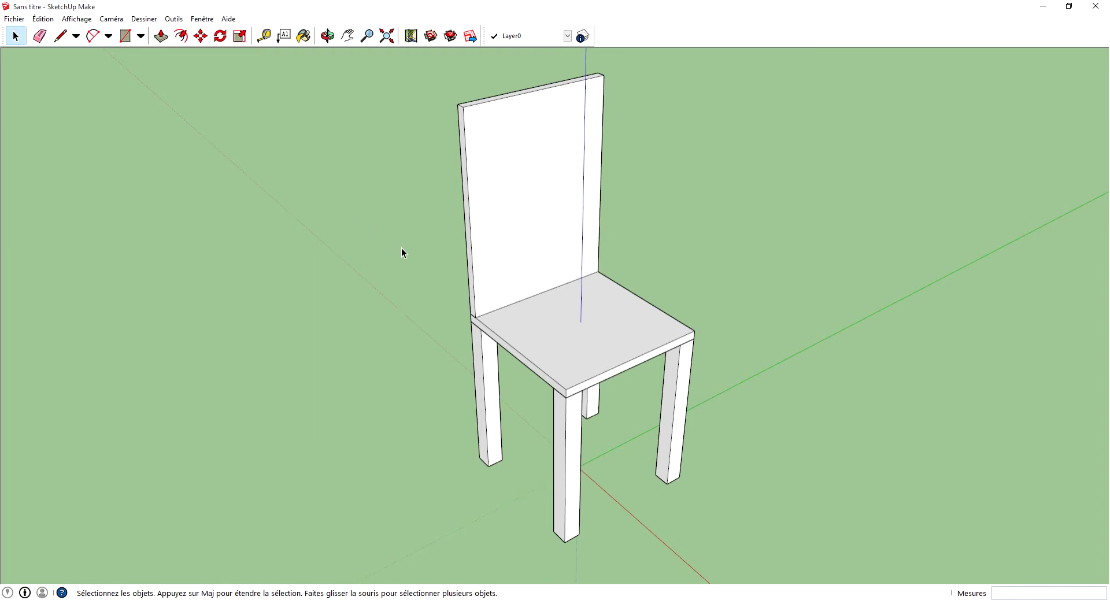
# Paint the backrest with the Bois_sol material from the Bois collection.
pyautogui.click(588, 243)
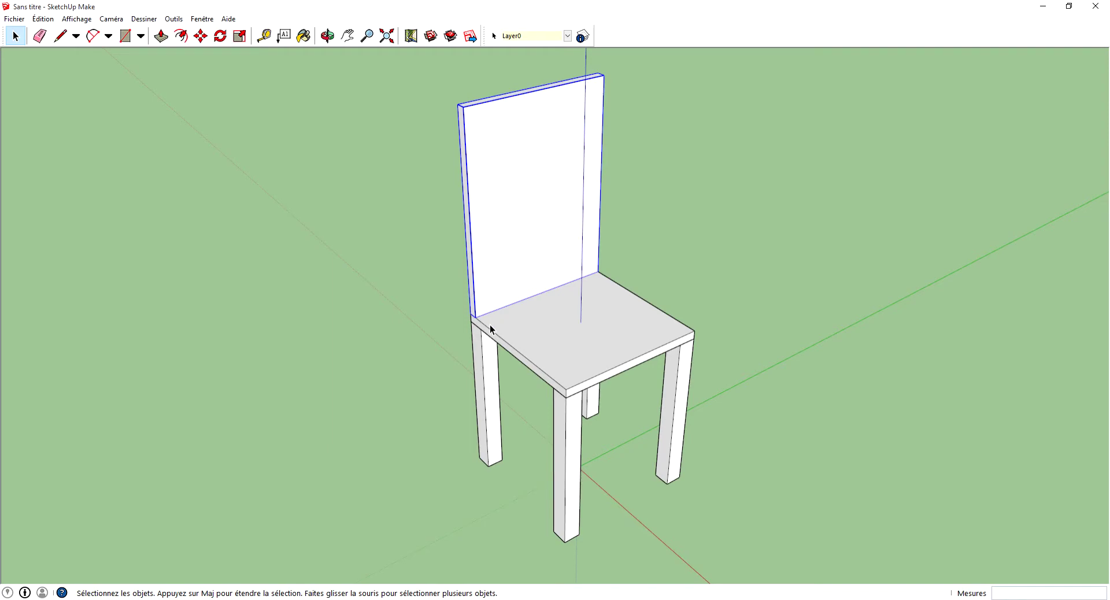
pyautogui.click(303, 36)
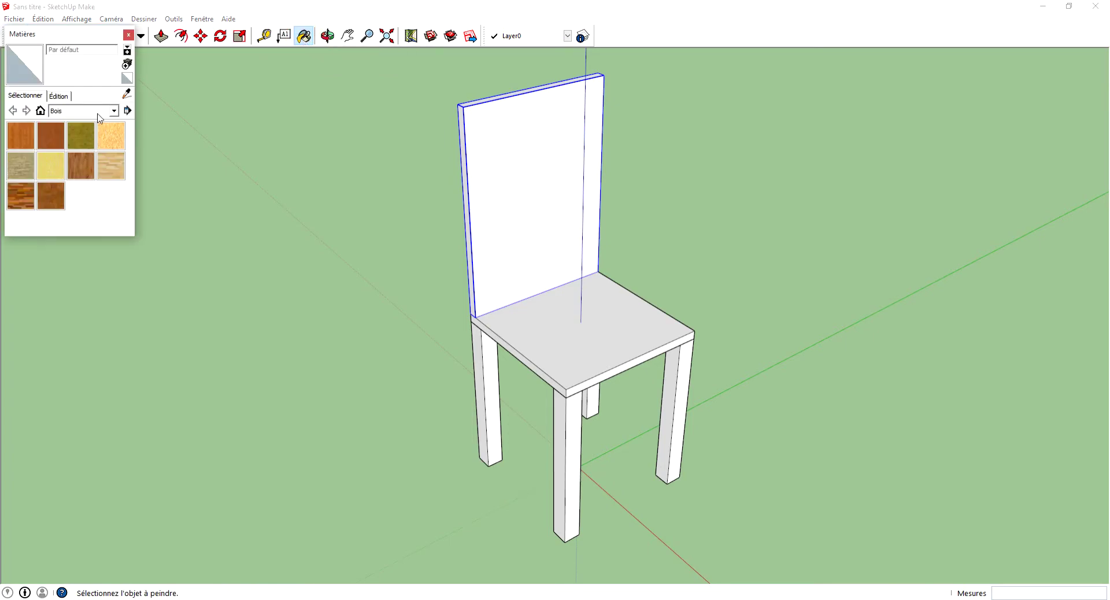
pyautogui.click(105, 110)
pyautogui.click(105, 123)
pyautogui.click(84, 169)
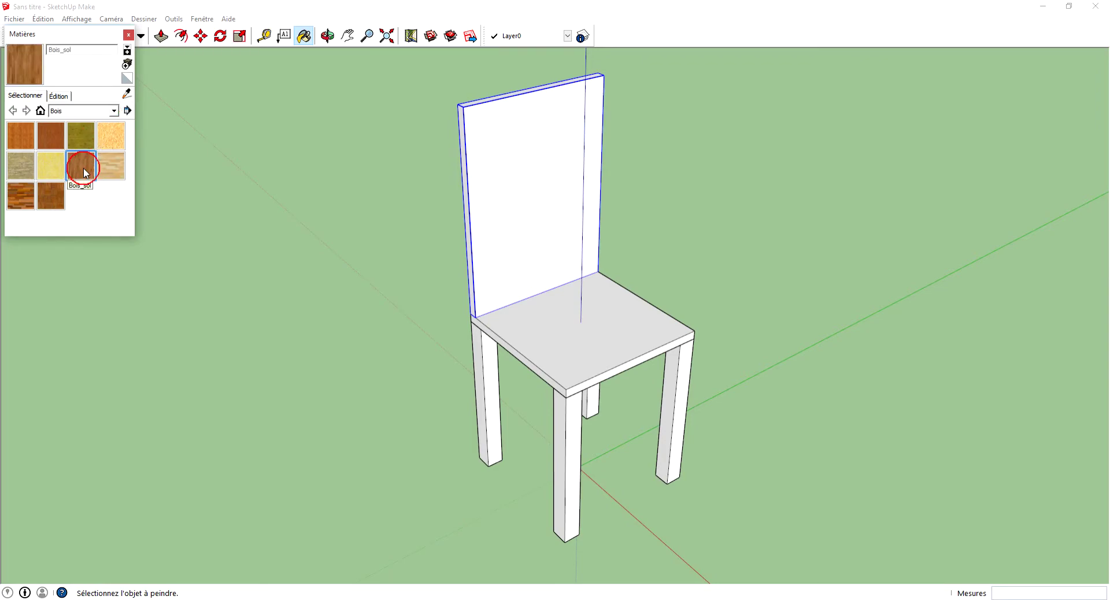
pyautogui.click(551, 211)
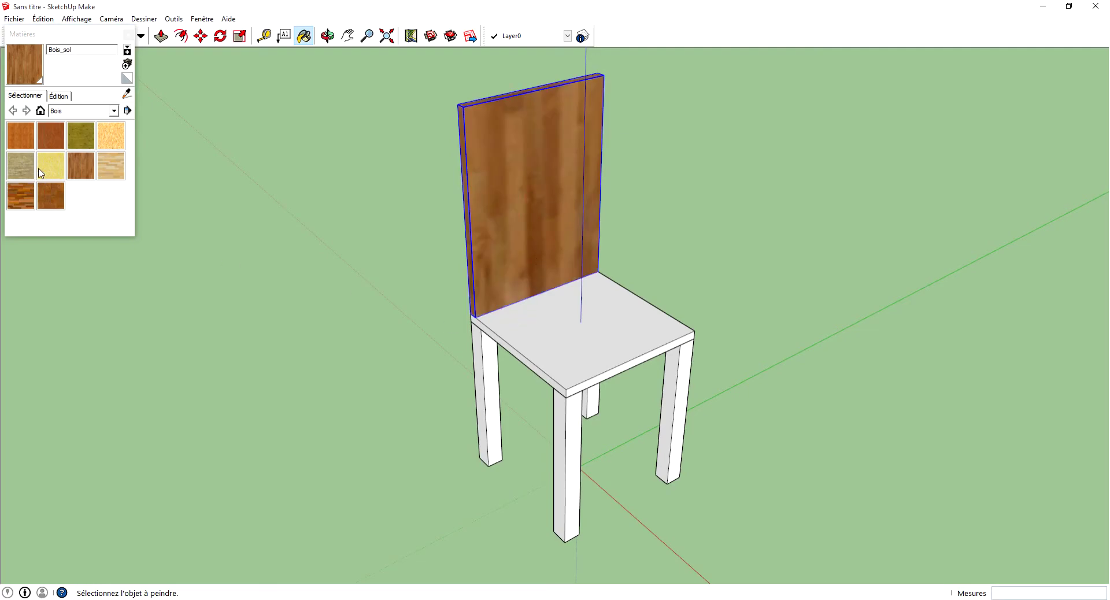
# Paint the backrest and the legs with the light wood material Bois_sol_clair.
pyautogui.click(51, 136)
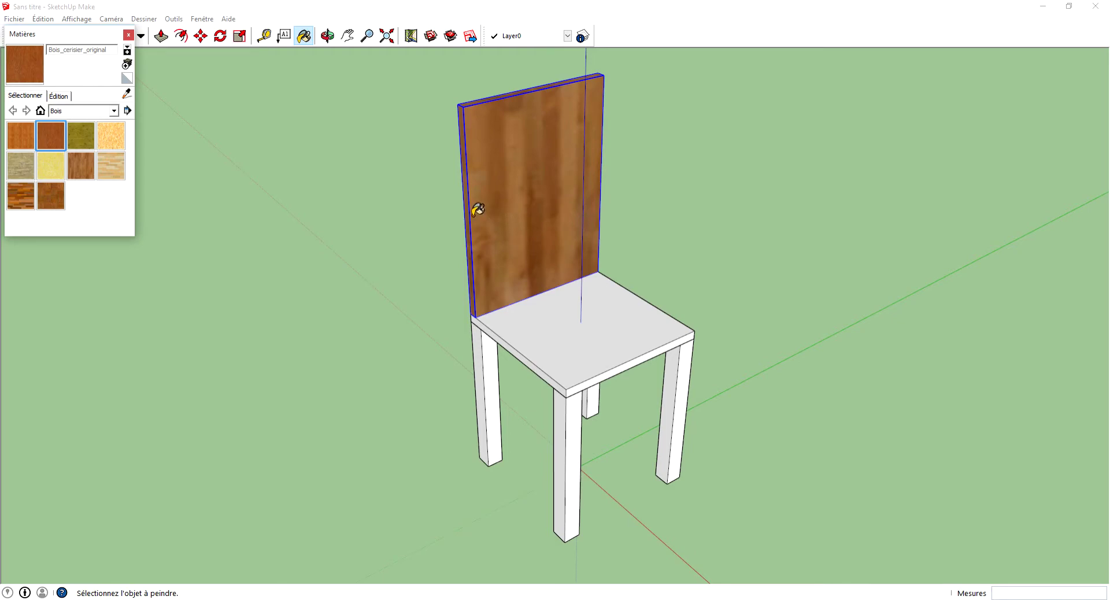
pyautogui.click(105, 173)
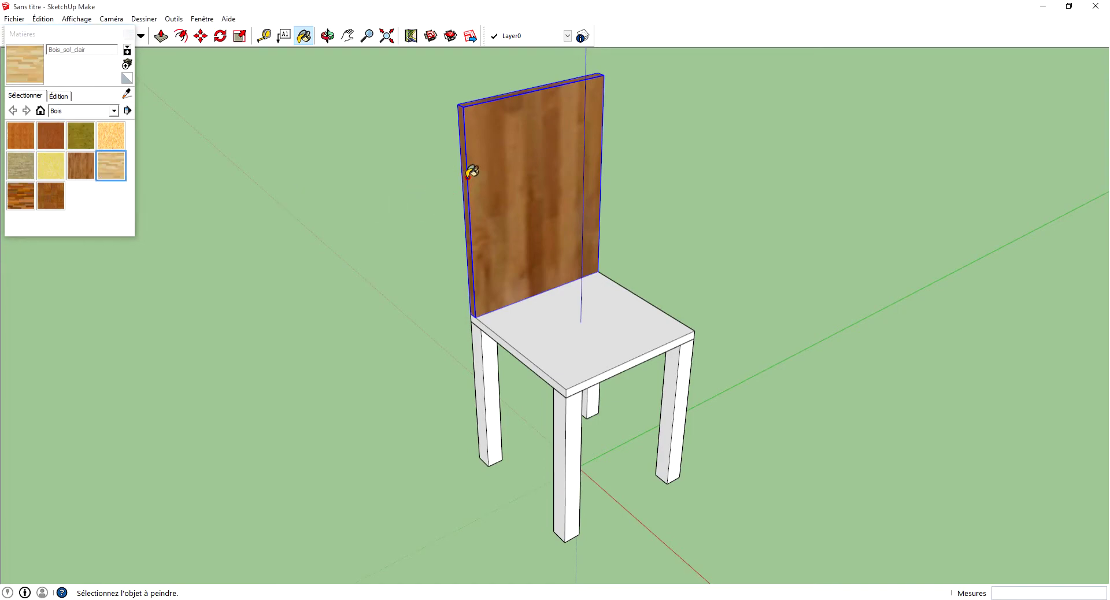
pyautogui.click(470, 174)
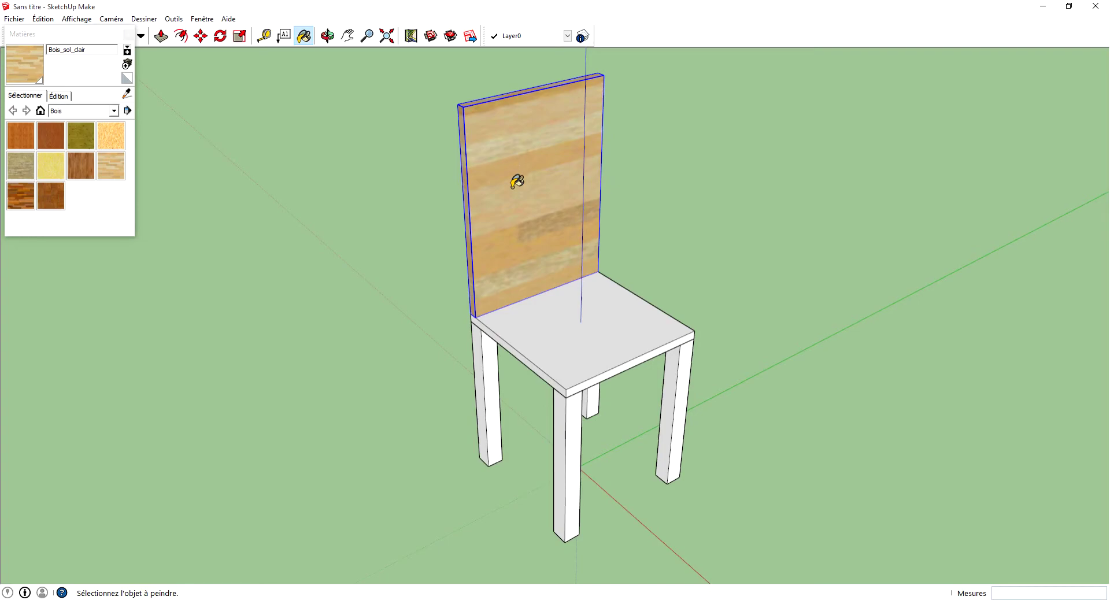
pyautogui.click(495, 384)
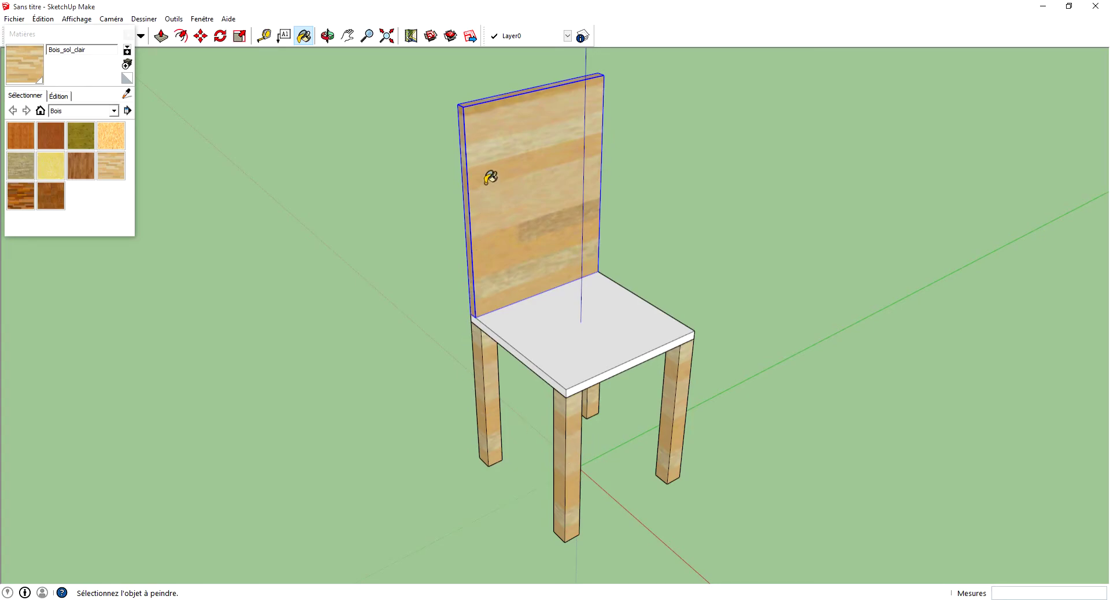
# Move the materials window clear of the tools and paint the seat with the Bois_planche_liège material.
pyautogui.click(57, 169)
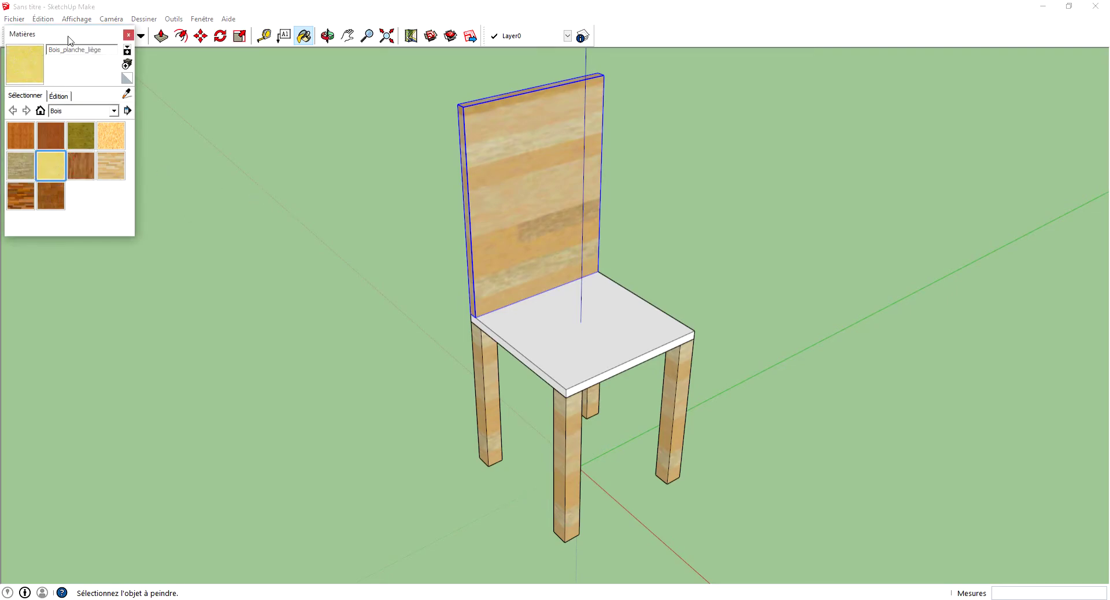
pyautogui.moveTo(69, 34); pyautogui.dragTo(68, 84)
pyautogui.click(15, 36)
pyautogui.click(220, 140)
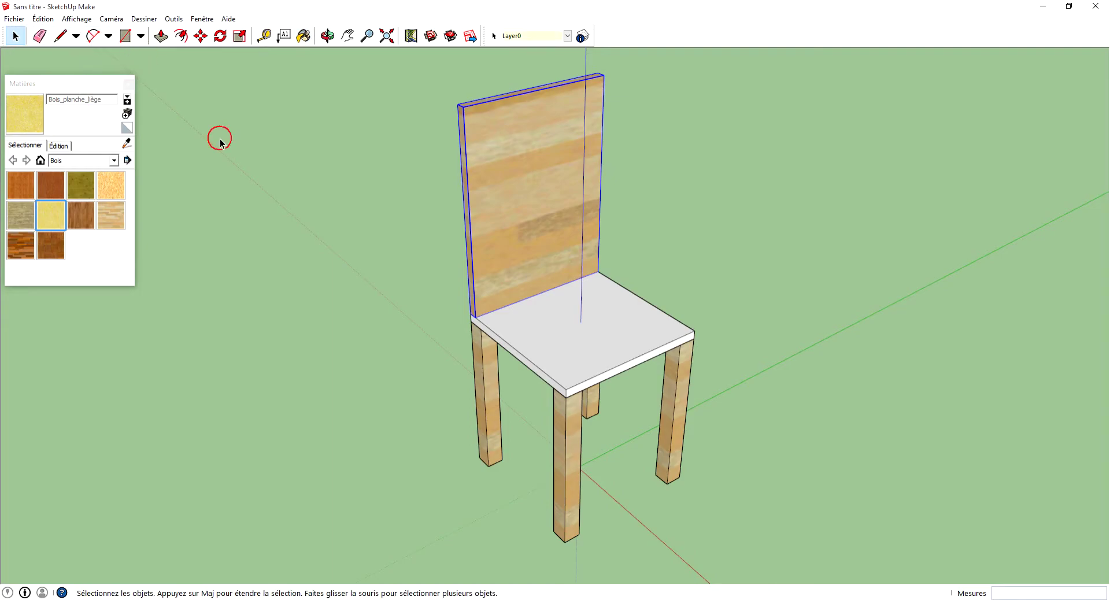
pyautogui.click(51, 216)
pyautogui.click(578, 330)
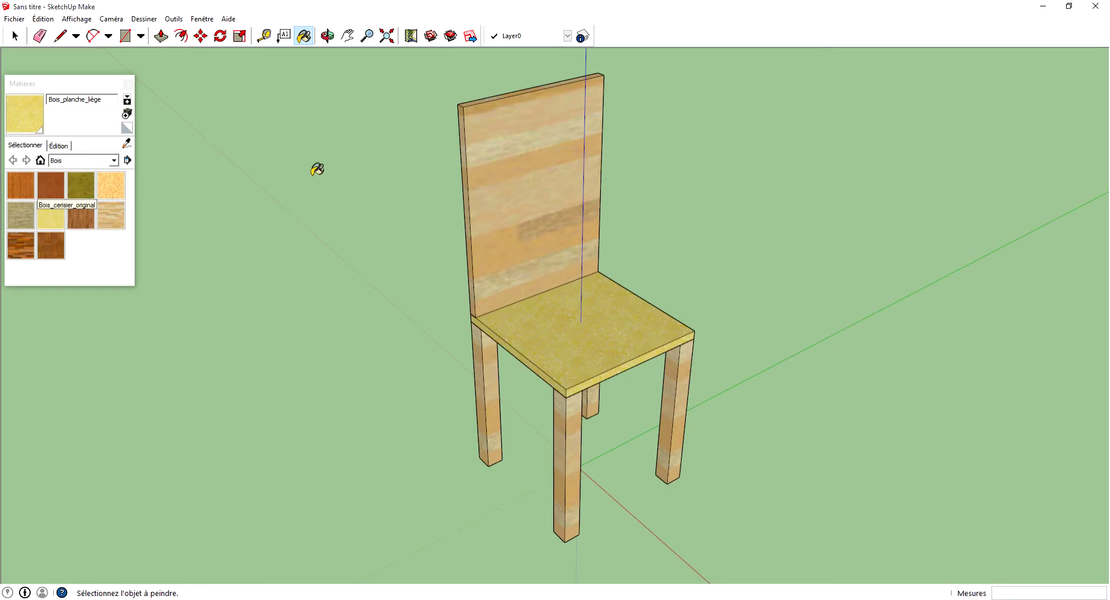
# Save the chair model to the desktop as Test chaise and close the materials window.
pyautogui.click(14, 19)
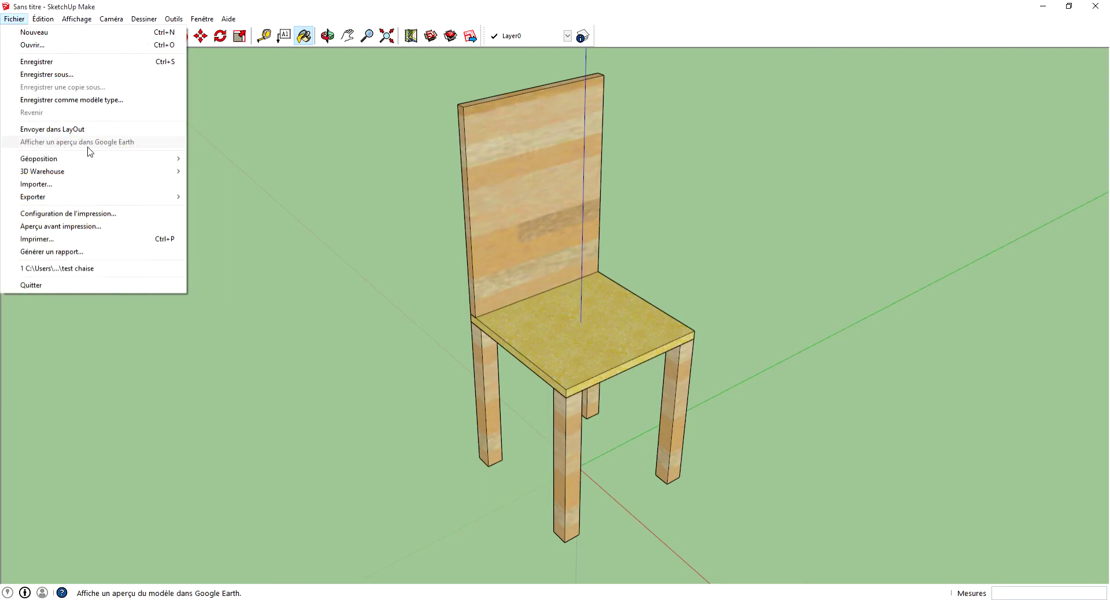
pyautogui.click(81, 74)
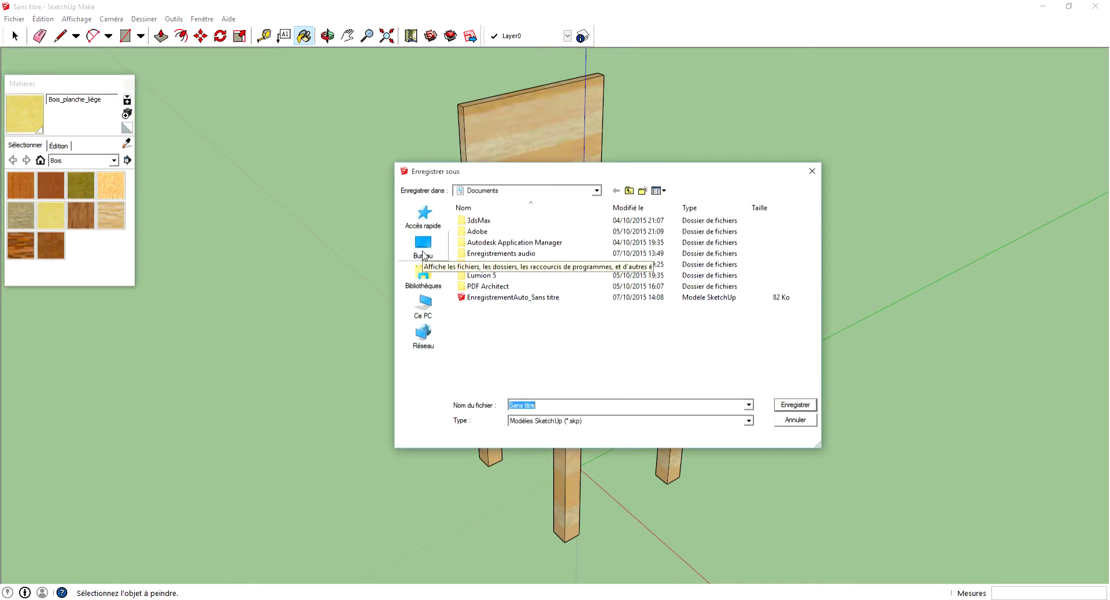
pyautogui.click(424, 249)
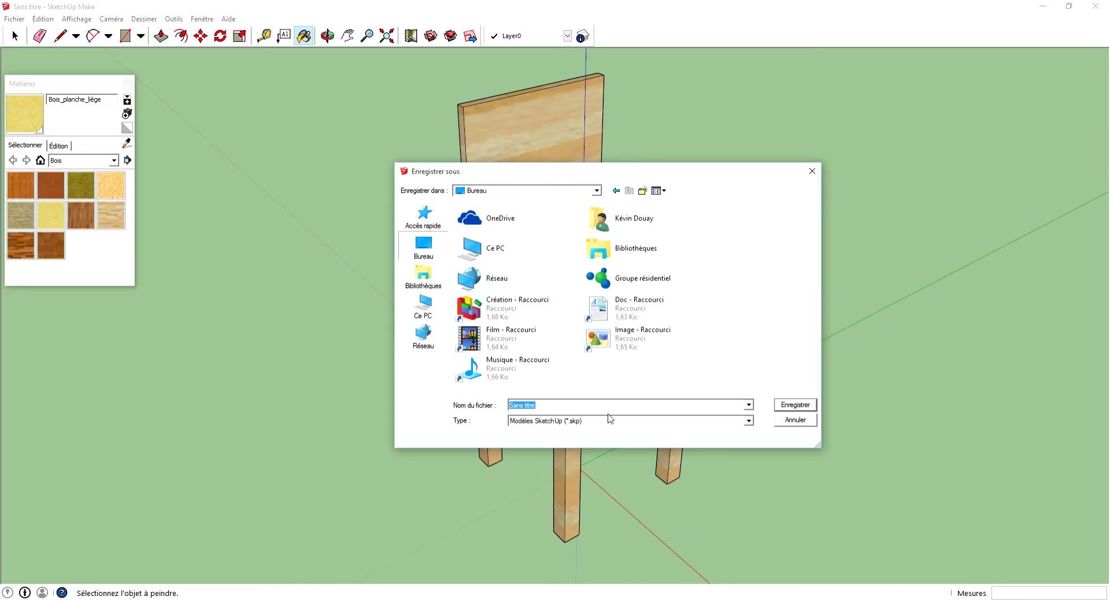
pyautogui.write('Test chaise')
pyautogui.click(796, 405)
pyautogui.scroll(-2, 432, 526)
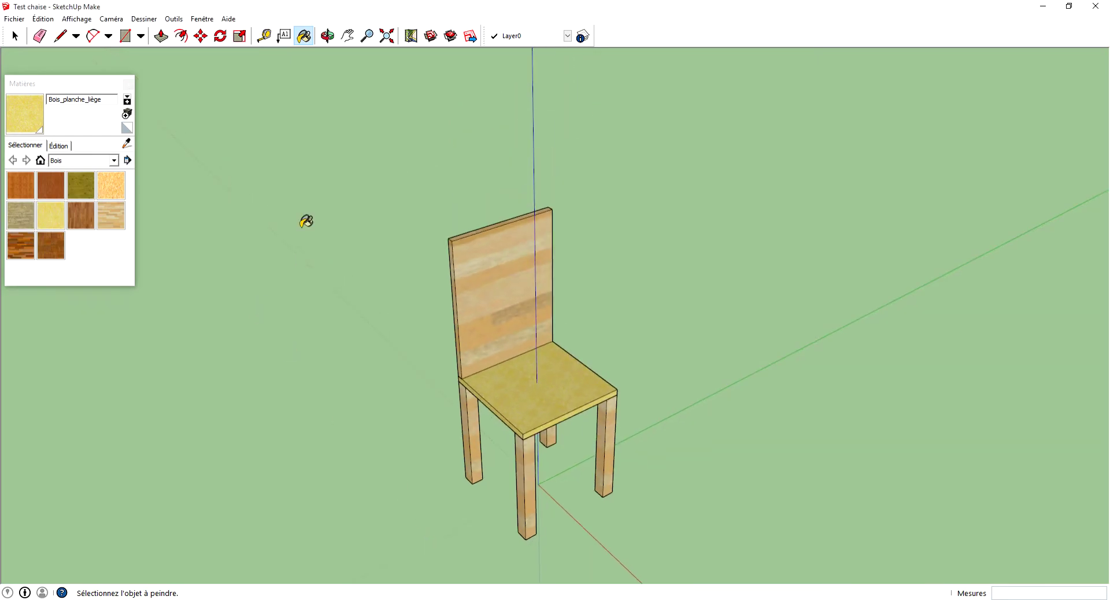
pyautogui.scroll(-1, 341, 137)
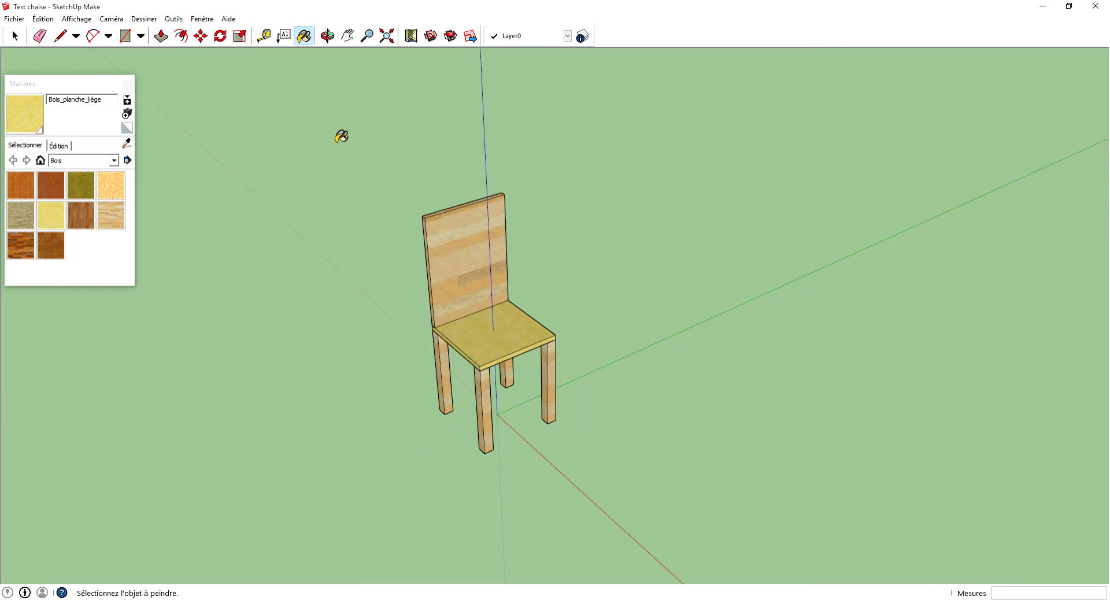
pyautogui.click(128, 86)
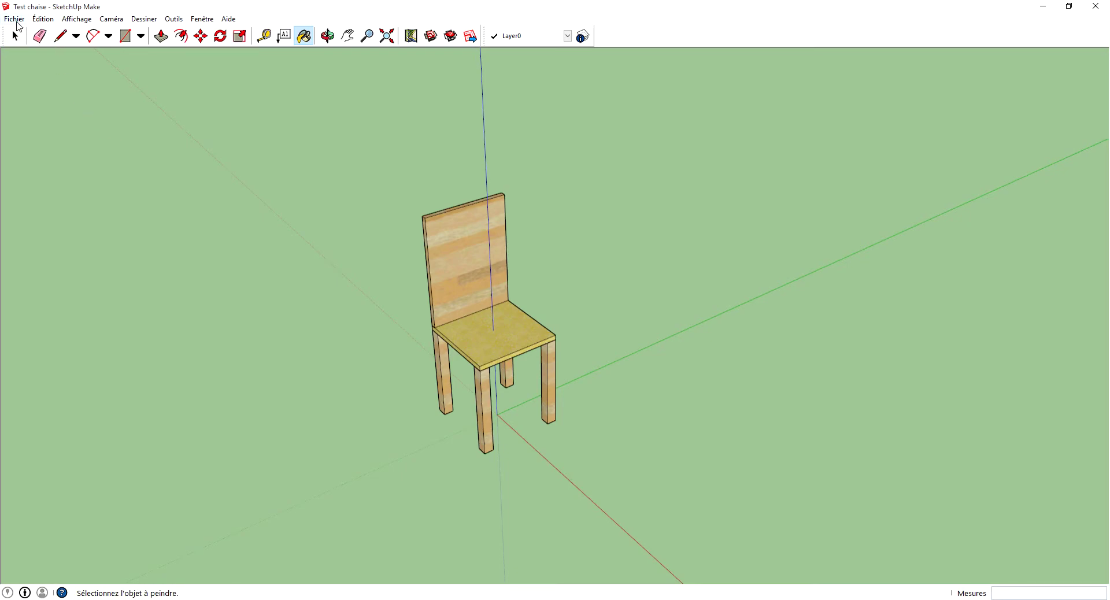
# Set up a 3D model export of Test chaise to the desktop in COLLADA (*.dae) format.
pyautogui.click(16, 21)
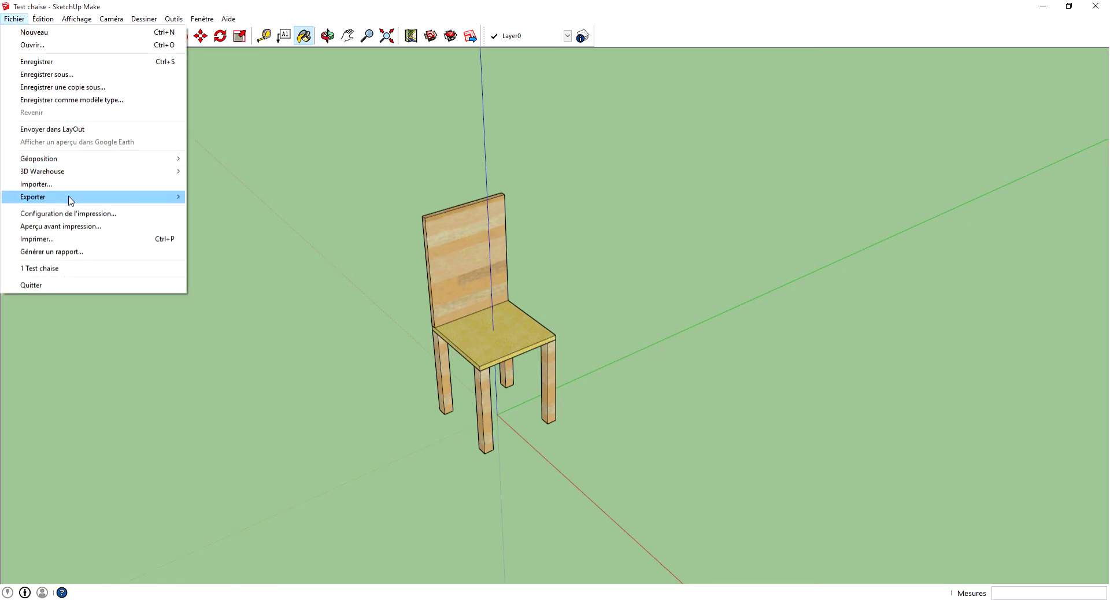
pyautogui.moveTo(70, 200)
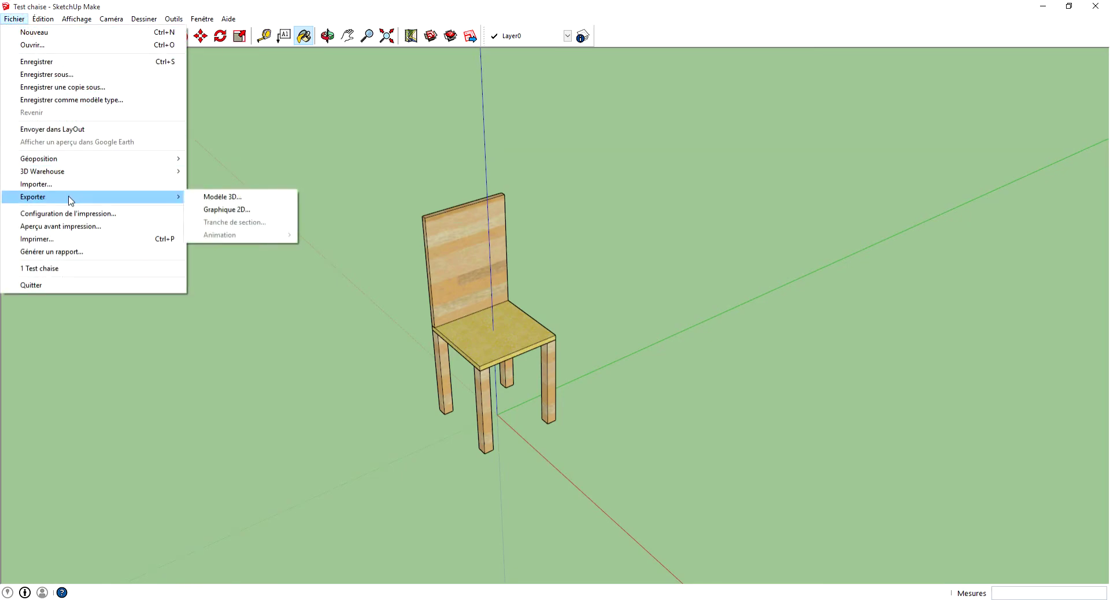
pyautogui.click(222, 198)
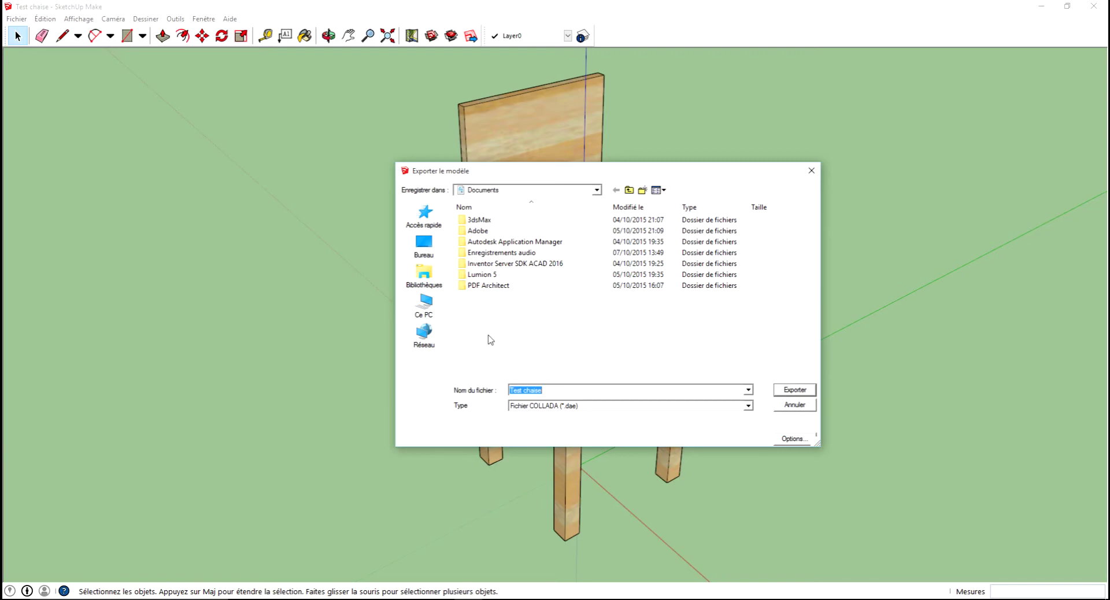
pyautogui.click(433, 256)
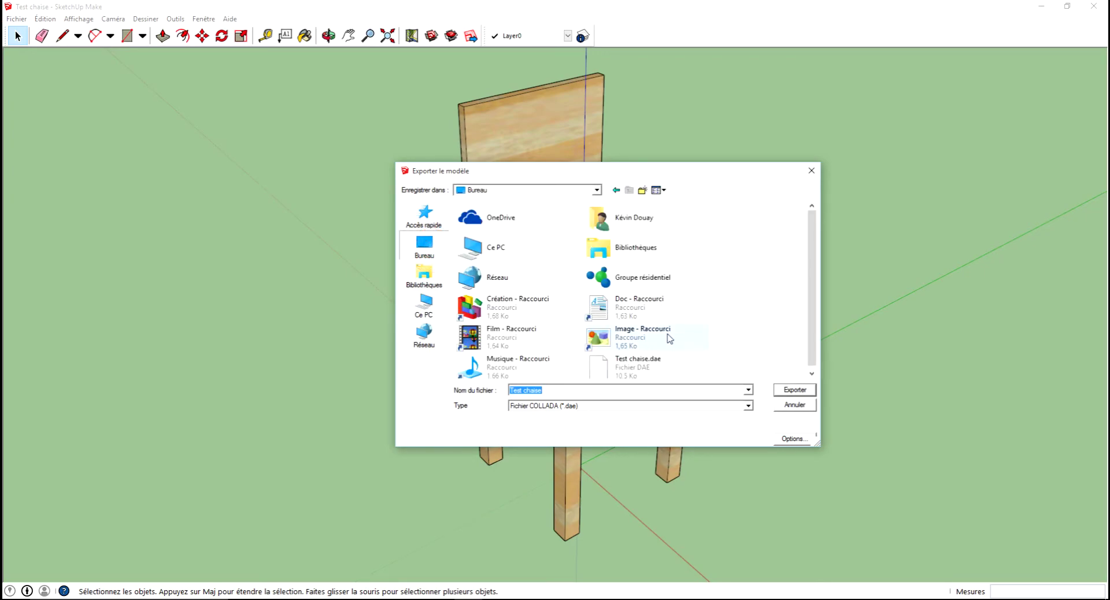
pyautogui.scroll(-1, 654, 327)
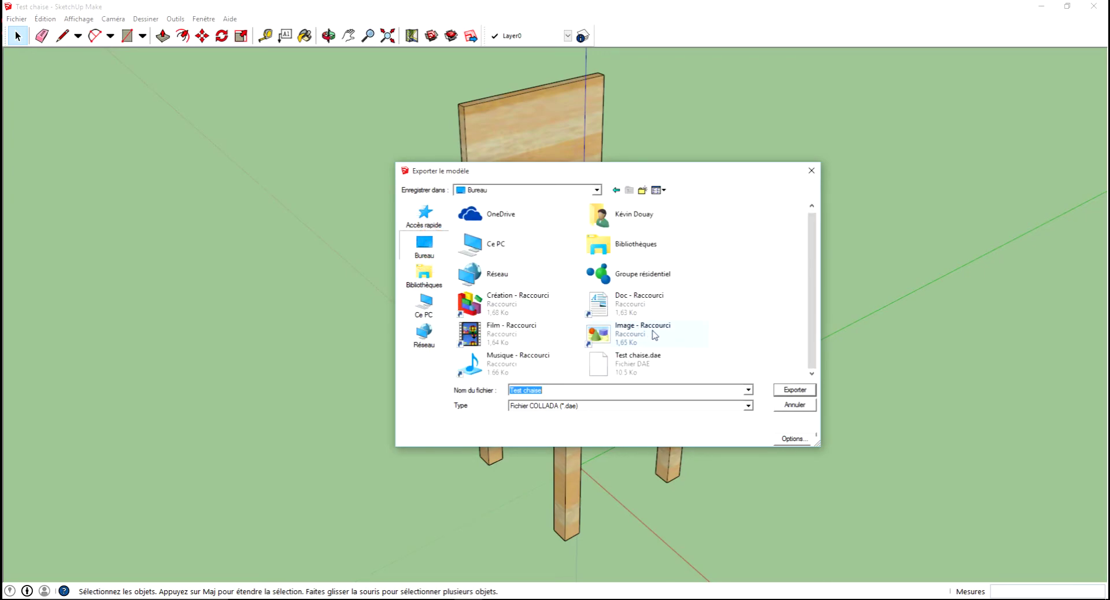
pyautogui.click(555, 392)
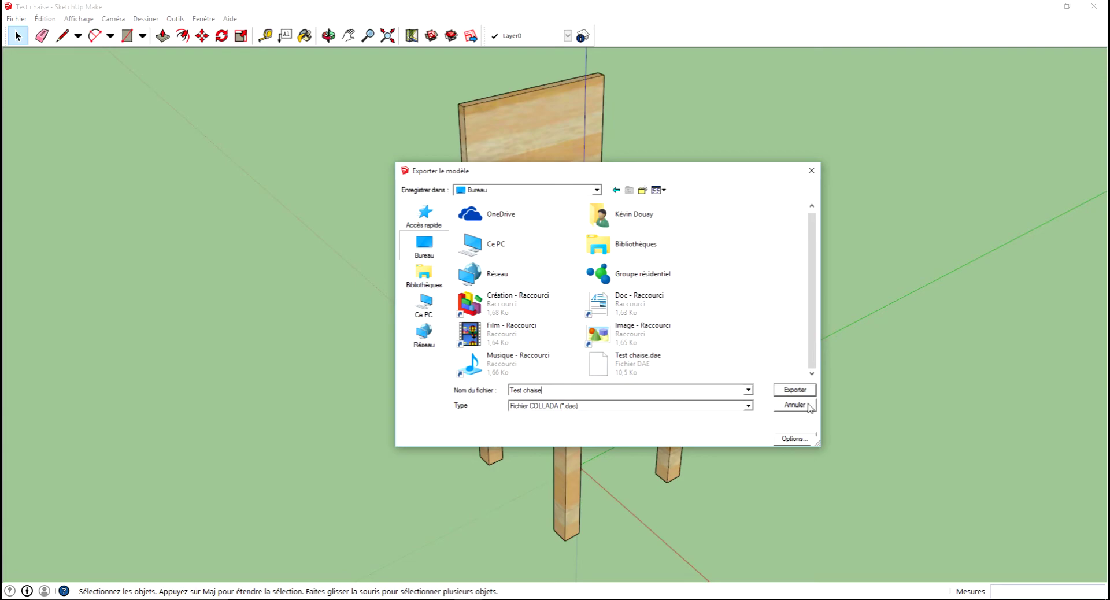
pyautogui.click(749, 407)
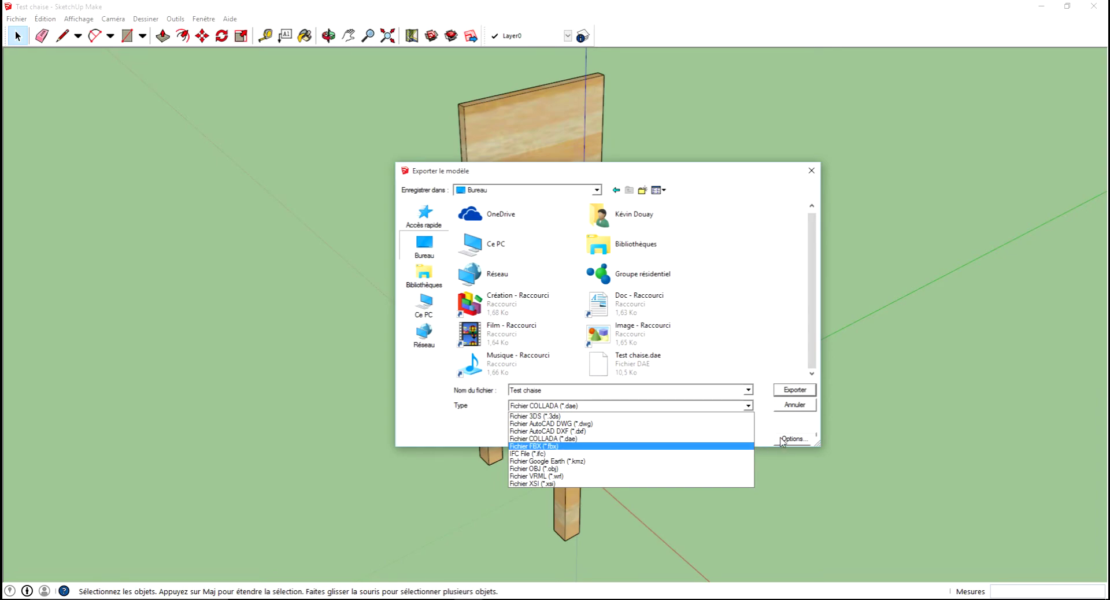
pyautogui.click(650, 441)
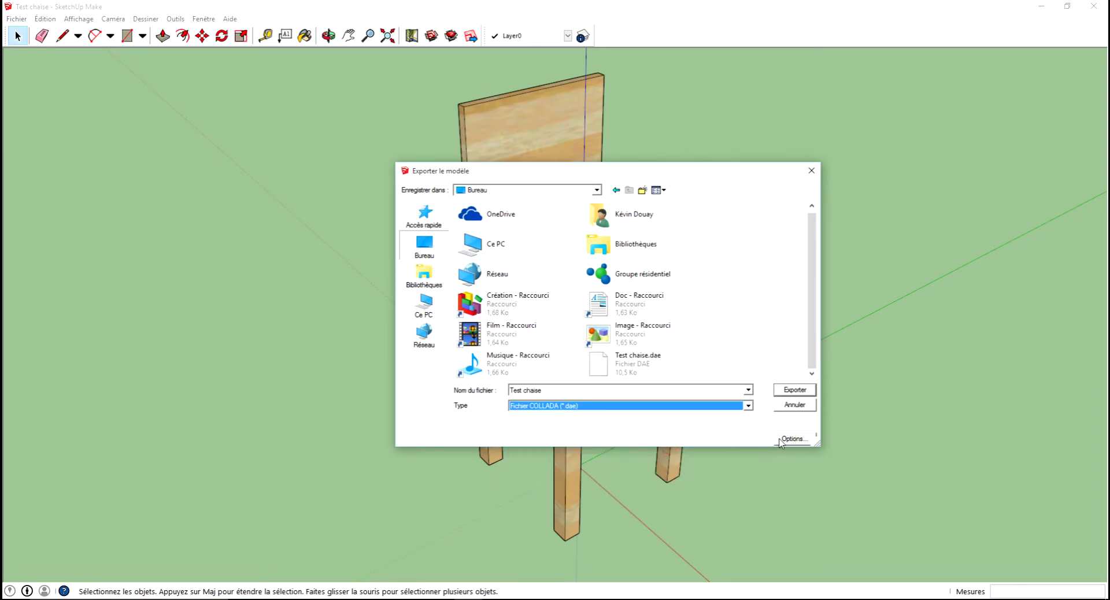
# Enable texture map export in the DAE options and export the chair model.
pyautogui.click(792, 439)
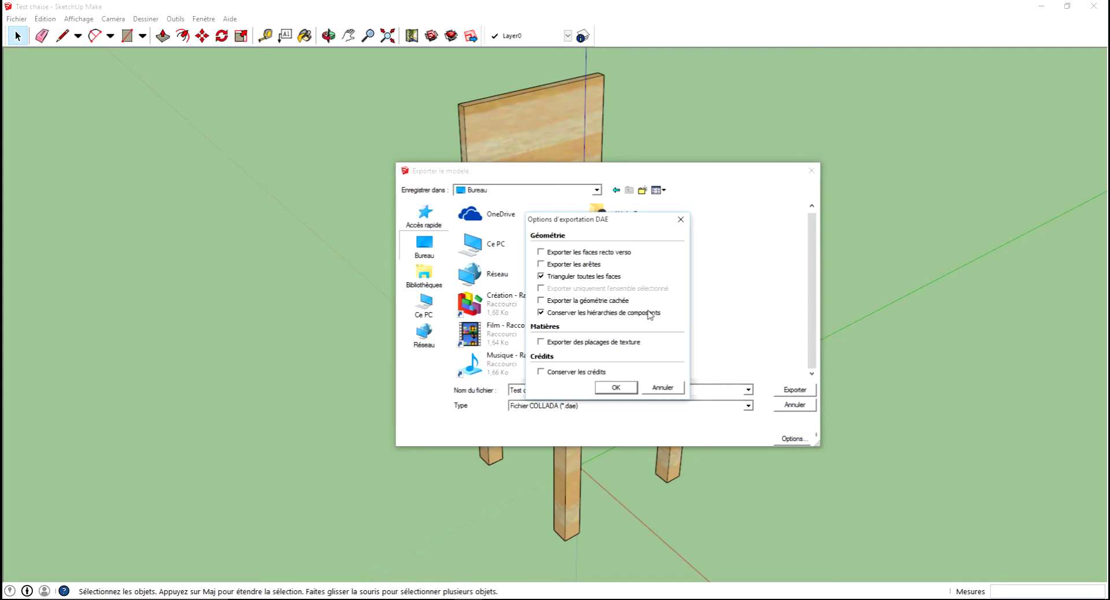
pyautogui.click(541, 342)
pyautogui.click(616, 388)
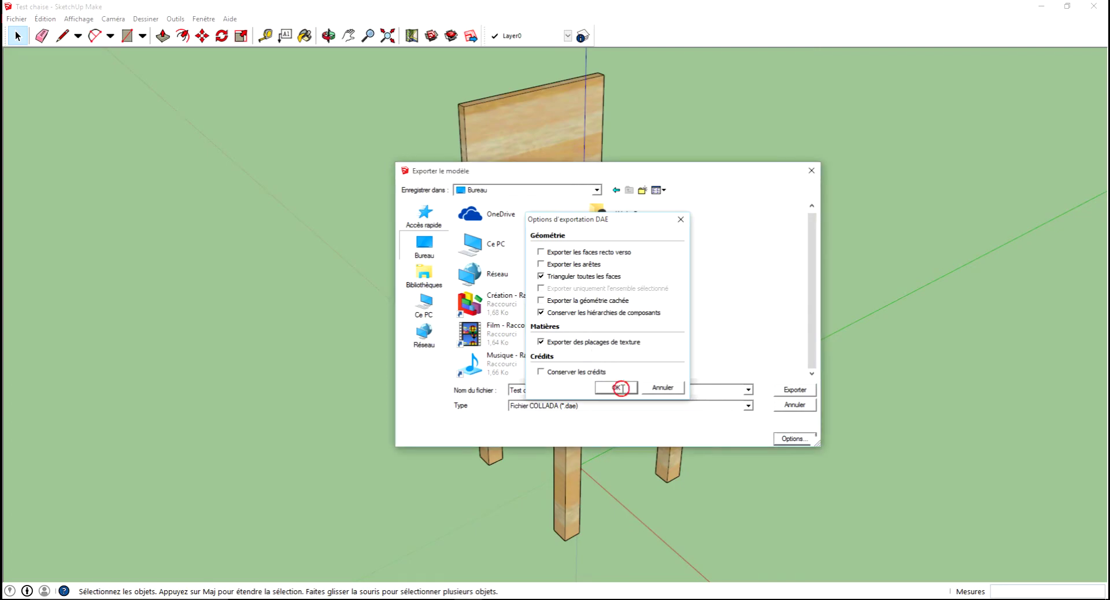
pyautogui.click(792, 392)
pyautogui.click(593, 308)
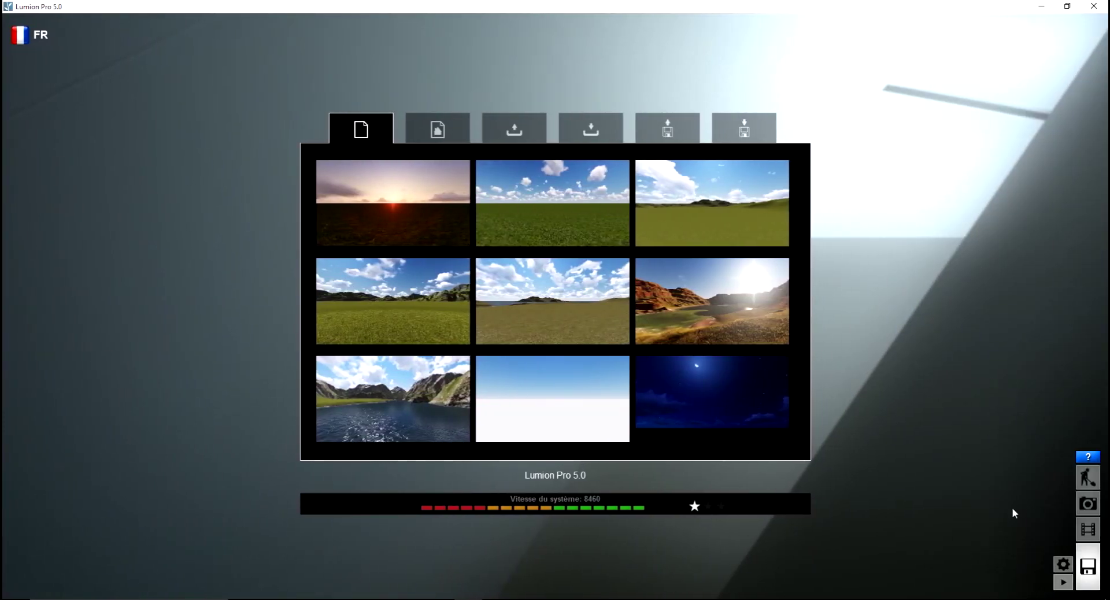
# In Lumion, set the units to metric and open the red canyon lake scene, facing its grassy shore.
pyautogui.click(1063, 565)
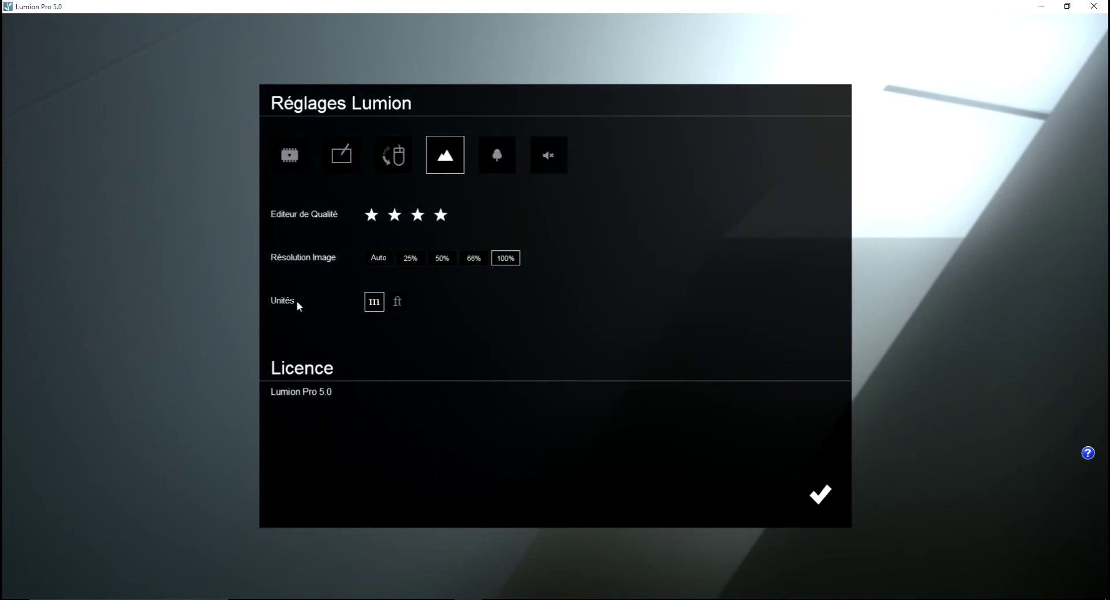
pyautogui.click(373, 302)
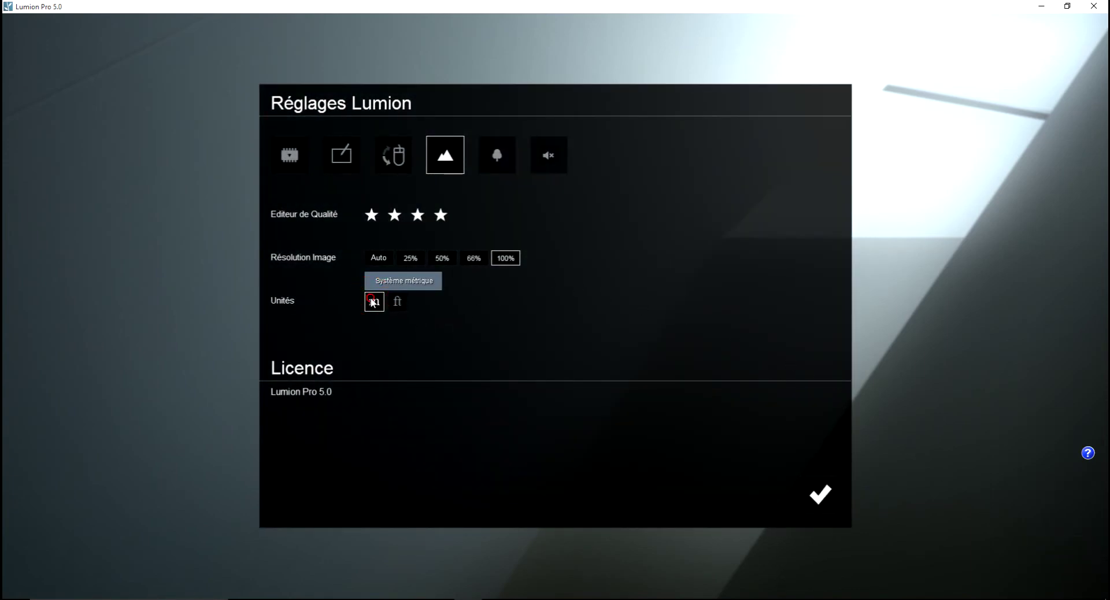
pyautogui.click(820, 495)
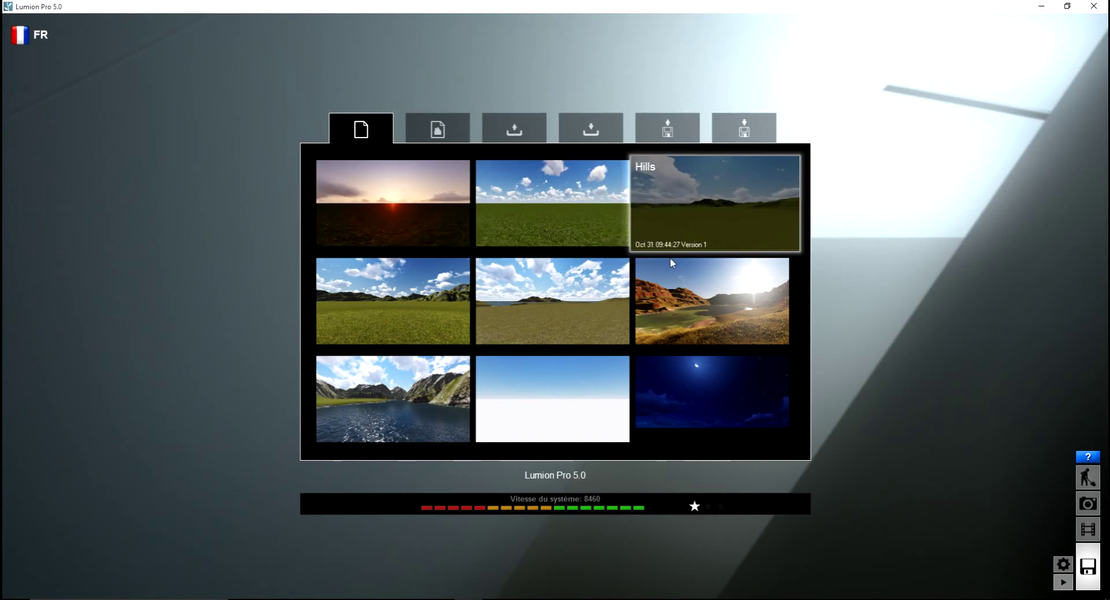
pyautogui.click(715, 326)
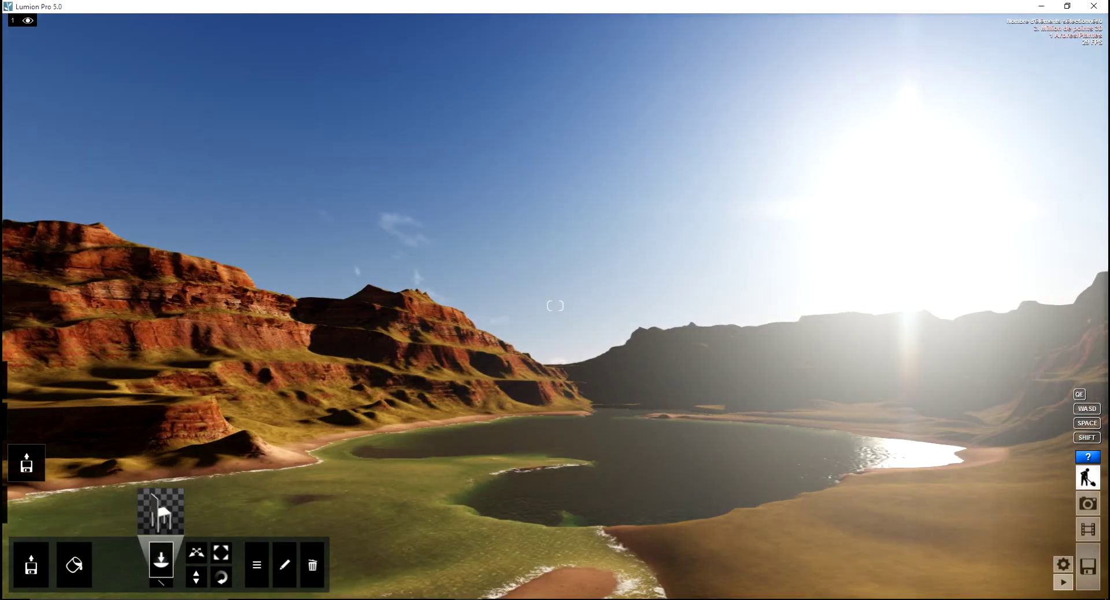
pyautogui.moveTo(555, 306); pyautogui.dragTo(22, 573, button='right')
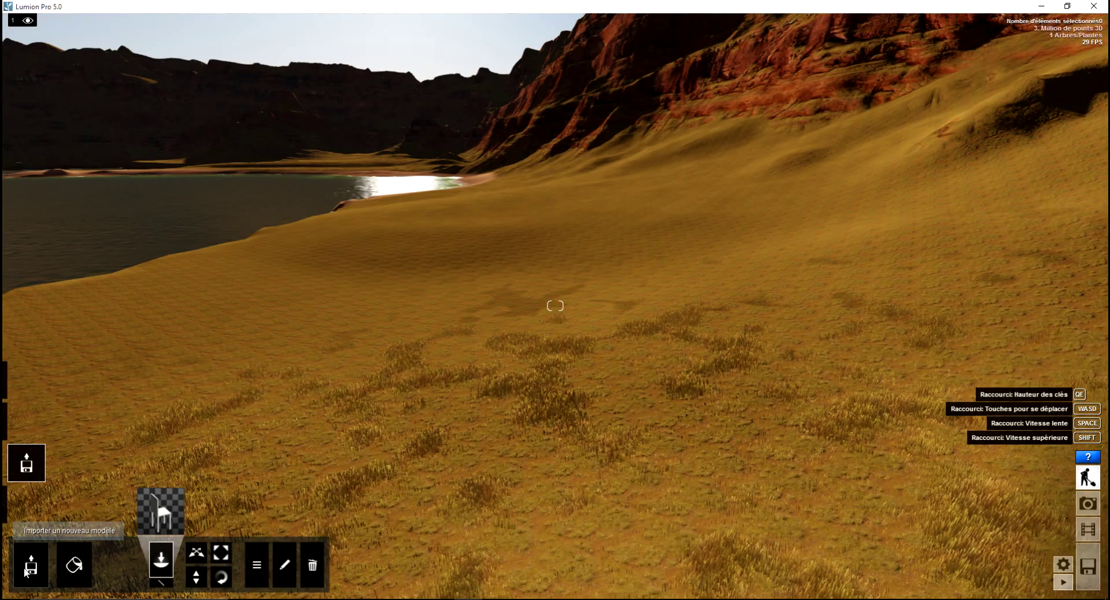
# Import Test chaise.dae from the desktop as a new model named Test chaise, without animations.
pyautogui.click(27, 570)
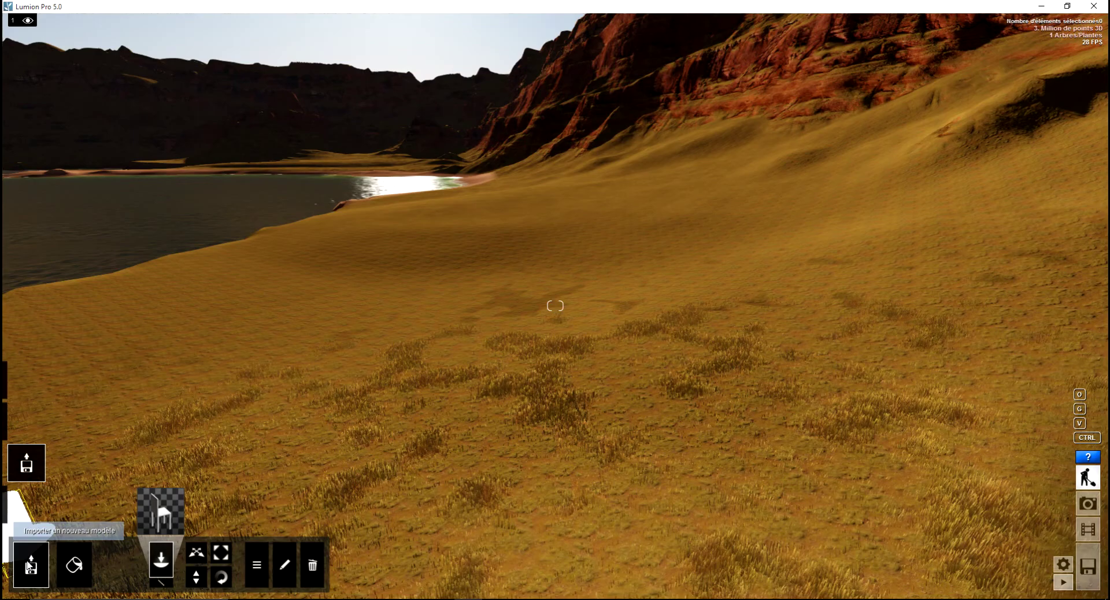
pyautogui.click(30, 567)
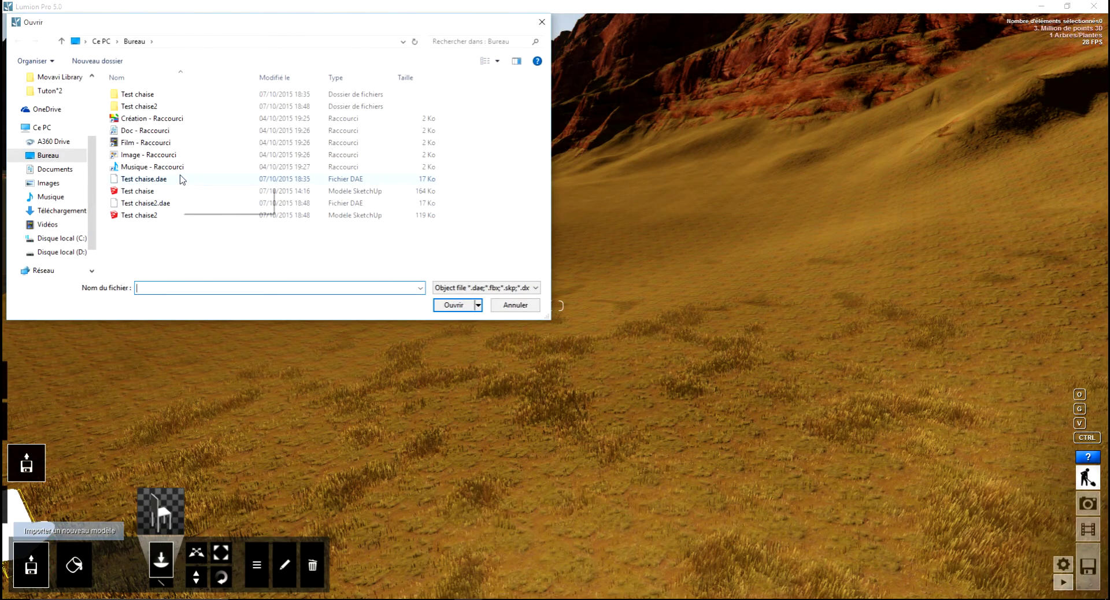
pyautogui.click(181, 183)
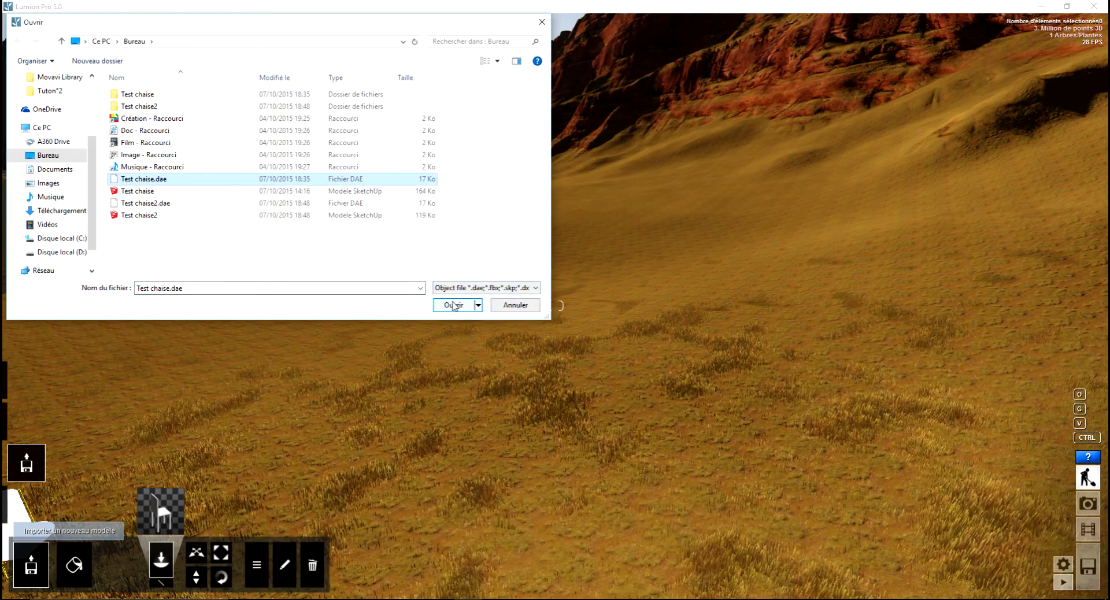
pyautogui.click(455, 305)
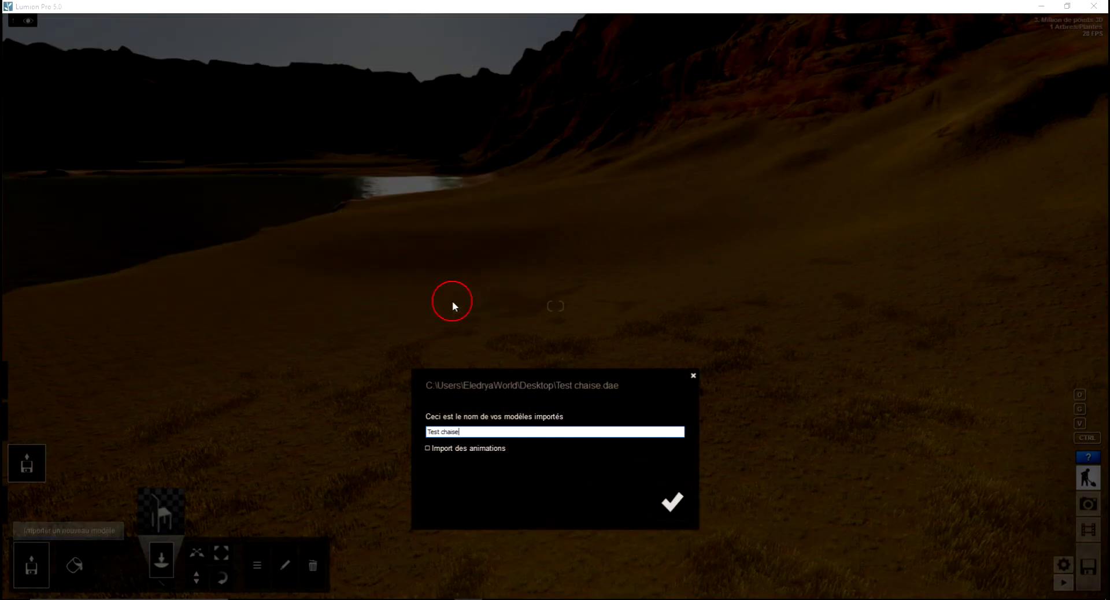
pyautogui.click(670, 507)
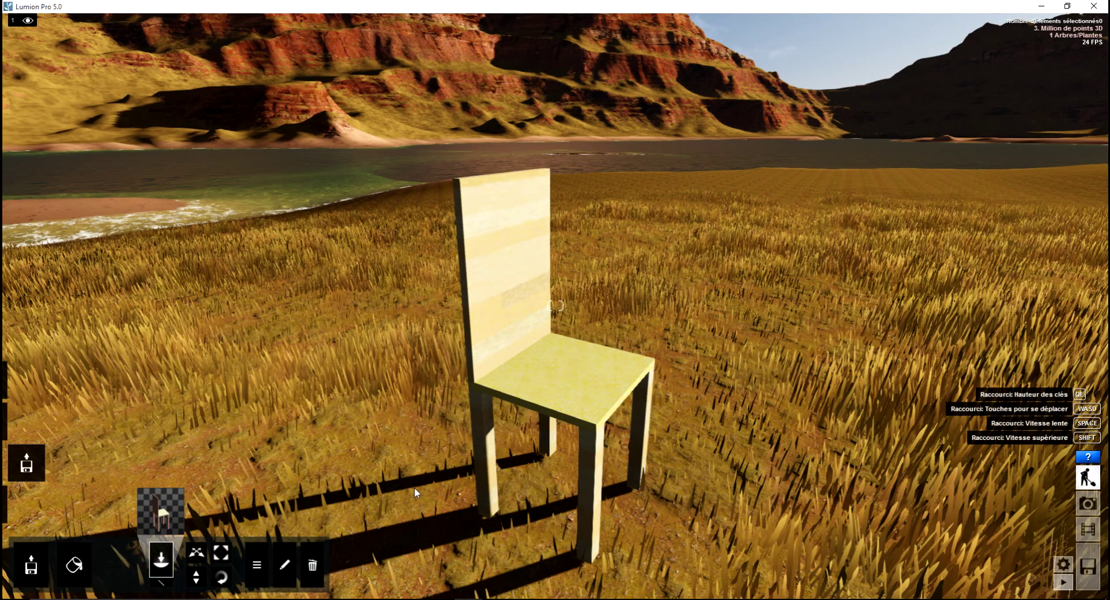
# Rotate the imported Test chaise model toward the camera and shift it slightly on the grass.
pyautogui.click(222, 577)
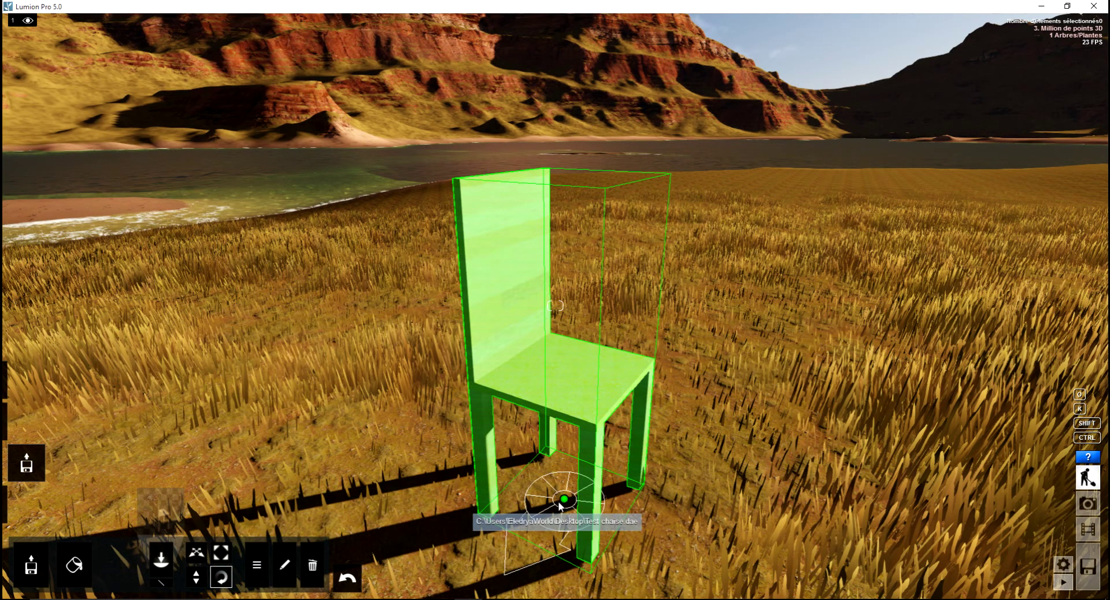
pyautogui.moveTo(560, 506)
pyautogui.mouseDown()
pyautogui.moveTo(501, 518)
pyautogui.moveTo(429, 477)
pyautogui.moveTo(410, 382)
pyautogui.moveTo(597, 290)
pyautogui.moveTo(783, 317)
pyautogui.moveTo(876, 490)
pyautogui.moveTo(521, 578)
pyautogui.moveTo(468, 550)
pyautogui.moveTo(439, 509)
pyautogui.moveTo(563, 498)
pyautogui.mouseUp()
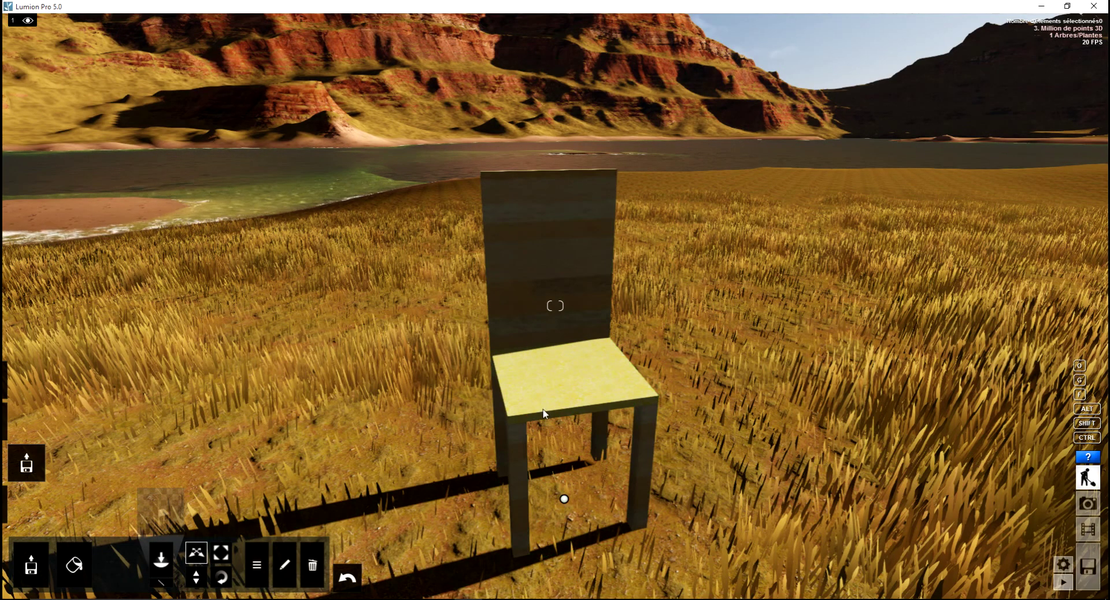
pyautogui.moveTo(482, 366); pyautogui.dragTo(565, 503)
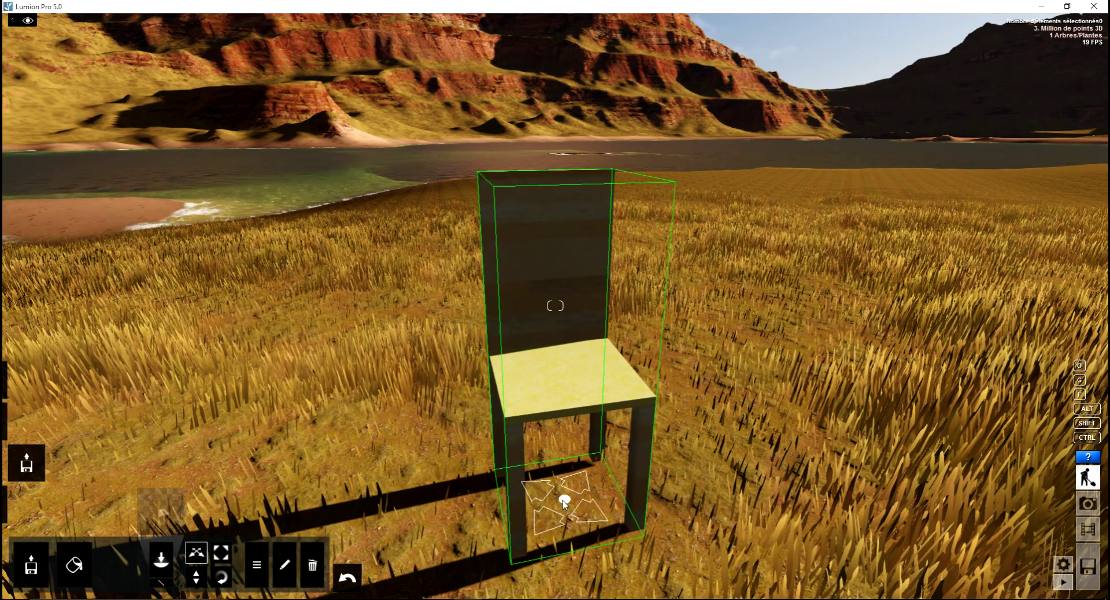
# Import Test chaise2.dae from the desktop as a new model named Test chaise2, without animations.
pyautogui.click(34, 566)
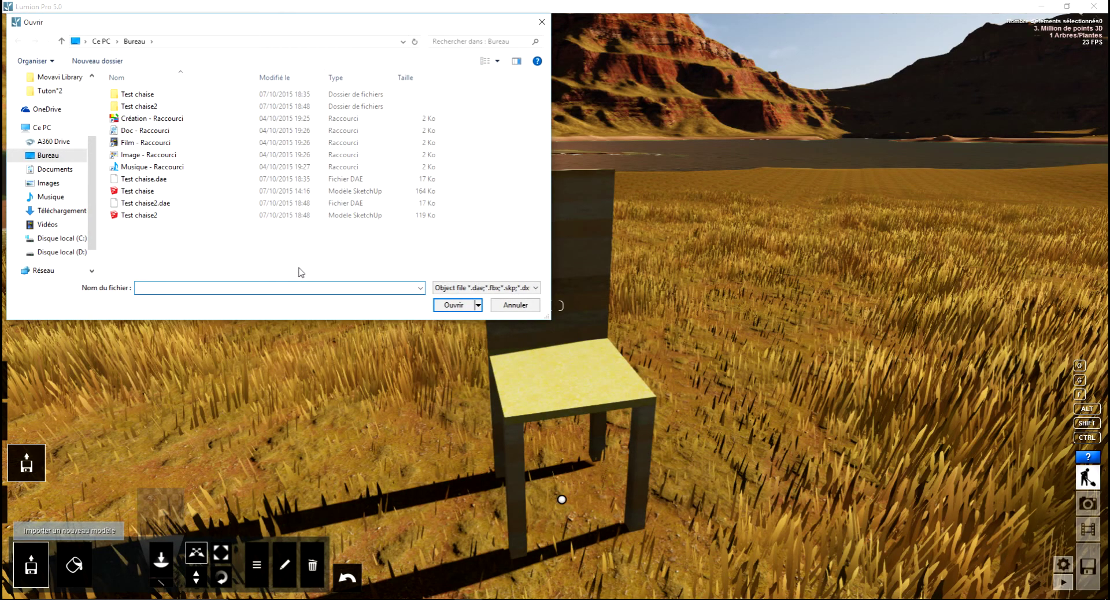
pyautogui.click(132, 216)
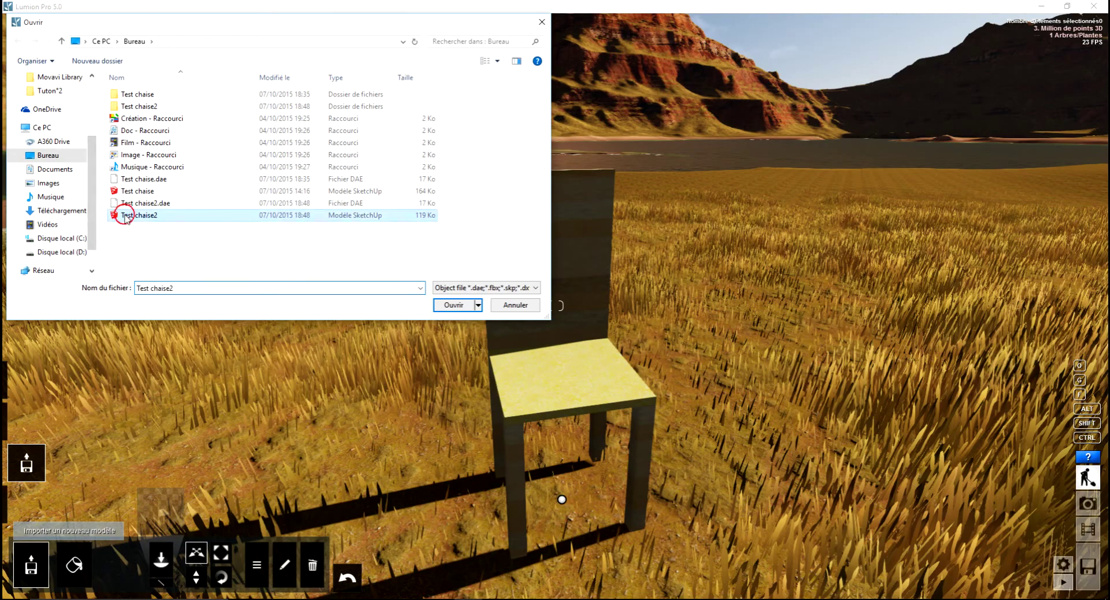
pyautogui.click(185, 204)
pyautogui.click(451, 306)
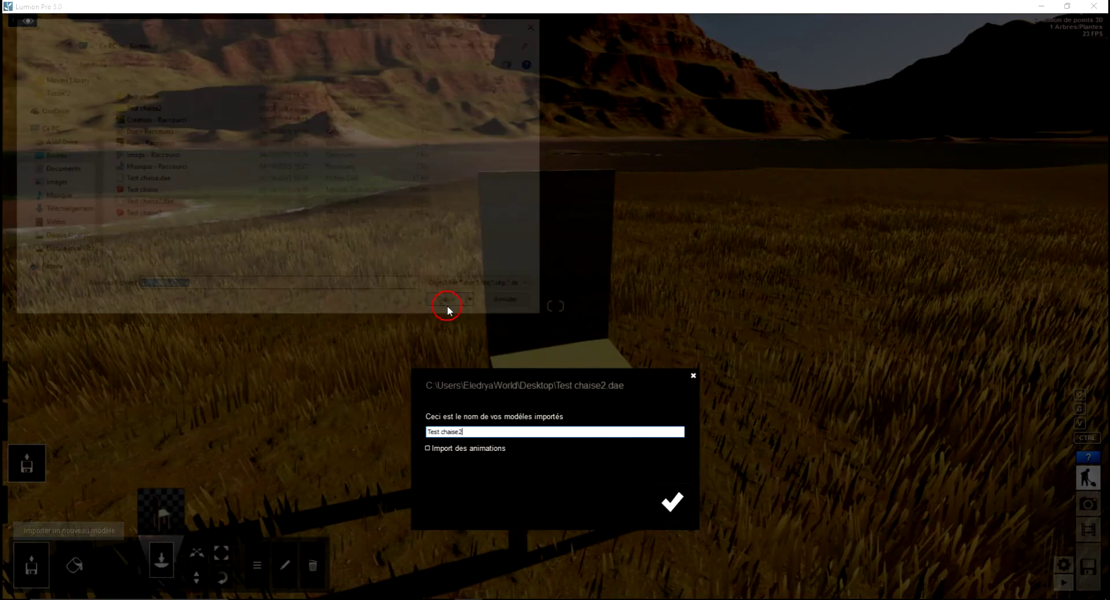
pyautogui.click(670, 502)
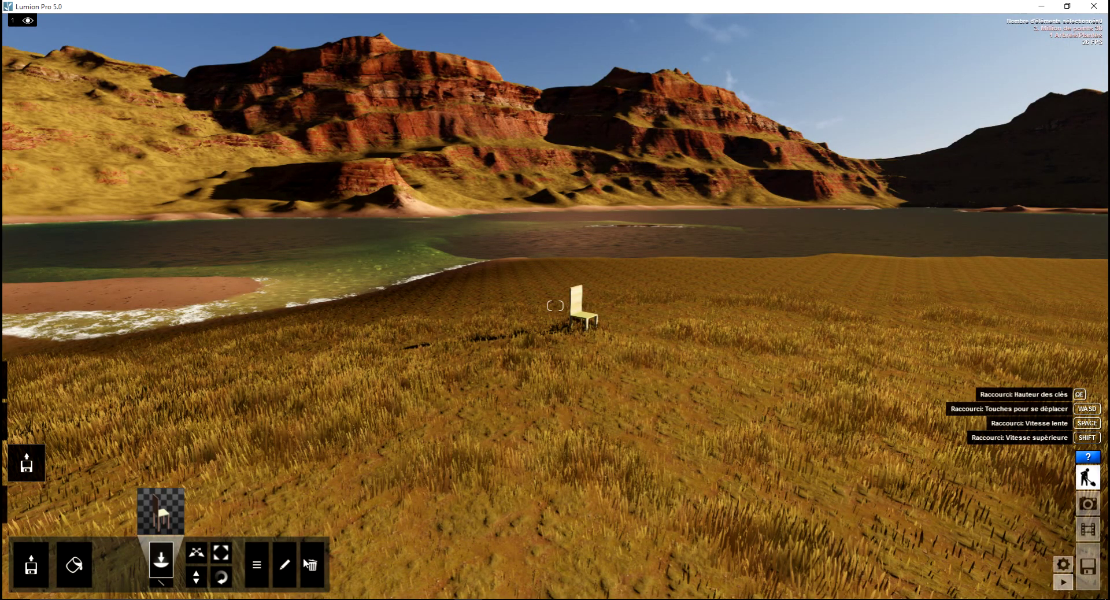
# Rotate the Test chaise2 chair about its offset insertion point.
pyautogui.click(221, 577)
pyautogui.moveTo(478, 389)
pyautogui.mouseDown()
pyautogui.moveTo(509, 476)
pyautogui.moveTo(741, 387)
pyautogui.moveTo(620, 268)
pyautogui.moveTo(398, 301)
pyautogui.moveTo(294, 421)
pyautogui.moveTo(415, 487)
pyautogui.moveTo(625, 427)
pyautogui.moveTo(511, 293)
pyautogui.moveTo(367, 352)
pyautogui.moveTo(354, 417)
pyautogui.mouseUp()
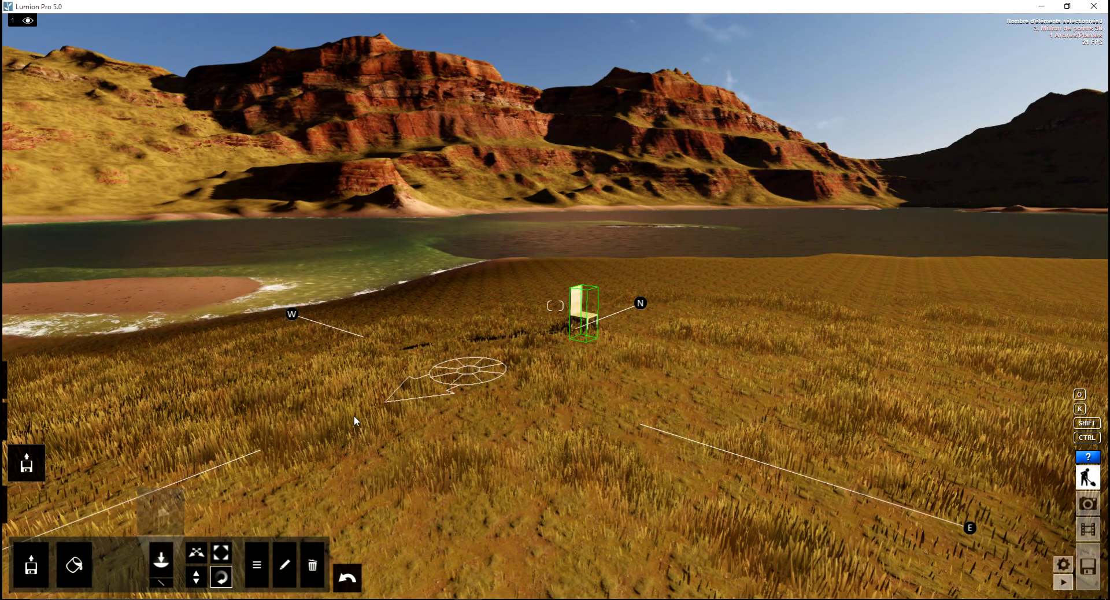
pyautogui.moveTo(535, 481); pyautogui.dragTo(507, 455, button='right')
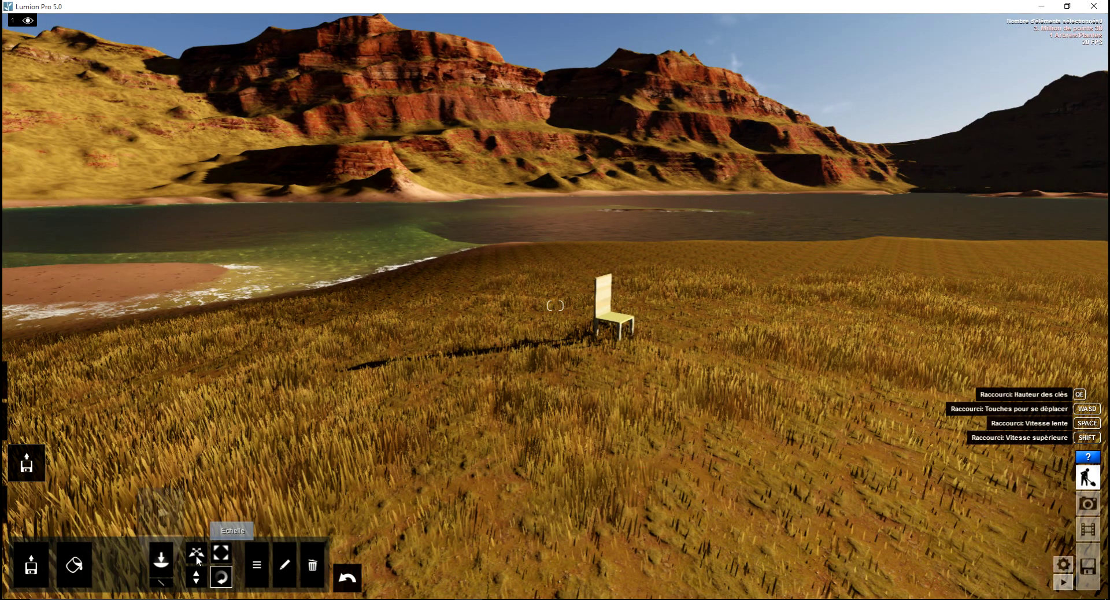
# Move the Test chaise2 chair across the grass and adjust its height above the ground.
pyautogui.click(196, 555)
pyautogui.moveTo(436, 417)
pyautogui.mouseDown()
pyautogui.moveTo(650, 528)
pyautogui.moveTo(532, 431)
pyautogui.moveTo(509, 428)
pyautogui.mouseUp()
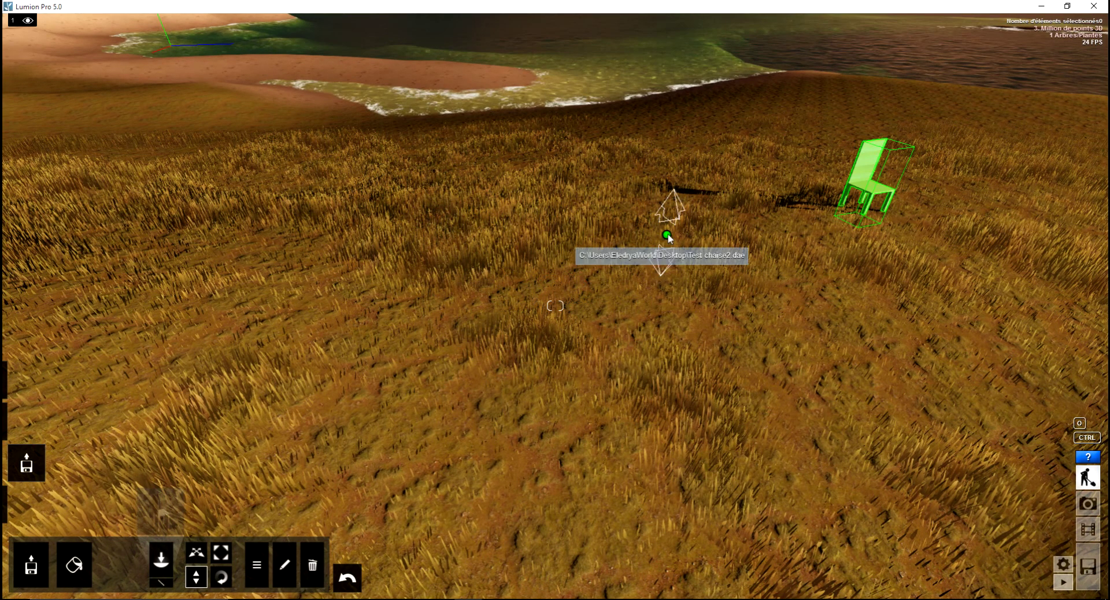
pyautogui.moveTo(668, 237)
pyautogui.mouseDown()
pyautogui.moveTo(665, 226)
pyautogui.moveTo(665, 252)
pyautogui.moveTo(661, 215)
pyautogui.moveTo(662, 230)
pyautogui.mouseUp()
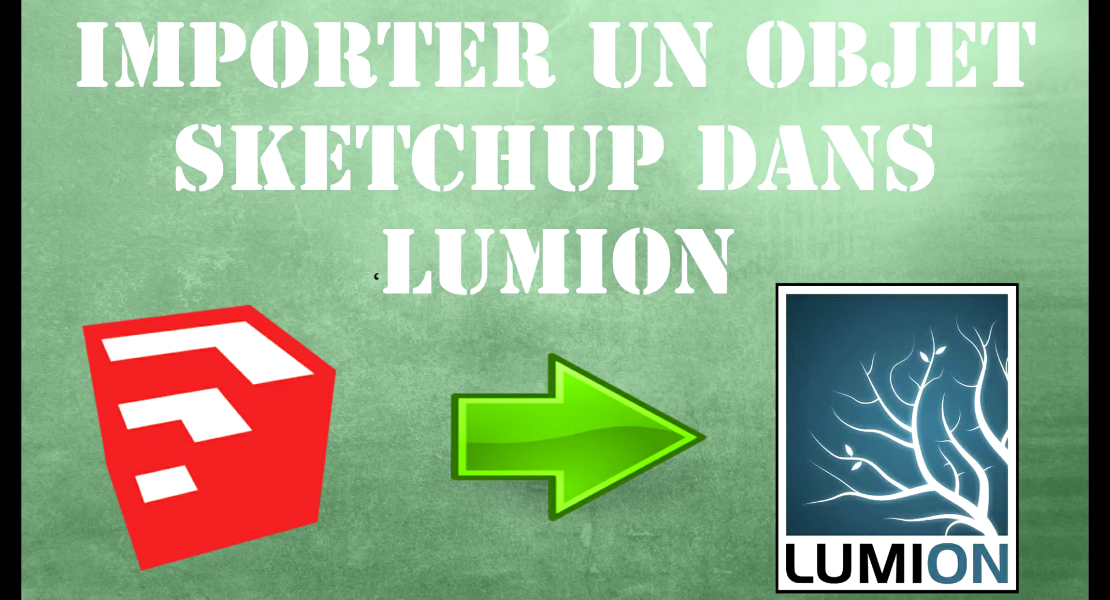